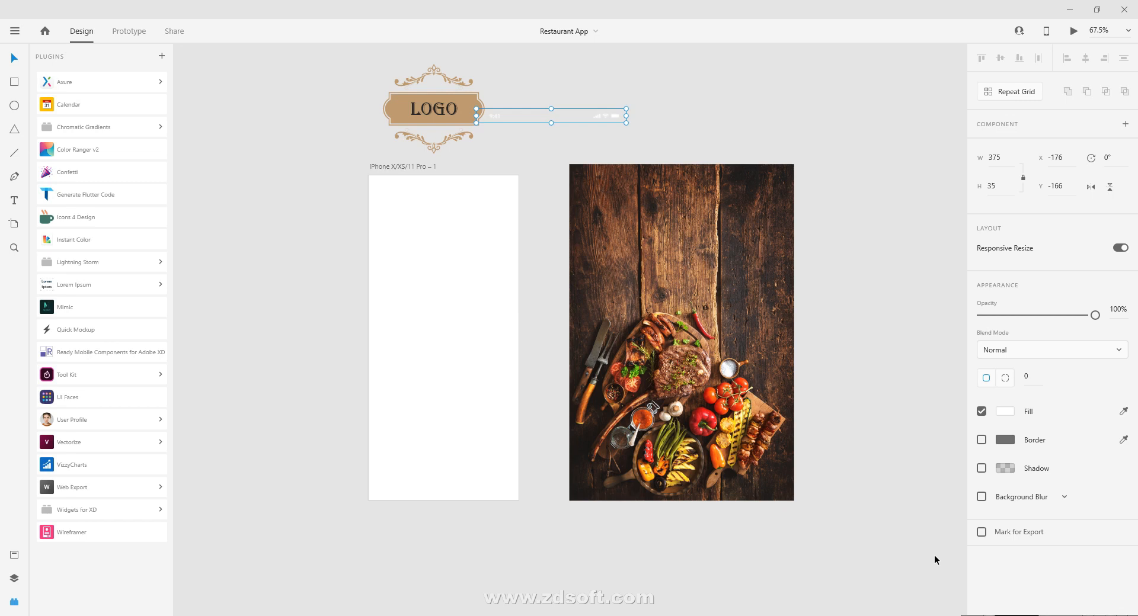
Rename the iPhone X/XS/11 Pro artboard as Sign up
{"action": "left_click", "coordinate": [570, 92]}
{"action": "scroll", "coordinate": [503, 130], "scroll_direction": "up", "scroll_amount": 4}
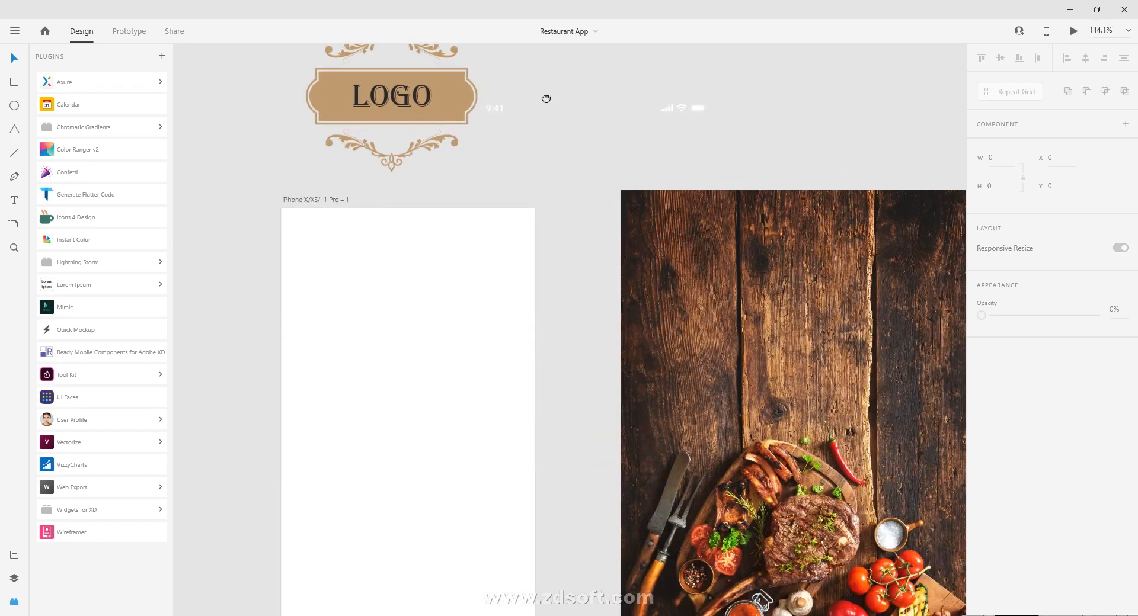
{"action": "left_click_drag", "start_coordinate": [394, 153], "coordinate": [402, 98]}
{"action": "scroll", "coordinate": [358, 153], "scroll_direction": "down", "scroll_amount": 2}
{"action": "double_click", "coordinate": [360, 128]}
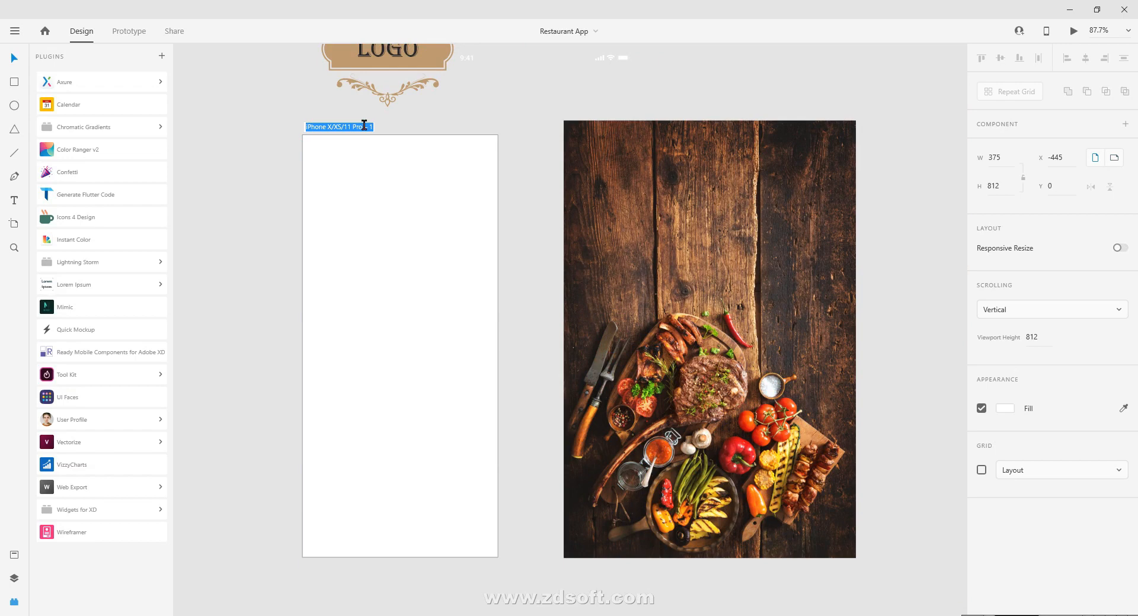
{"action": "type", "text": "Sign u"}
{"action": "key", "text": "Return"}
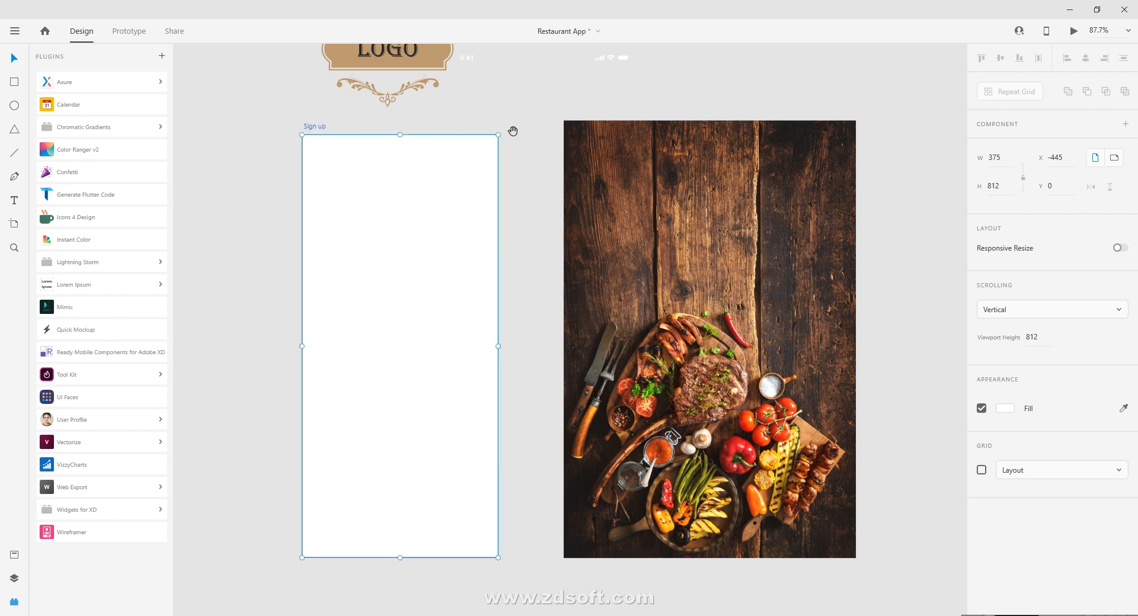
Move the food photo onto the Sign up artboard as its background, centred horizontally and starting at Y 0
{"action": "scroll", "coordinate": [512, 117], "scroll_direction": "down", "scroll_amount": 2}
{"action": "scroll", "coordinate": [512, 117], "scroll_direction": "down", "scroll_amount": 2}
{"action": "mouse_move", "coordinate": [515, 117]}
{"action": "left_mouse_down"}
{"action": "mouse_move", "coordinate": [499, 179]}
{"action": "mouse_move", "coordinate": [501, 112]}
{"action": "left_mouse_up"}
{"action": "scroll", "coordinate": [503, 146], "scroll_direction": "up", "scroll_amount": 2}
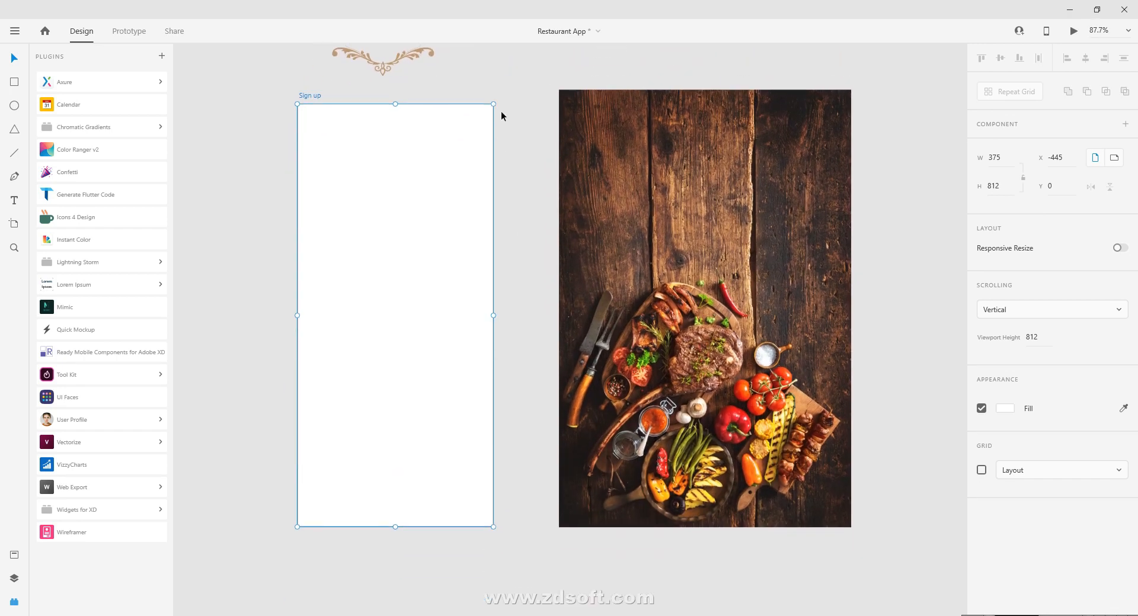
{"action": "left_click_drag", "start_coordinate": [518, 112], "coordinate": [534, 95]}
{"action": "scroll", "coordinate": [559, 157], "scroll_direction": "up", "scroll_amount": 1}
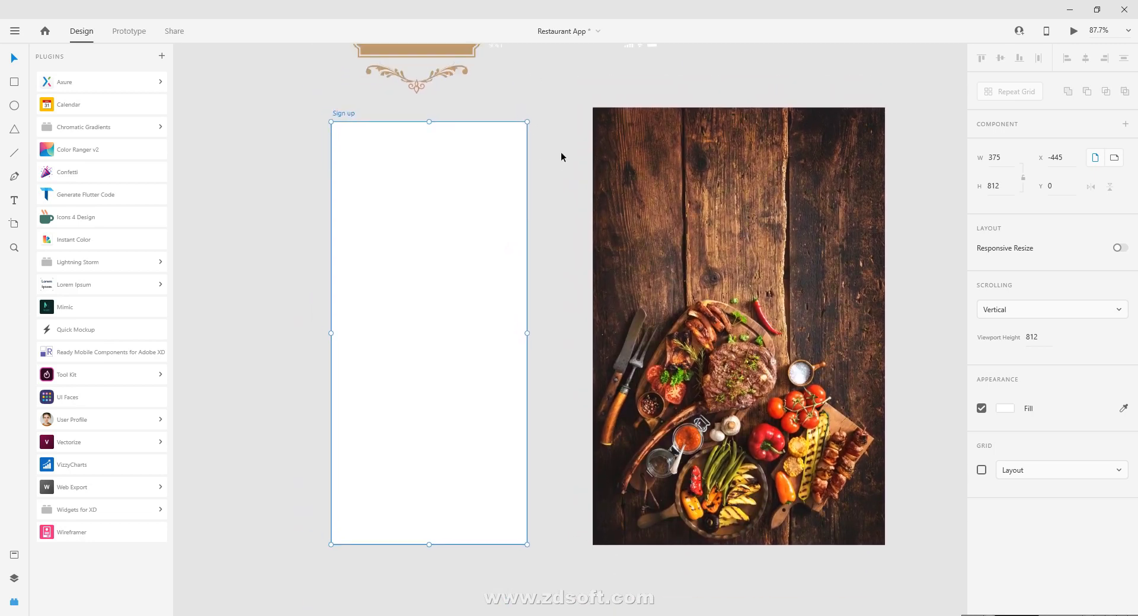
{"action": "scroll", "coordinate": [560, 155], "scroll_direction": "down", "scroll_amount": 3}
{"action": "scroll", "coordinate": [541, 172], "scroll_direction": "up", "scroll_amount": 1}
{"action": "scroll", "coordinate": [550, 203], "scroll_direction": "down", "scroll_amount": 2}
{"action": "left_click_drag", "start_coordinate": [612, 179], "coordinate": [405, 183]}
{"action": "scroll", "coordinate": [427, 186], "scroll_direction": "up", "scroll_amount": 4}
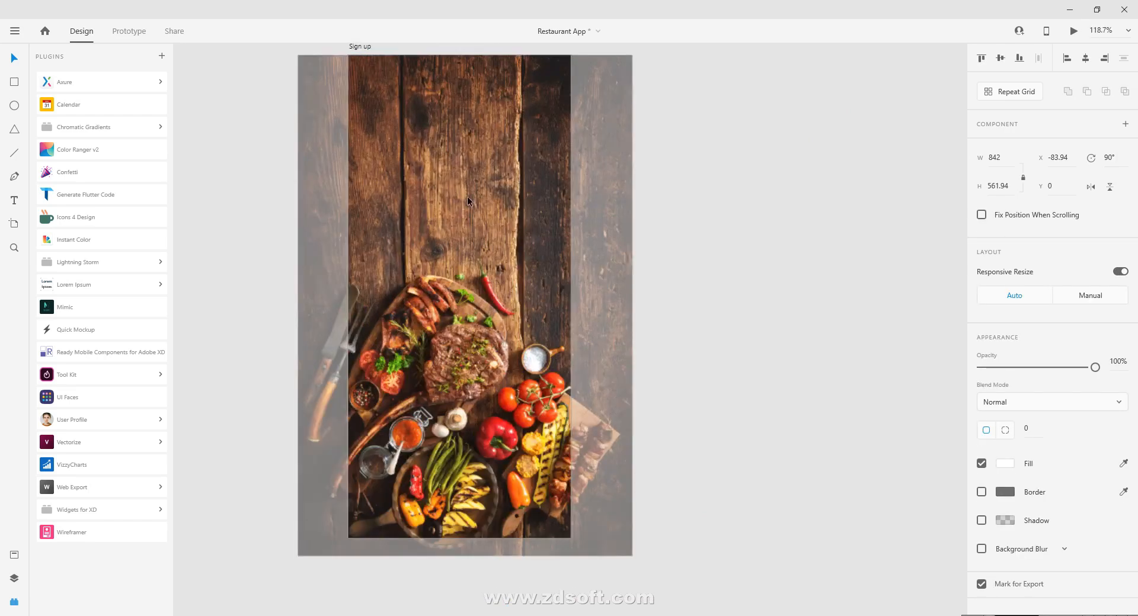
{"action": "left_click", "coordinate": [870, 185]}
{"action": "left_click_drag", "start_coordinate": [778, 137], "coordinate": [701, 80]}
{"action": "scroll", "coordinate": [700, 119], "scroll_direction": "down", "scroll_amount": 1}
{"action": "left_click_drag", "start_coordinate": [596, 219], "coordinate": [650, 213]}
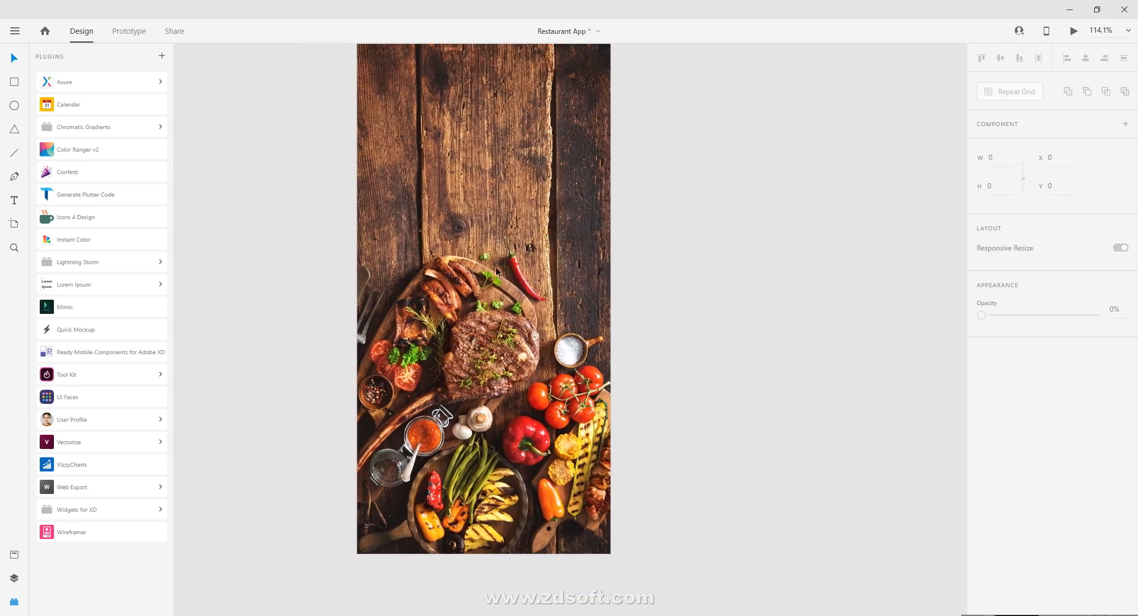
{"action": "scroll", "coordinate": [496, 266], "scroll_direction": "down", "scroll_amount": 2}
{"action": "left_click_drag", "start_coordinate": [495, 234], "coordinate": [469, 264]}
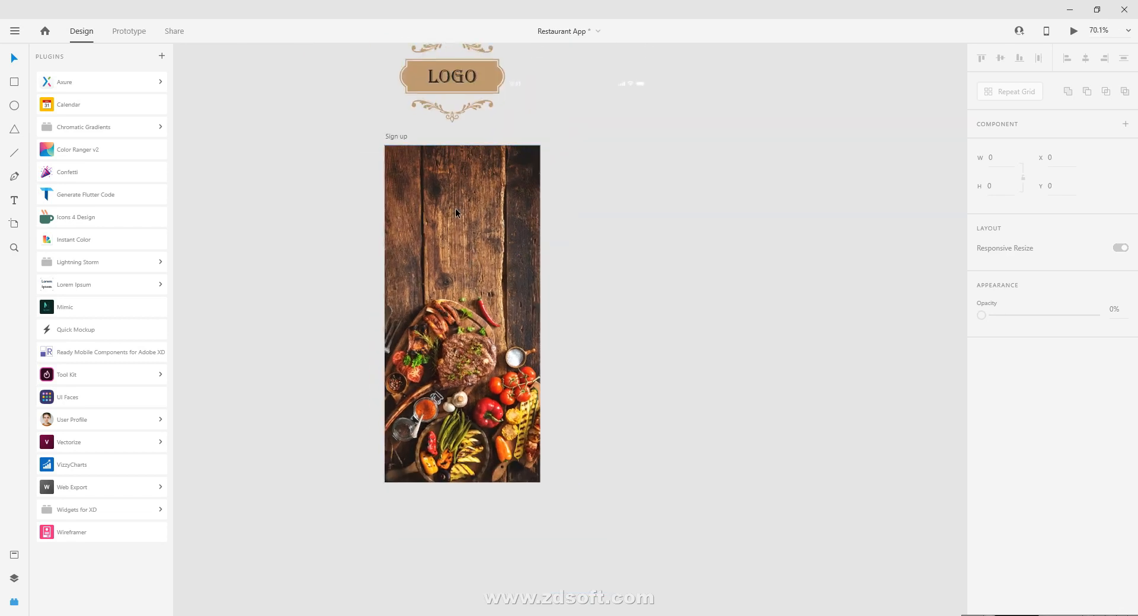
{"action": "scroll", "coordinate": [454, 209], "scroll_direction": "up", "scroll_amount": 4}
{"action": "scroll", "coordinate": [445, 157], "scroll_direction": "down", "scroll_amount": 1}
{"action": "scroll", "coordinate": [443, 148], "scroll_direction": "down", "scroll_amount": 2}
{"action": "left_click_drag", "start_coordinate": [412, 133], "coordinate": [421, 180]}
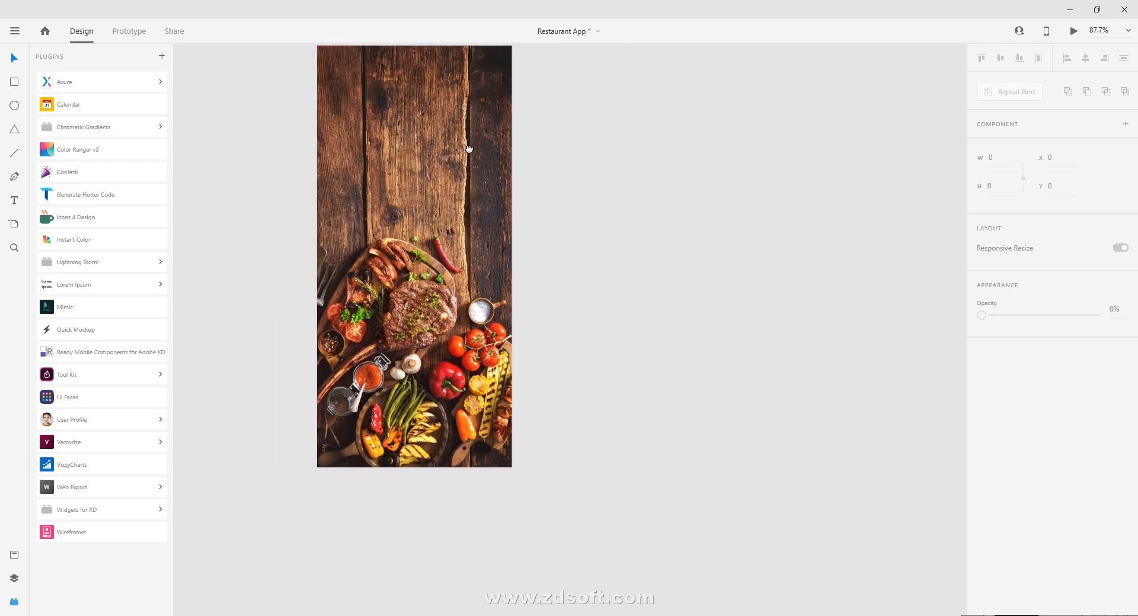
Cover the whole Sign up artboard with a 375 by 812 rectangle that has no border and a black #000000 fill
{"action": "left_click_drag", "start_coordinate": [466, 143], "coordinate": [476, 172]}
{"action": "key", "text": "r"}
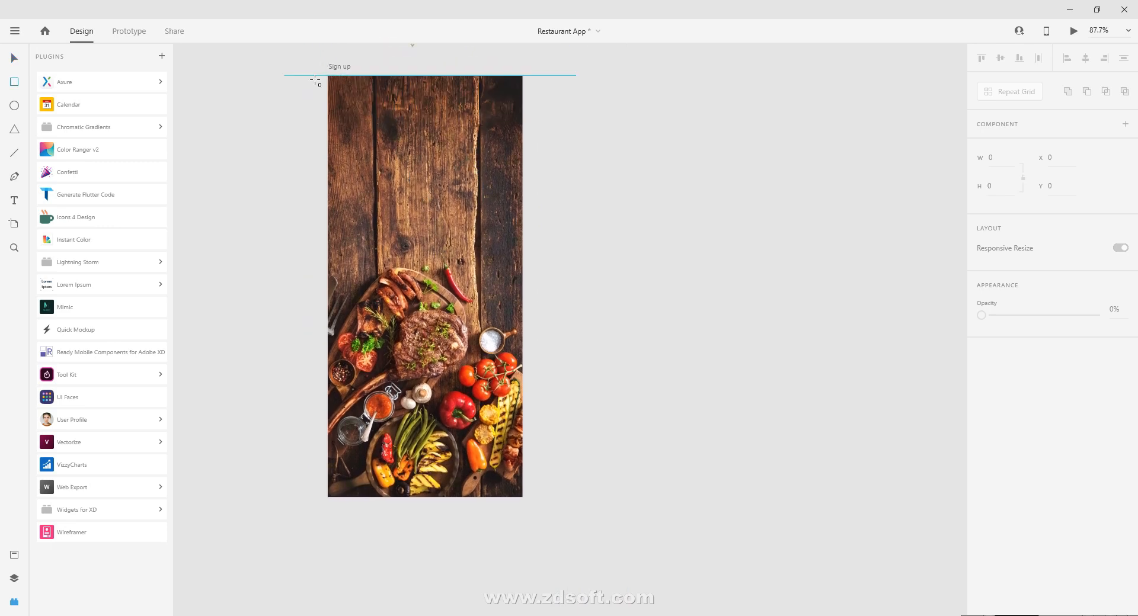
{"action": "mouse_move", "coordinate": [328, 75]}
{"action": "left_mouse_down"}
{"action": "mouse_move", "coordinate": [374, 172]}
{"action": "mouse_move", "coordinate": [518, 385]}
{"action": "mouse_move", "coordinate": [524, 502]}
{"action": "left_mouse_up"}
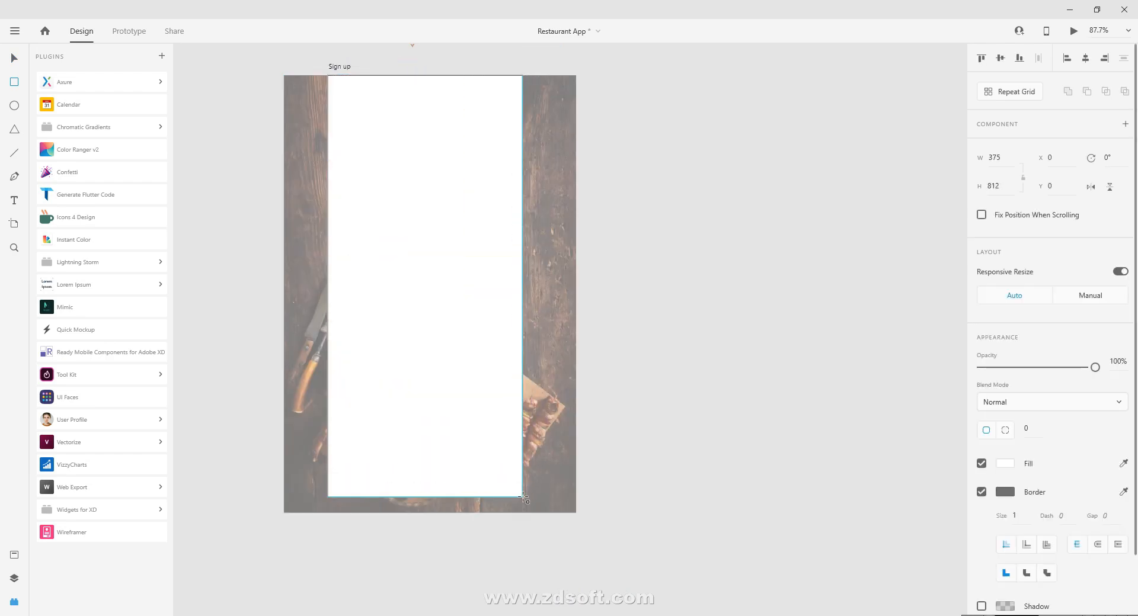
{"action": "left_click", "coordinate": [982, 492]}
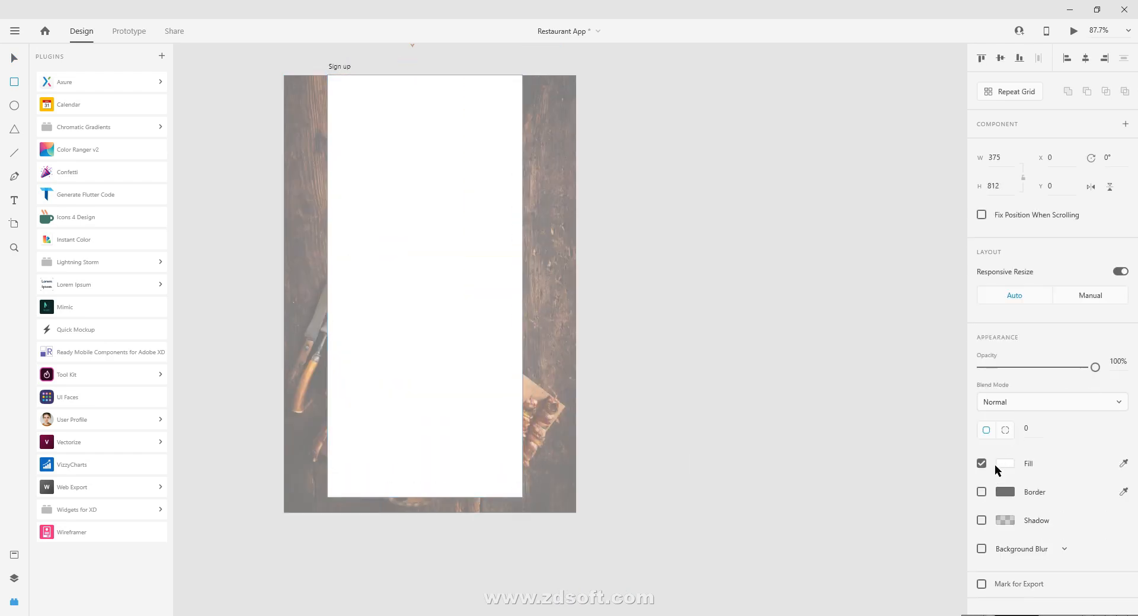
{"action": "left_click", "coordinate": [998, 465]}
{"action": "left_click_drag", "start_coordinate": [911, 470], "coordinate": [738, 530]}
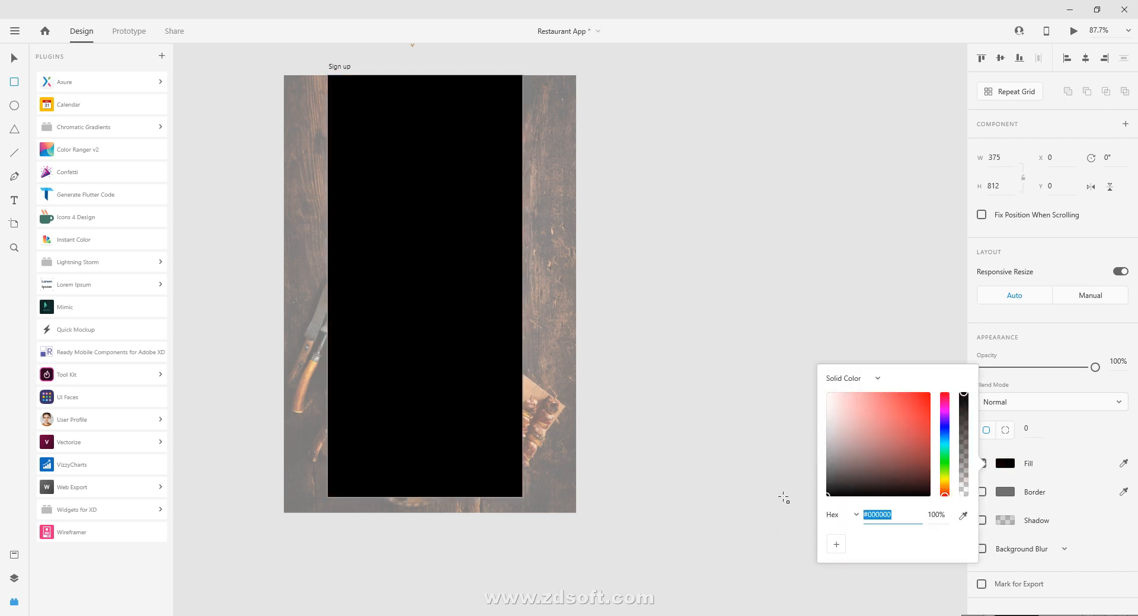
{"action": "left_click", "coordinate": [1079, 386]}
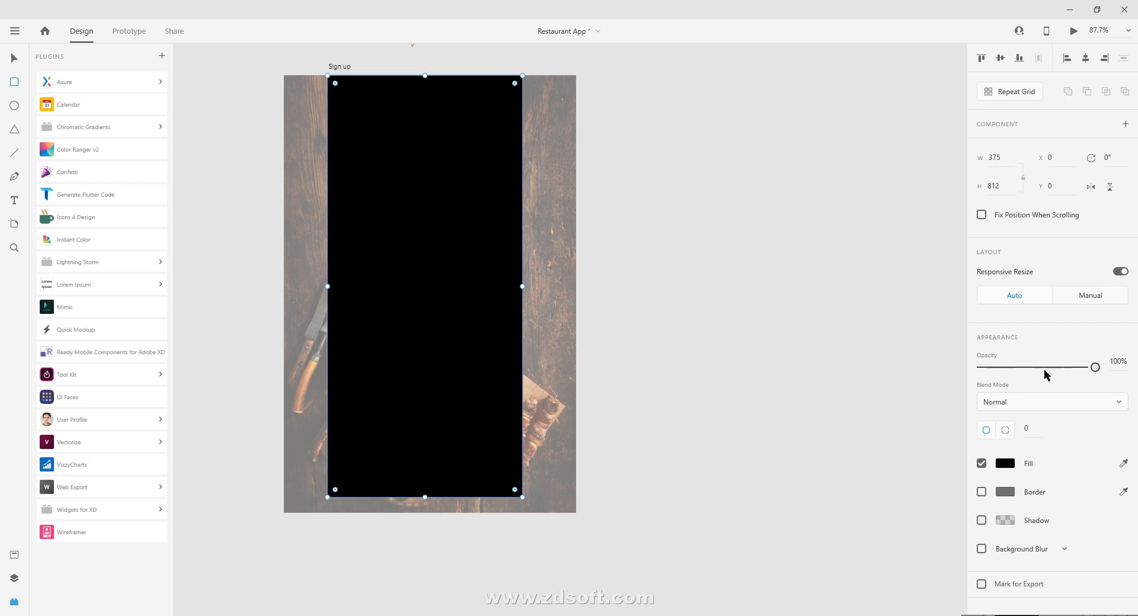
Set the black rectangle's opacity to 50% so it darkens the background photo
{"action": "left_click", "coordinate": [1116, 362]}
{"action": "type", "text": "50"}
{"action": "key", "text": "Return"}
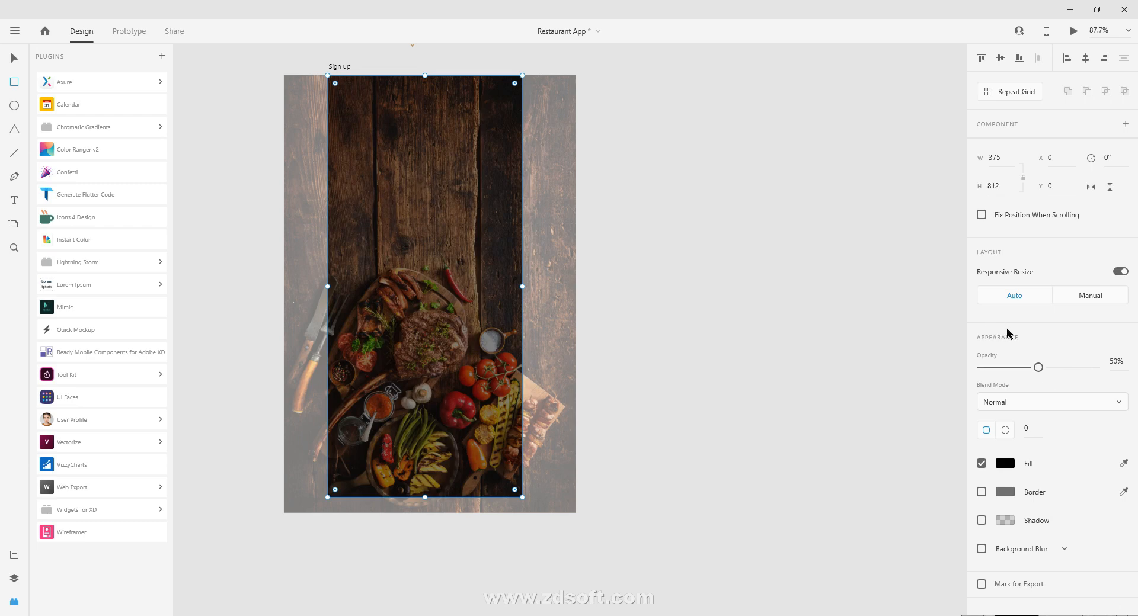
Try the black overlay at 10% and 30% opacity, return it to 50% and deselect it
{"action": "key", "text": "1"}
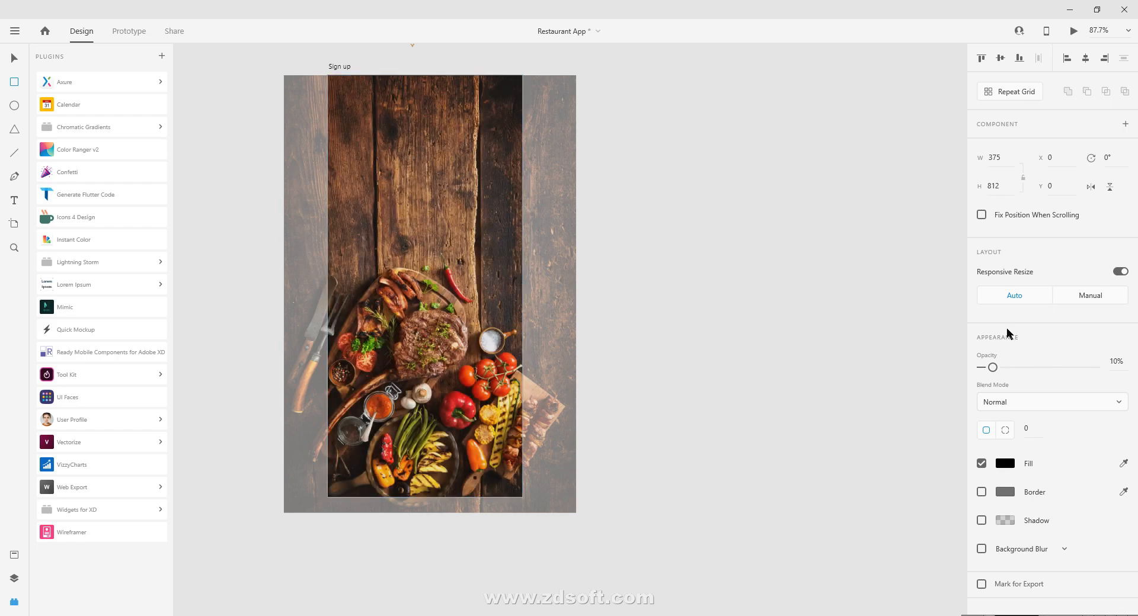
{"action": "key", "text": "3"}
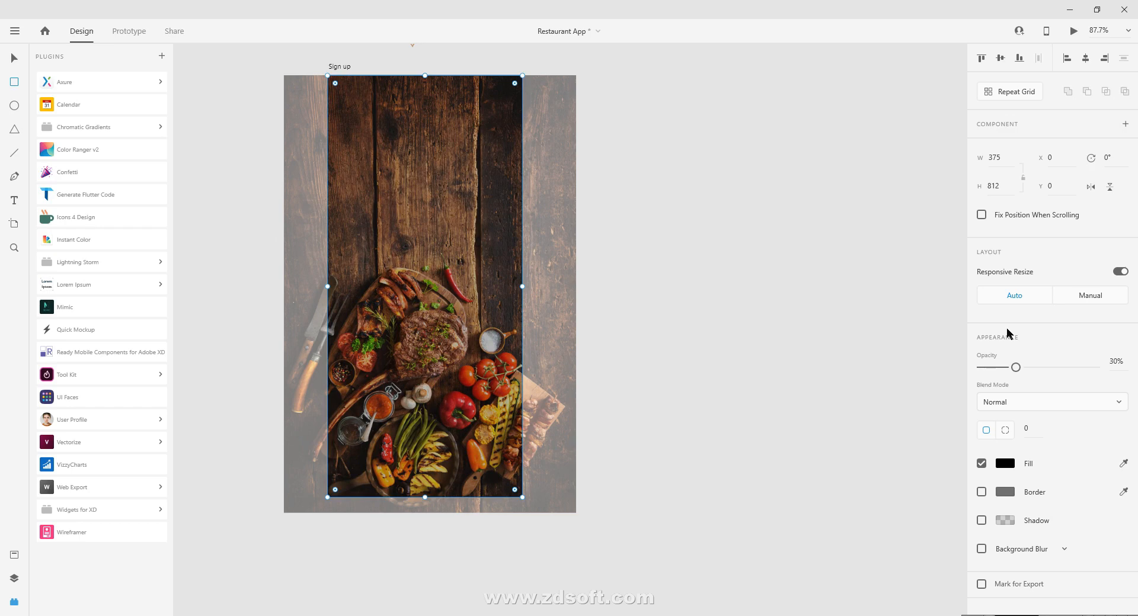
{"action": "key", "text": "5"}
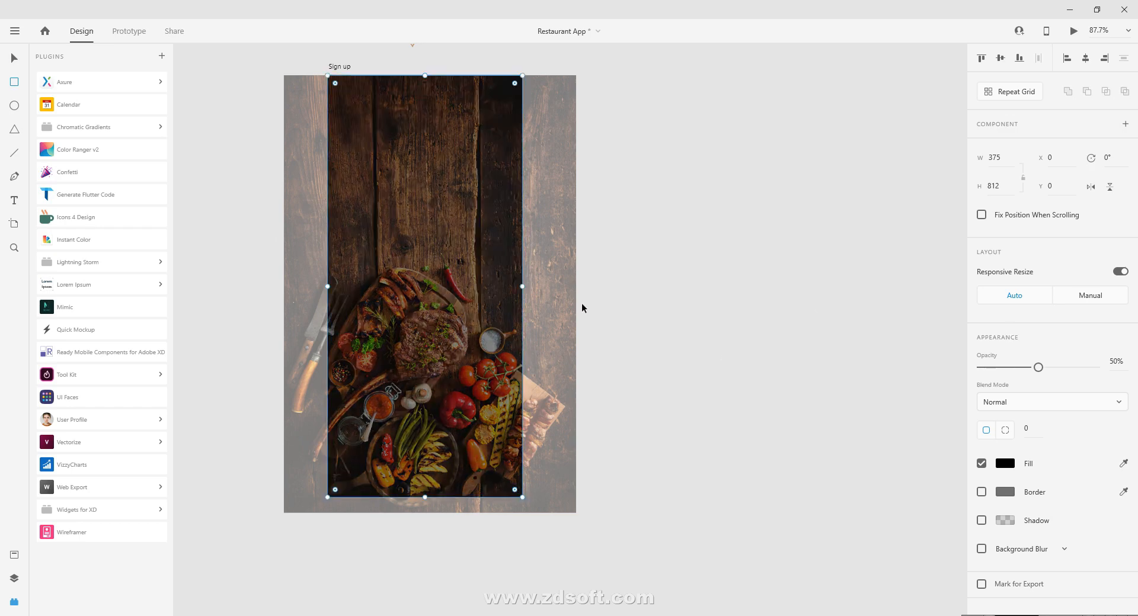
{"action": "key", "text": "v"}
{"action": "left_click", "coordinate": [657, 208]}
Move the white status bar onto the upper edge of the Sign up artboard at X 0, Y 9
{"action": "left_click_drag", "start_coordinate": [469, 218], "coordinate": [556, 230]}
{"action": "scroll", "coordinate": [572, 187], "scroll_direction": "down", "scroll_amount": 2}
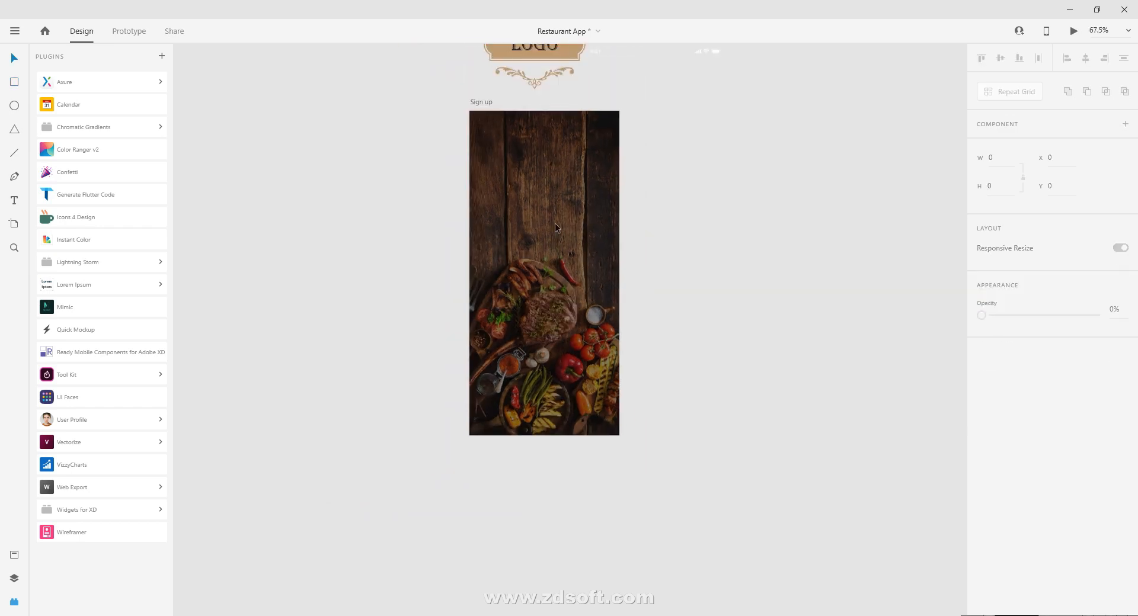
{"action": "scroll", "coordinate": [554, 223], "scroll_direction": "up", "scroll_amount": 2}
{"action": "scroll", "coordinate": [546, 279], "scroll_direction": "up", "scroll_amount": 3}
{"action": "left_click", "coordinate": [749, 144]}
{"action": "left_click_drag", "start_coordinate": [749, 143], "coordinate": [605, 232]}
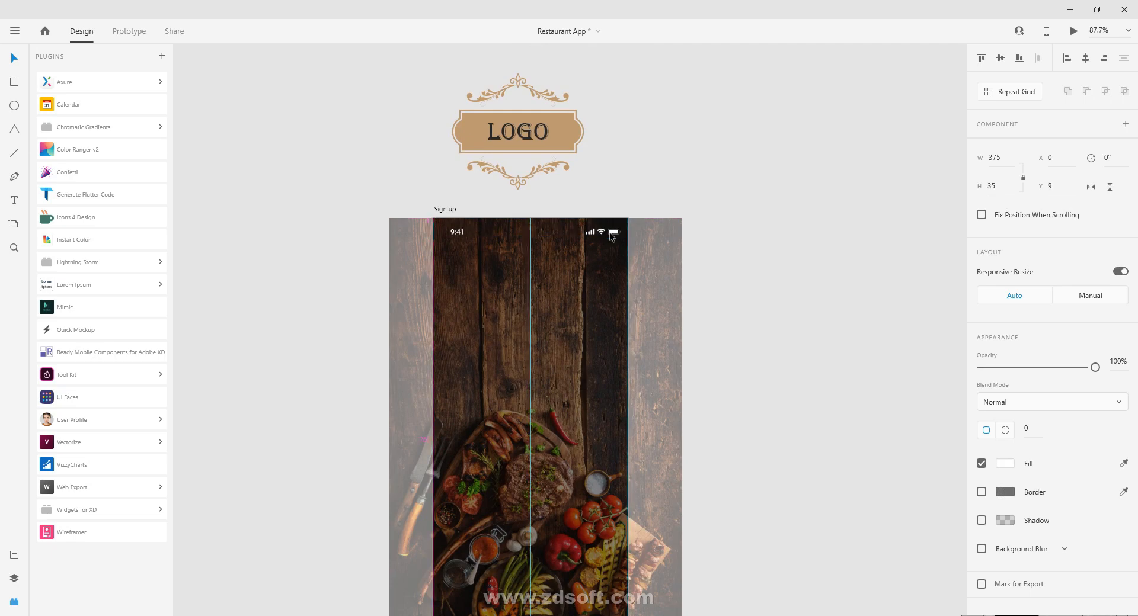
Move the logo onto the artboard below the status bar, centred horizontally at X 60.33, Y 77.91
{"action": "left_click_drag", "start_coordinate": [627, 190], "coordinate": [613, 108]}
{"action": "left_click", "coordinate": [563, 60]}
{"action": "left_click_drag", "start_coordinate": [559, 62], "coordinate": [574, 225]}
{"action": "scroll", "coordinate": [574, 200], "scroll_direction": "down", "scroll_amount": 2}
{"action": "scroll", "coordinate": [573, 200], "scroll_direction": "down", "scroll_amount": 1}
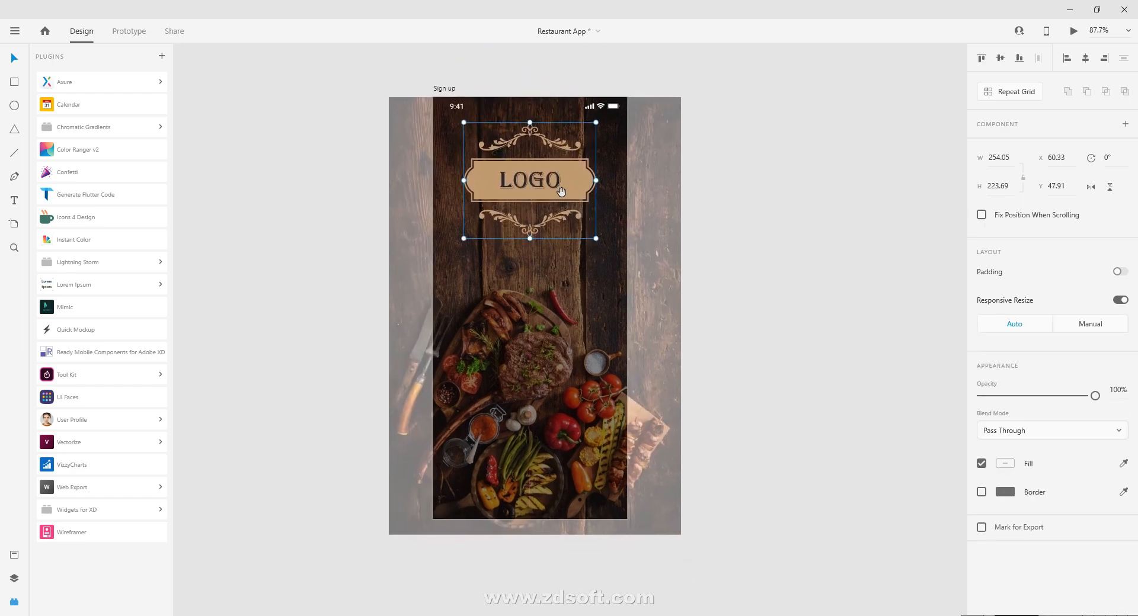
{"action": "left_click_drag", "start_coordinate": [563, 169], "coordinate": [561, 188]}
{"action": "scroll", "coordinate": [552, 184], "scroll_direction": "down", "scroll_amount": 2}
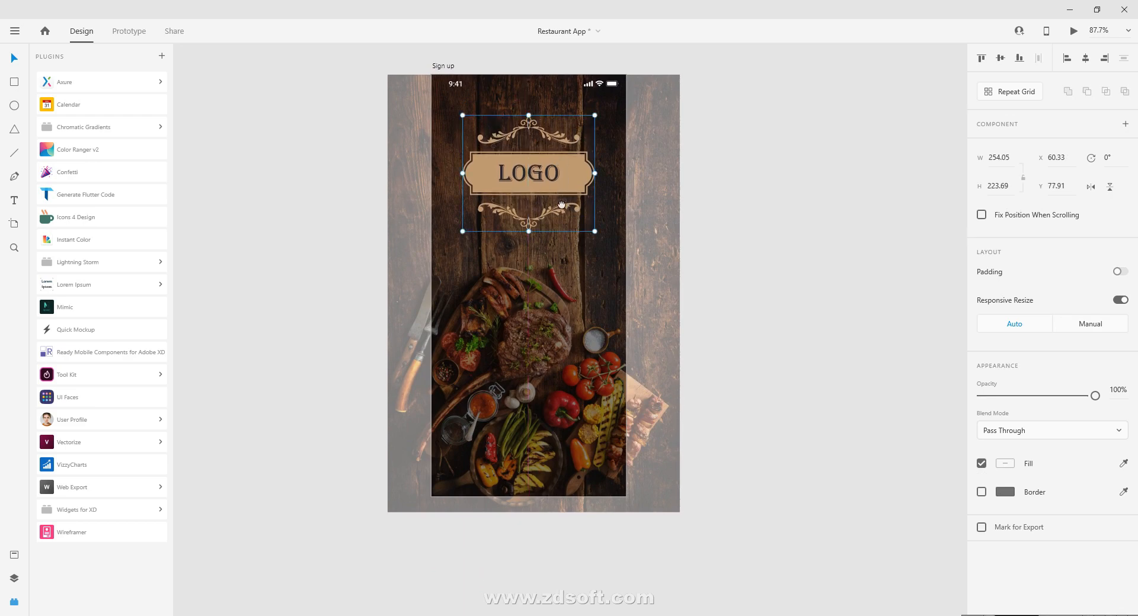
{"action": "scroll", "coordinate": [542, 184], "scroll_direction": "up", "scroll_amount": 2}
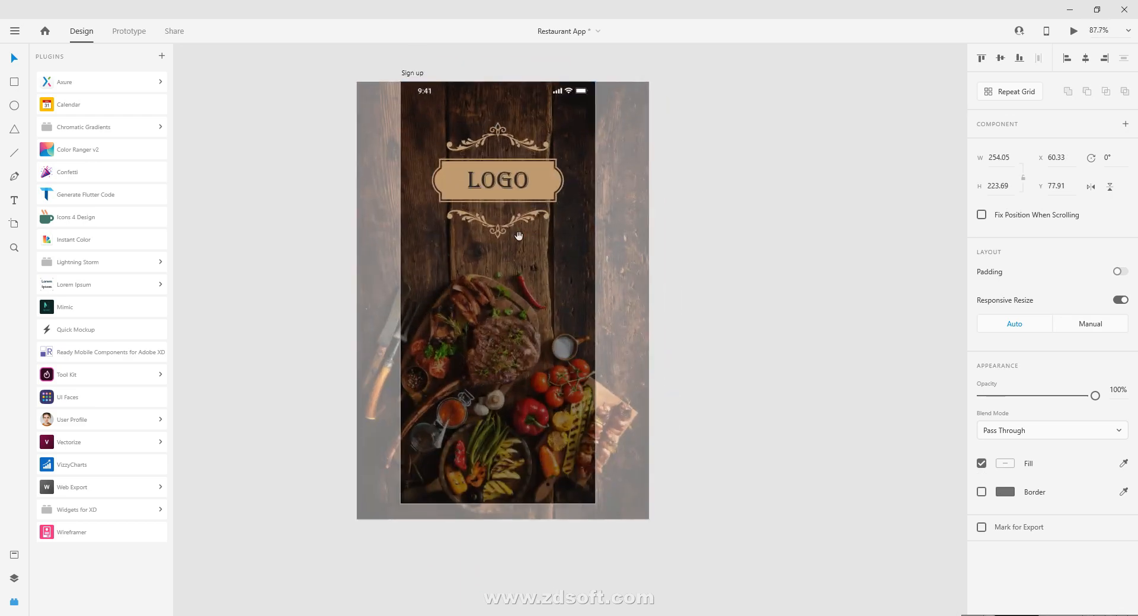
Draw a rectangle below the logo, set its size to 300 by 48 and centre it horizontally at X 38, Y 345
{"action": "key", "text": "r"}
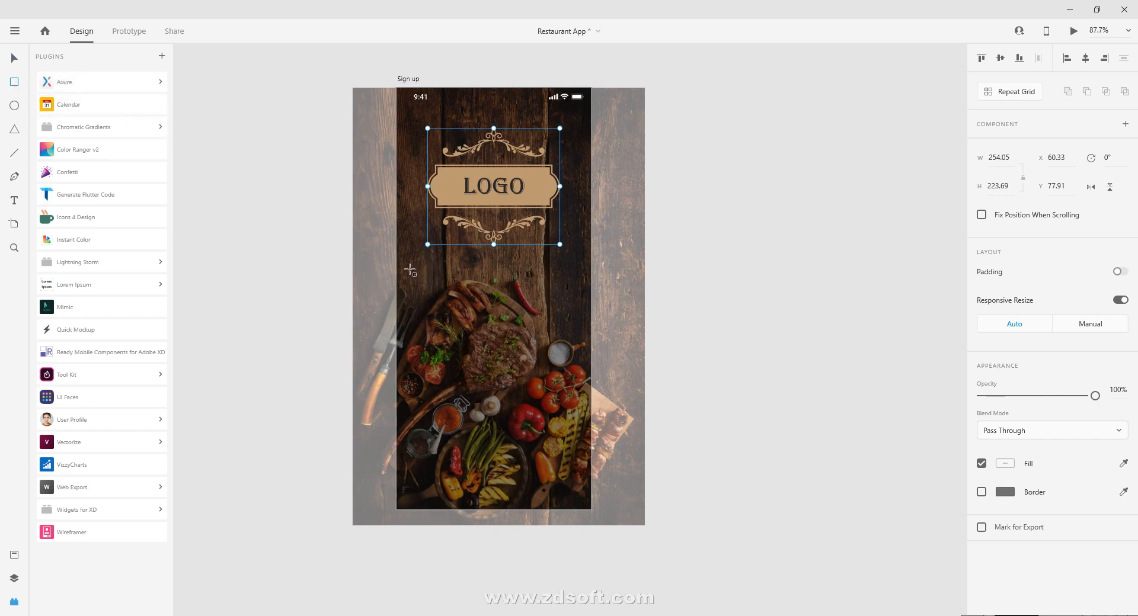
{"action": "mouse_move", "coordinate": [410, 269]}
{"action": "left_mouse_down"}
{"action": "mouse_move", "coordinate": [531, 325]}
{"action": "mouse_move", "coordinate": [579, 305]}
{"action": "mouse_move", "coordinate": [568, 296]}
{"action": "left_mouse_up"}
{"action": "left_click", "coordinate": [995, 188]}
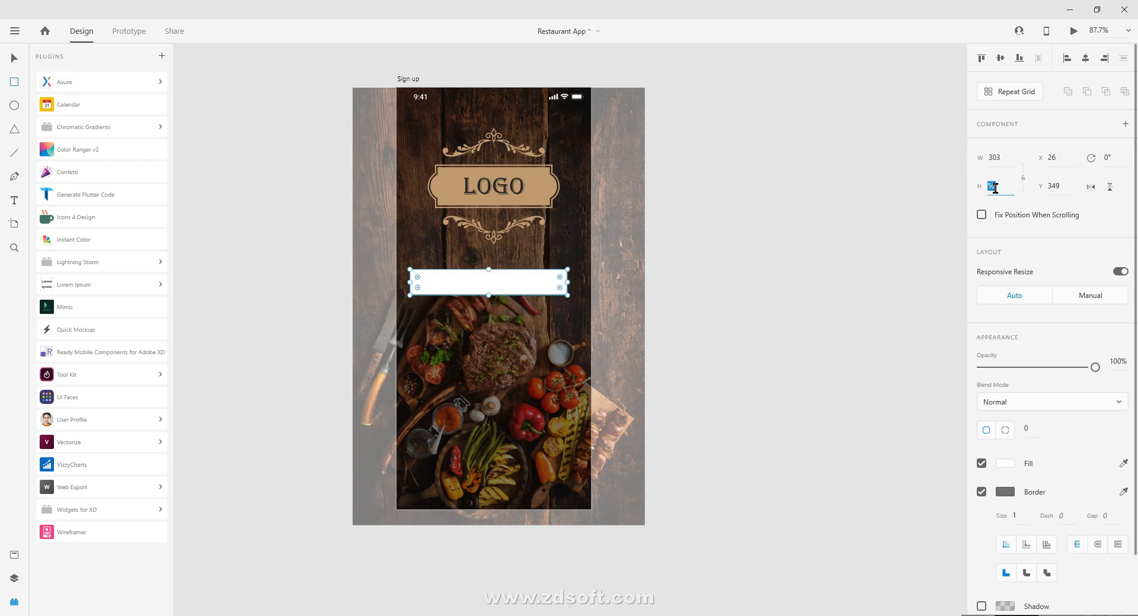
{"action": "type", "text": "48"}
{"action": "left_click", "coordinate": [998, 157]}
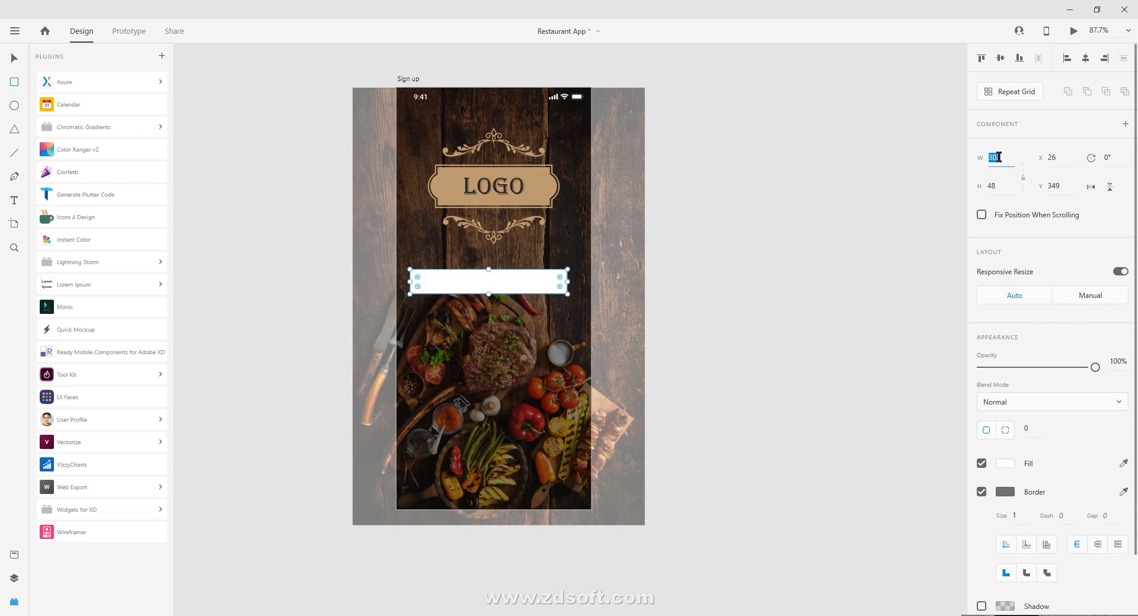
{"action": "type", "text": "300"}
{"action": "key", "text": "Return"}
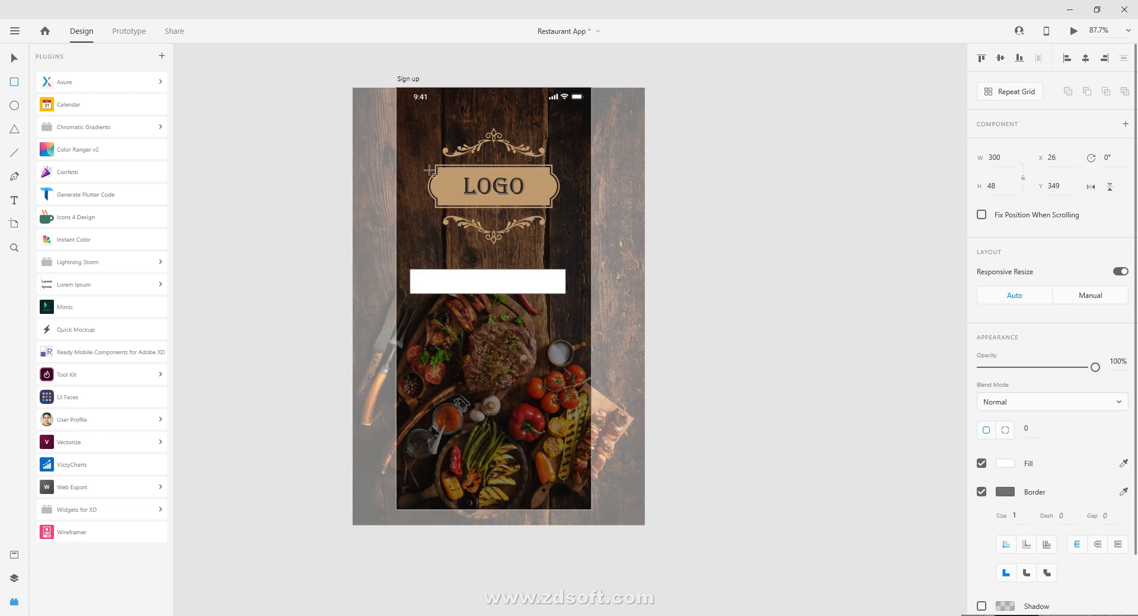
{"action": "left_click_drag", "start_coordinate": [480, 285], "coordinate": [486, 279]}
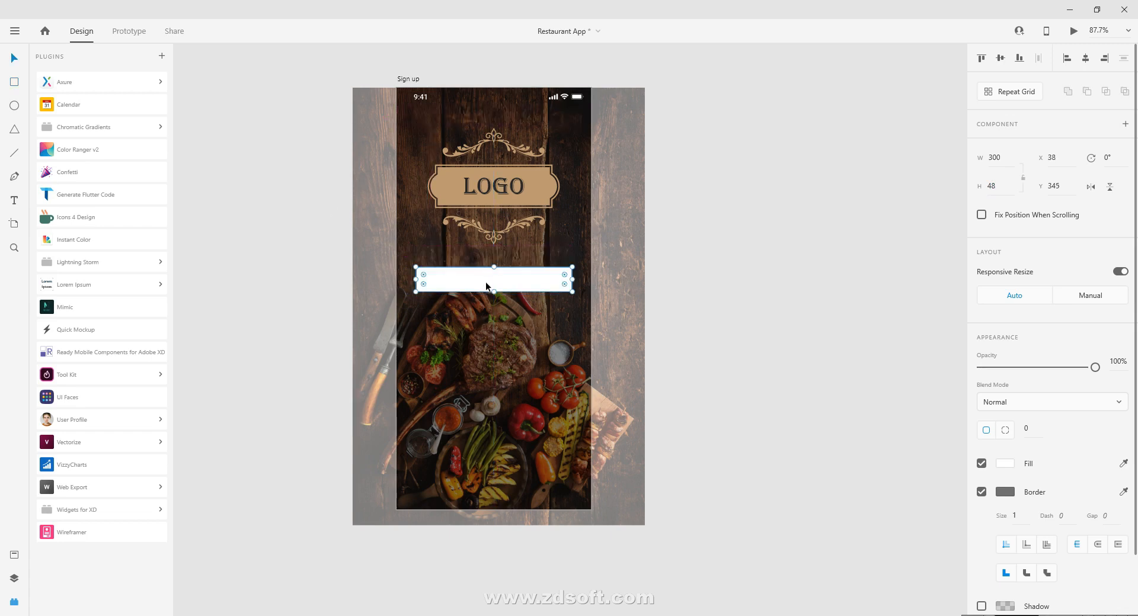
Round the white rectangle's corners with a radius of 4
{"action": "left_click", "coordinate": [1028, 429]}
{"action": "type", "text": "1"}
{"action": "left_click", "coordinate": [724, 337]}
{"action": "left_click_drag", "start_coordinate": [620, 313], "coordinate": [587, 225]}
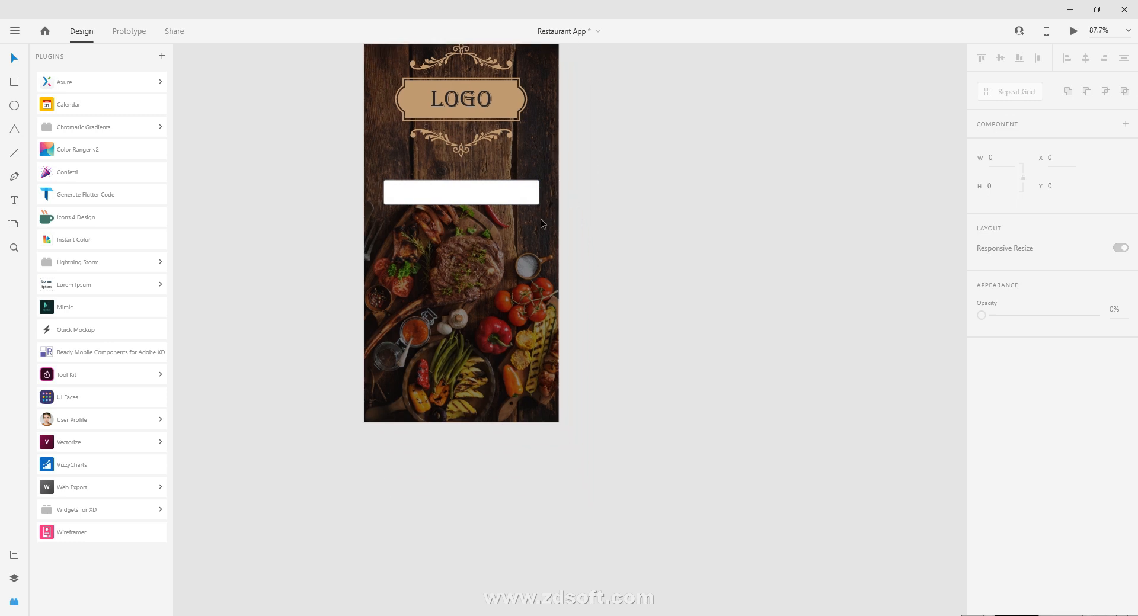
Apply a background blur to the white rectangle with amount 2, brightness 30 and opacity 2%
{"action": "left_click", "coordinate": [476, 205]}
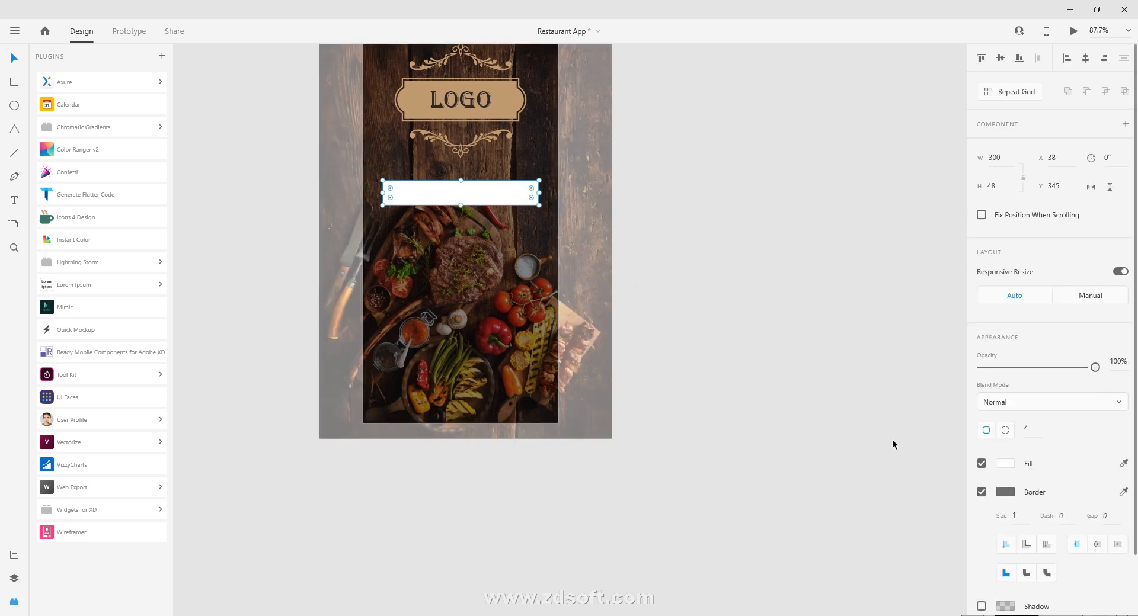
{"action": "scroll", "coordinate": [1017, 525], "scroll_direction": "down", "scroll_amount": 3}
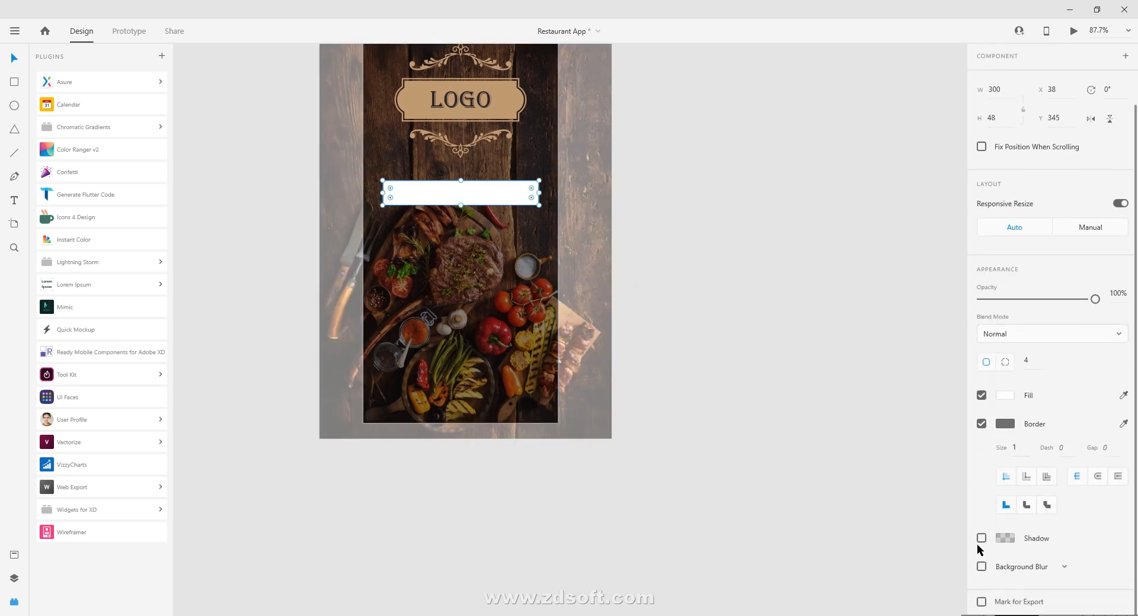
{"action": "left_click", "coordinate": [981, 567]}
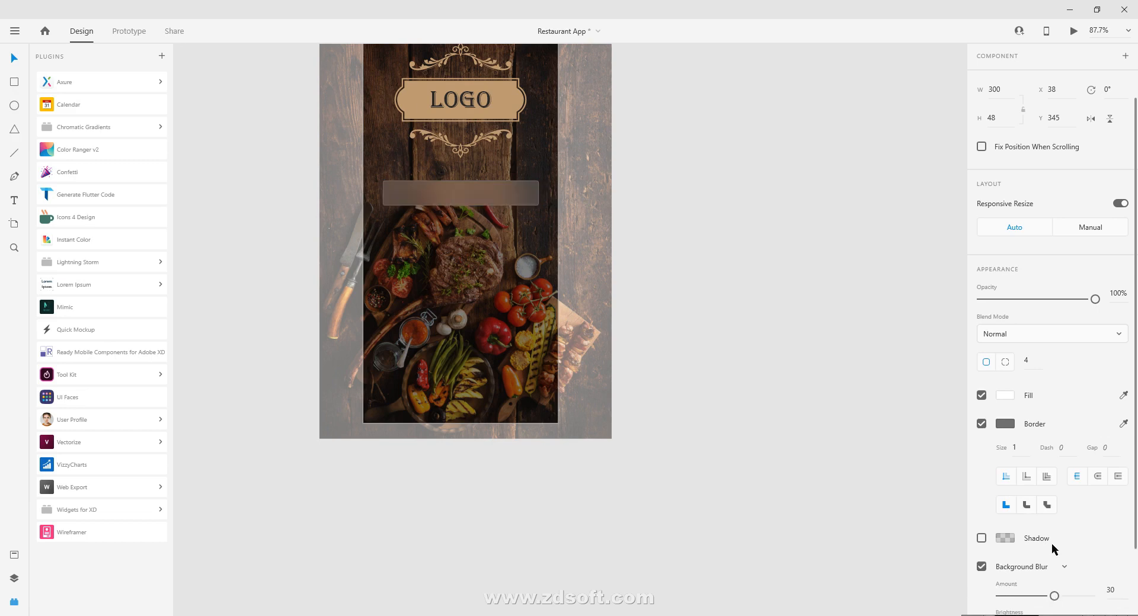
{"action": "scroll", "coordinate": [1021, 540], "scroll_direction": "down", "scroll_amount": 3}
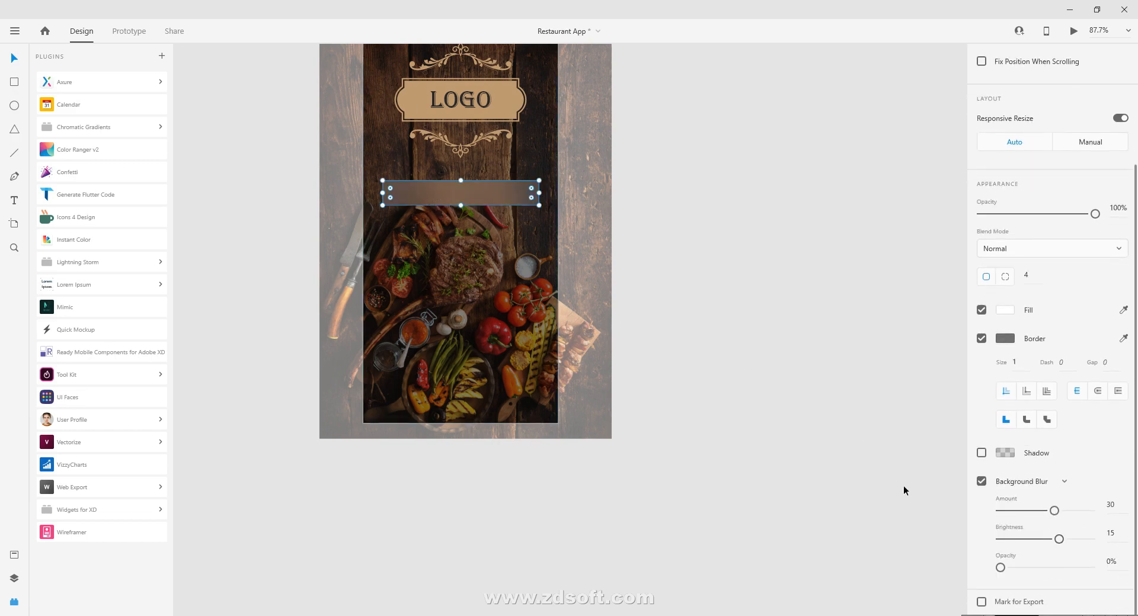
{"action": "left_click", "coordinate": [1112, 502]}
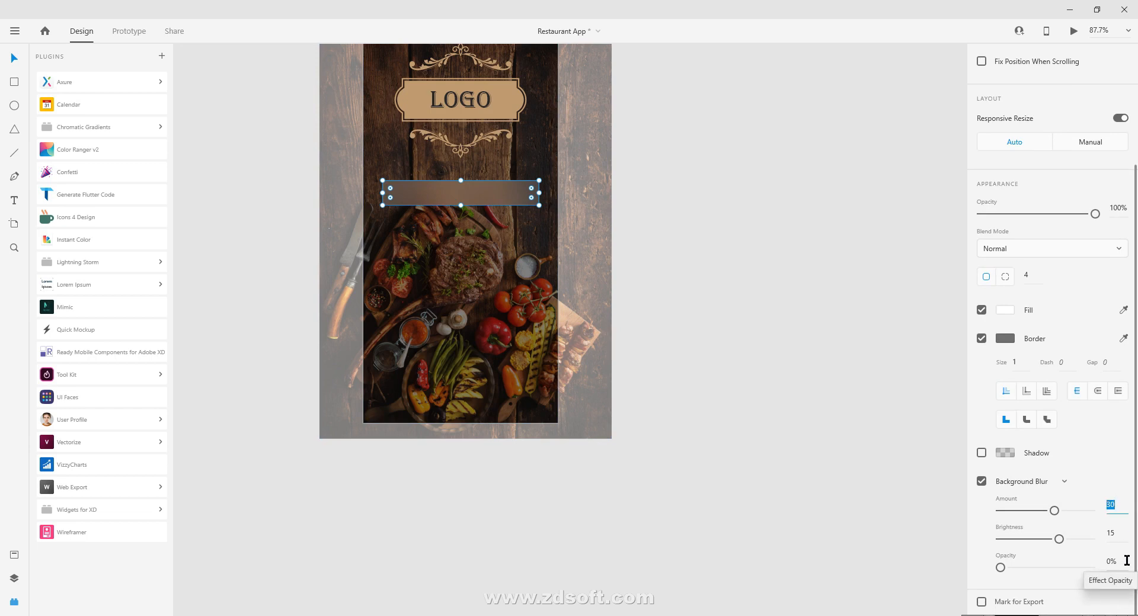
{"action": "key", "text": "Tab"}
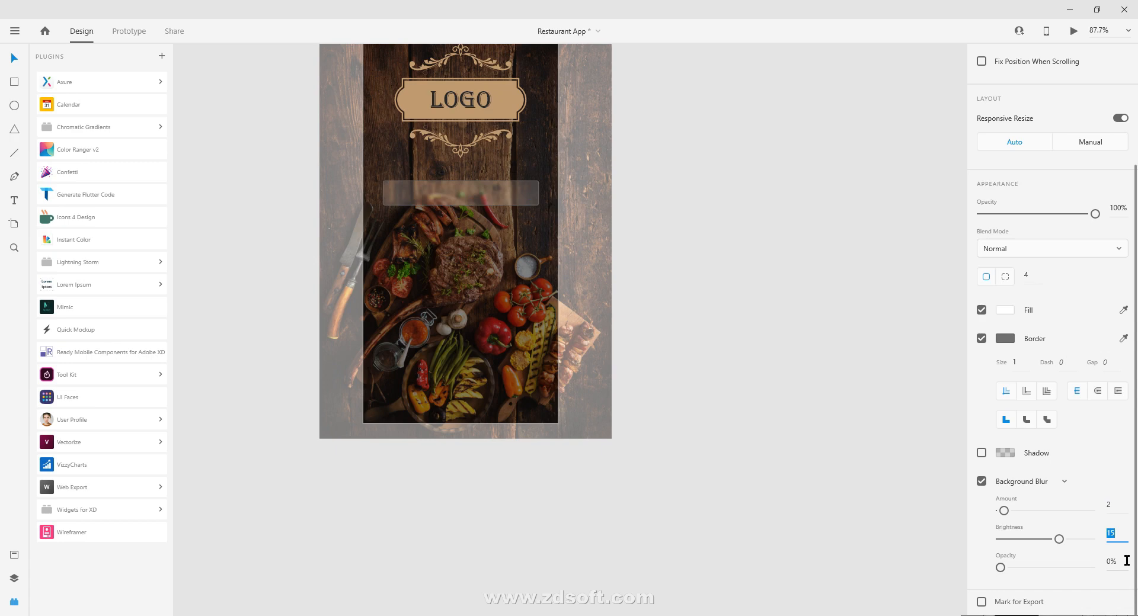
{"action": "type", "text": "30"}
{"action": "key", "text": "Tab"}
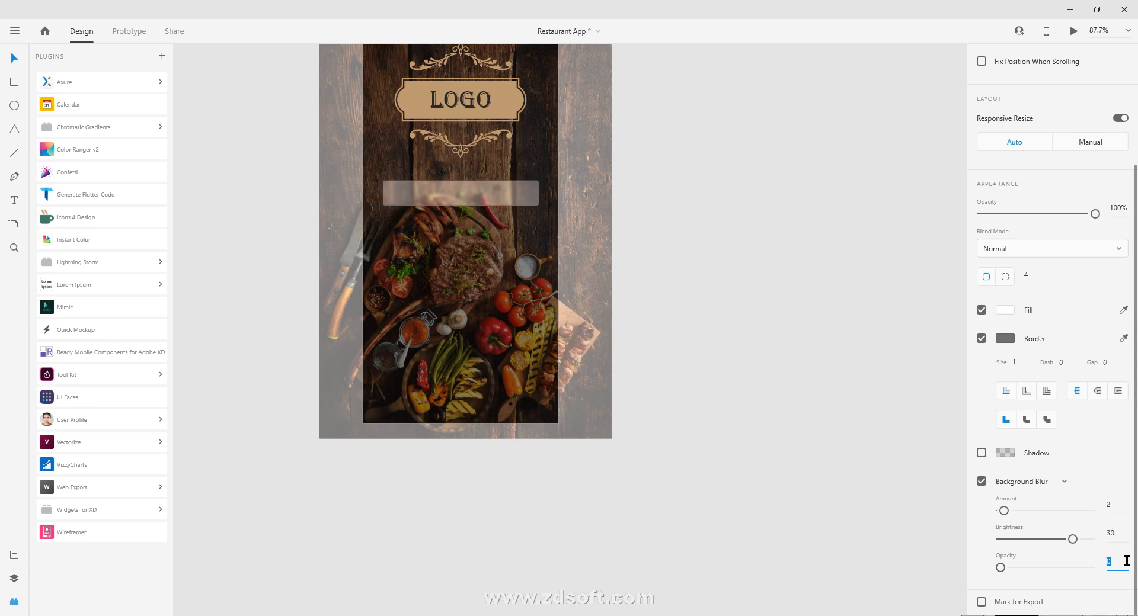
{"action": "key", "text": "Return"}
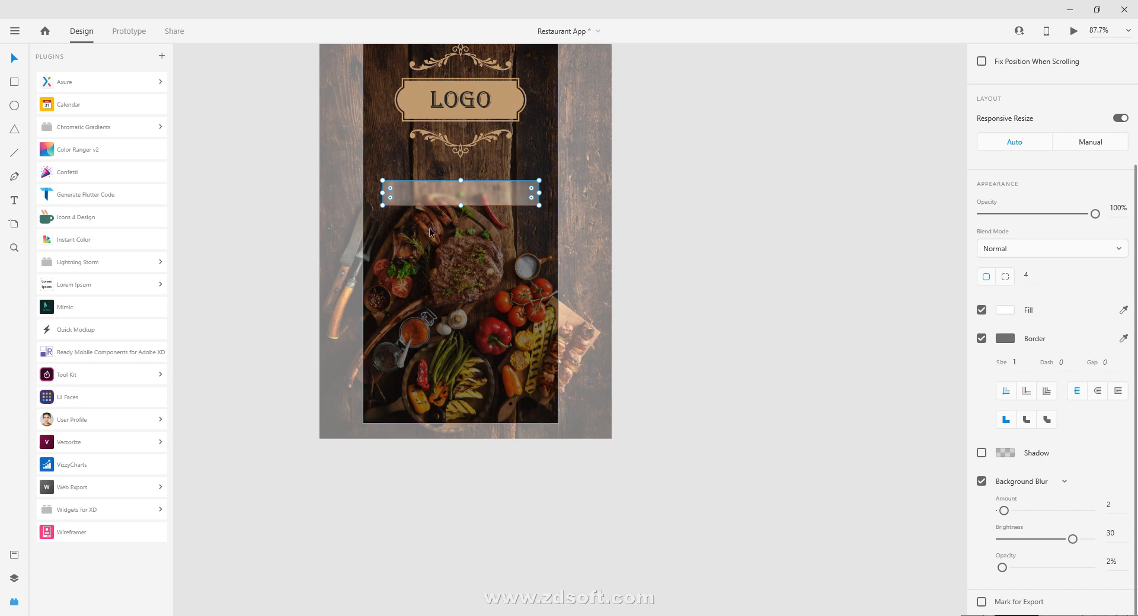
Examine the blurred input field against the background photo up close
{"action": "scroll", "coordinate": [430, 206], "scroll_direction": "up", "scroll_amount": 2, "text": "ctrl"}
{"action": "left_click_drag", "start_coordinate": [422, 206], "coordinate": [413, 243]}
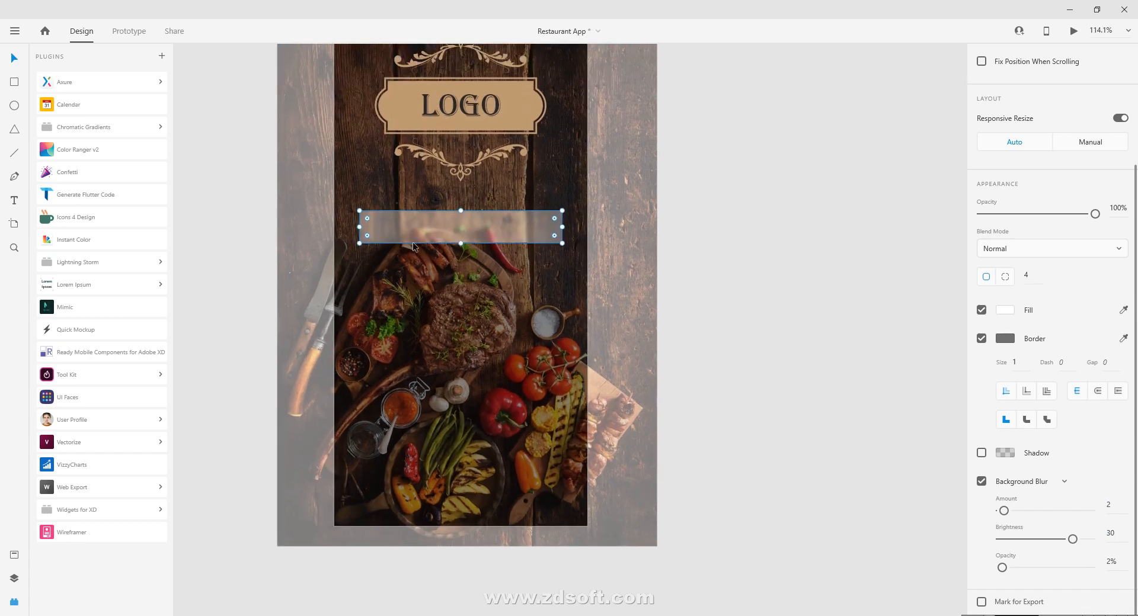
{"action": "scroll", "coordinate": [413, 243], "scroll_direction": "up", "scroll_amount": 2, "text": "ctrl"}
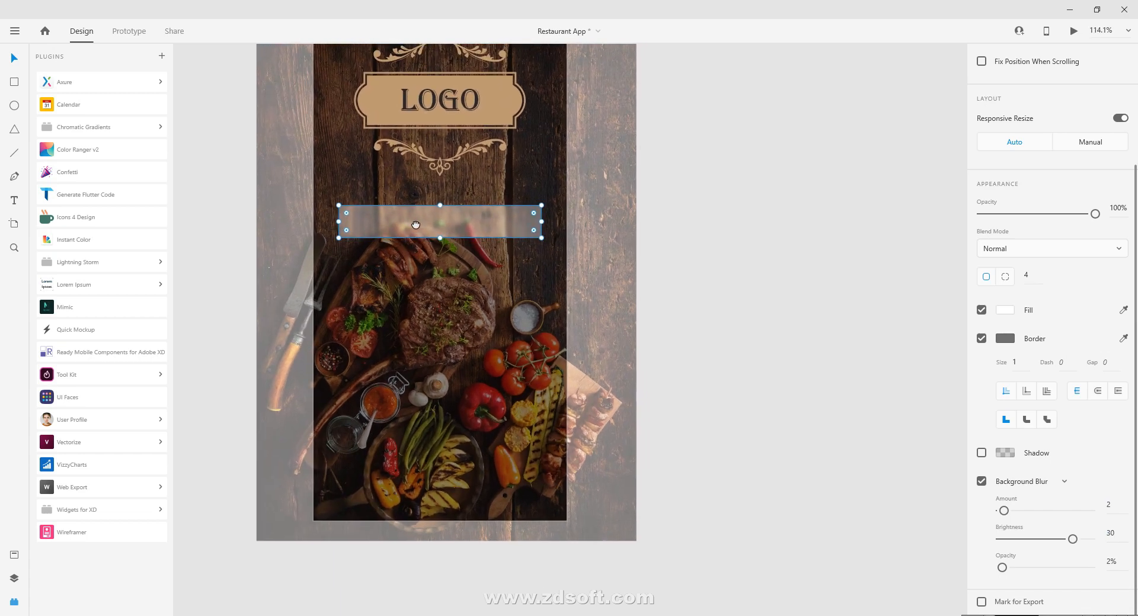
{"action": "scroll", "coordinate": [383, 240], "scroll_direction": "up", "scroll_amount": 2, "text": "ctrl"}
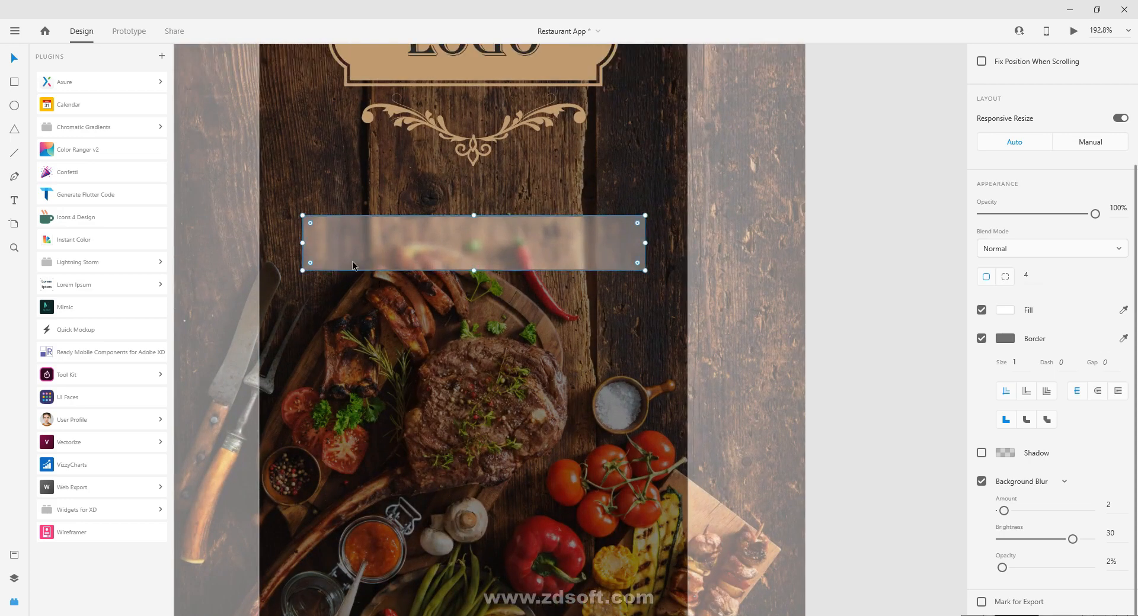
{"action": "left_click_drag", "start_coordinate": [376, 237], "coordinate": [365, 185]}
{"action": "scroll", "coordinate": [364, 246], "scroll_direction": "down", "scroll_amount": 3, "text": "ctrl"}
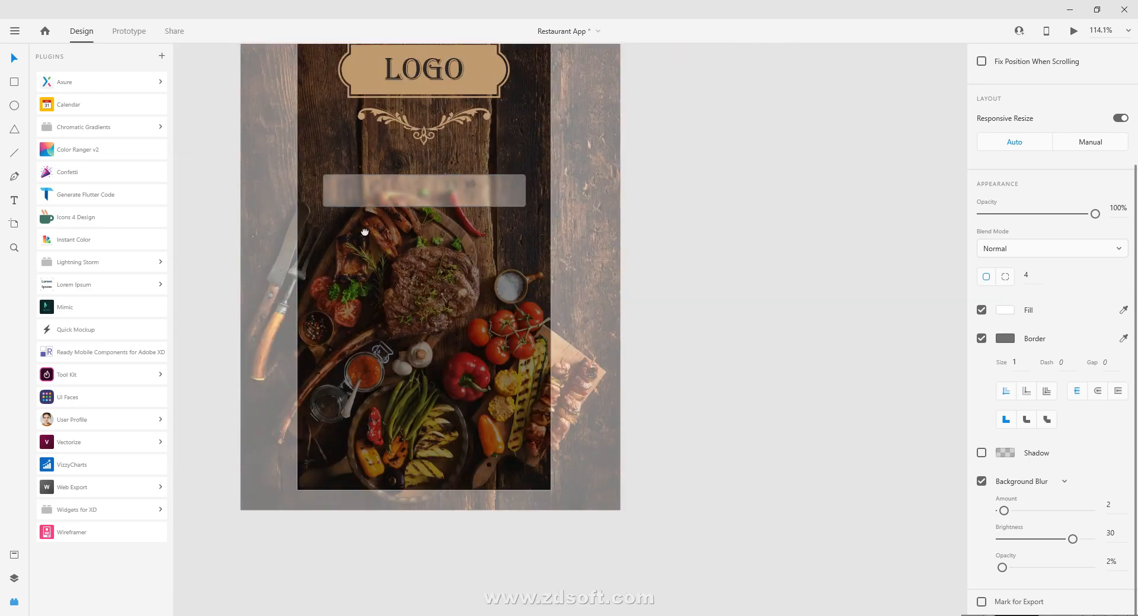
{"action": "scroll", "coordinate": [379, 231], "scroll_direction": "up", "scroll_amount": 2, "text": "ctrl"}
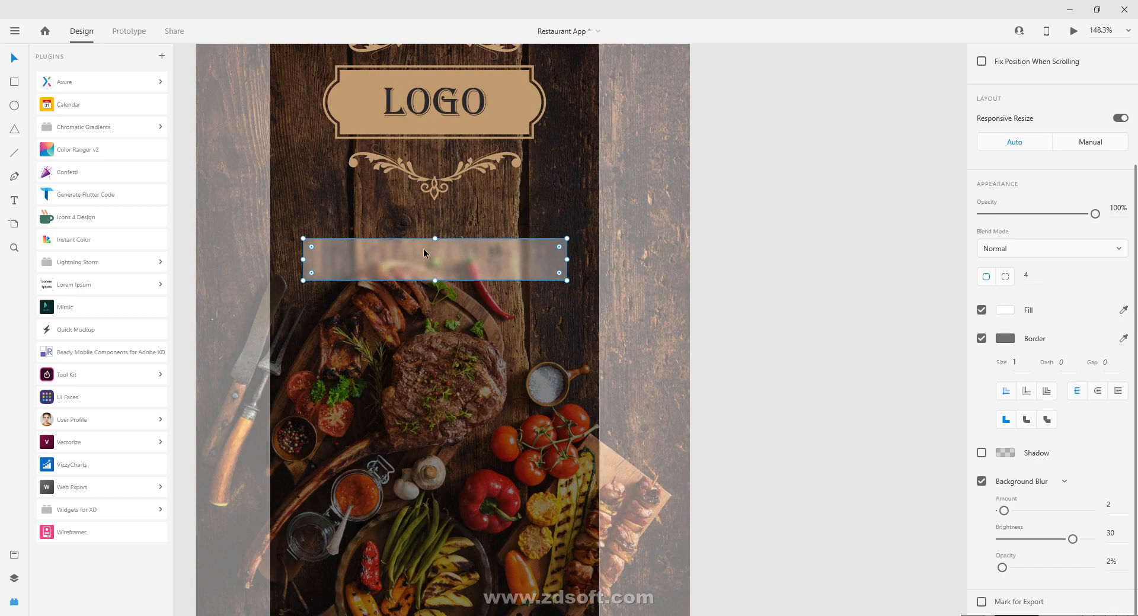
{"action": "left_click_drag", "start_coordinate": [416, 259], "coordinate": [416, 187]}
Add the text "Username" inside the blurred input field and give it a white fill
{"action": "key", "text": "t"}
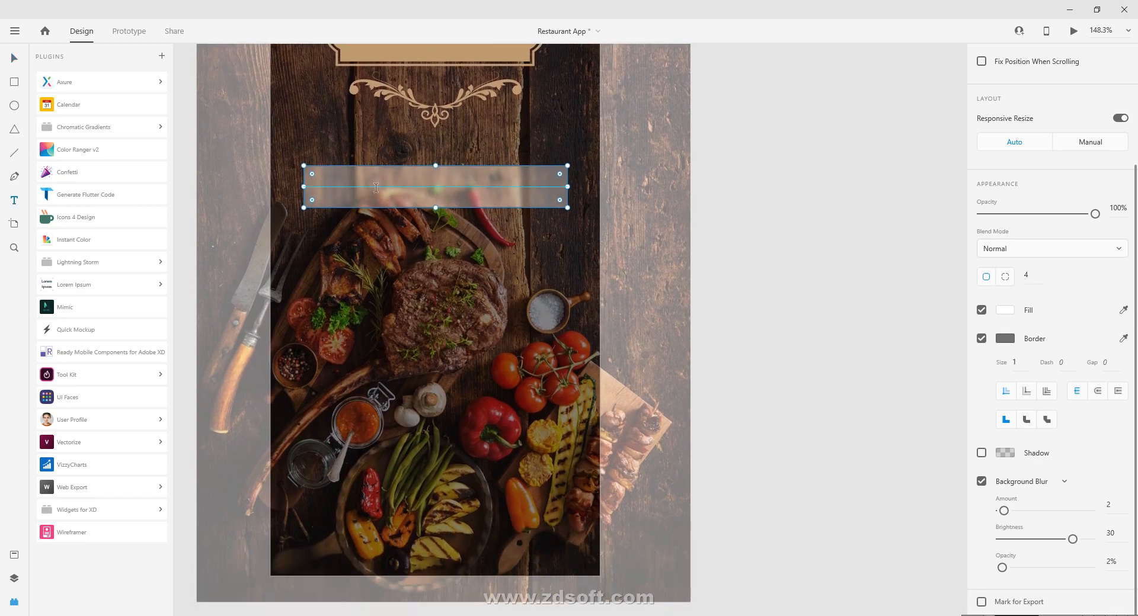
{"action": "left_click", "coordinate": [375, 185]}
{"action": "type", "text": "Us"}
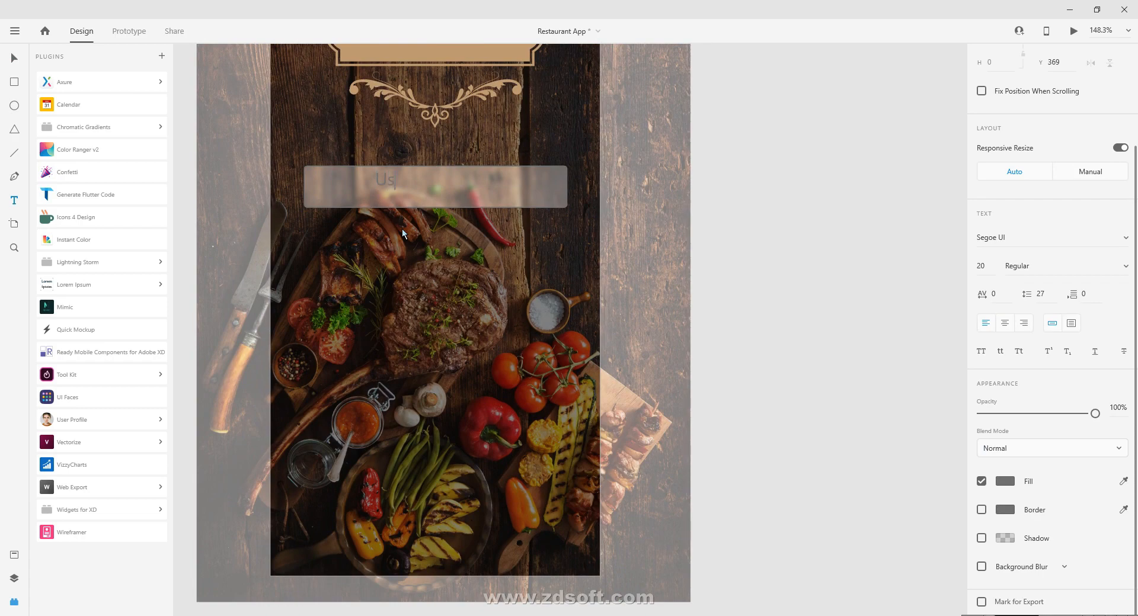
{"action": "type", "text": "ername"}
{"action": "key", "text": "Escape"}
{"action": "left_click", "coordinate": [1004, 479]}
{"action": "left_click_drag", "start_coordinate": [894, 458], "coordinate": [749, 329]}
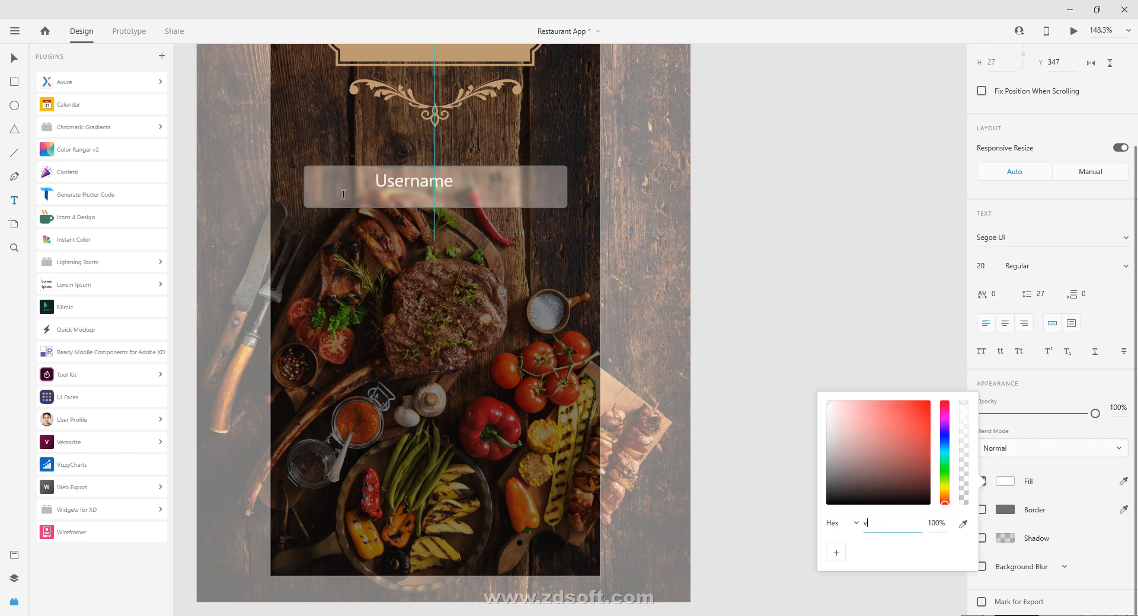
Move the Username label to Y 356 inside the input field and set its font size to 16
{"action": "left_click", "coordinate": [386, 180]}
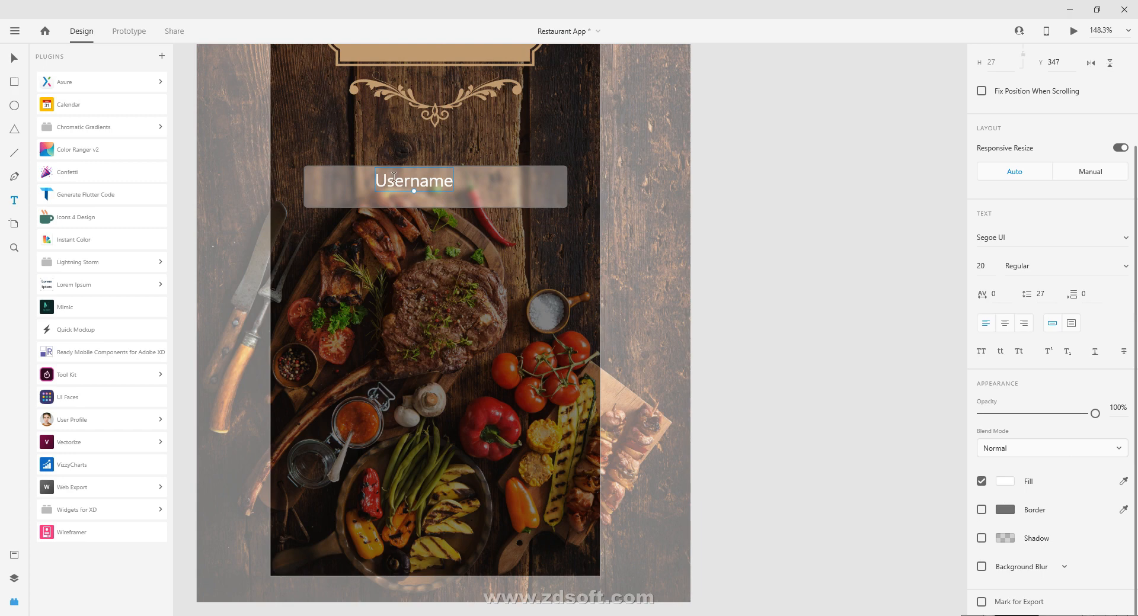
{"action": "left_click_drag", "start_coordinate": [396, 181], "coordinate": [370, 186]}
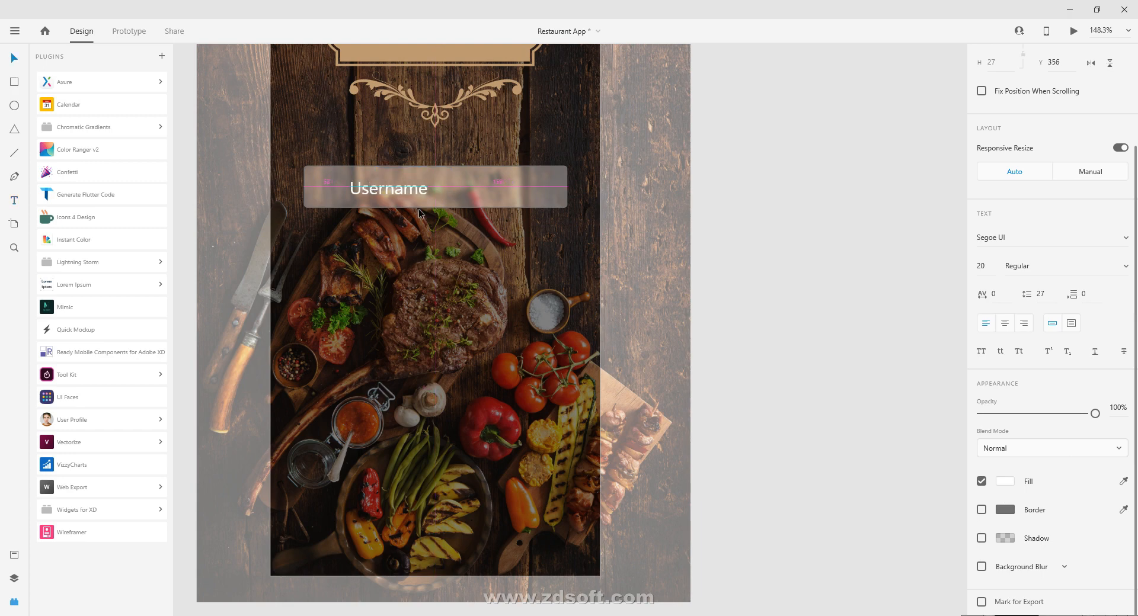
{"action": "left_click", "coordinate": [976, 267]}
{"action": "type", "text": "16"}
{"action": "key", "text": "Return"}
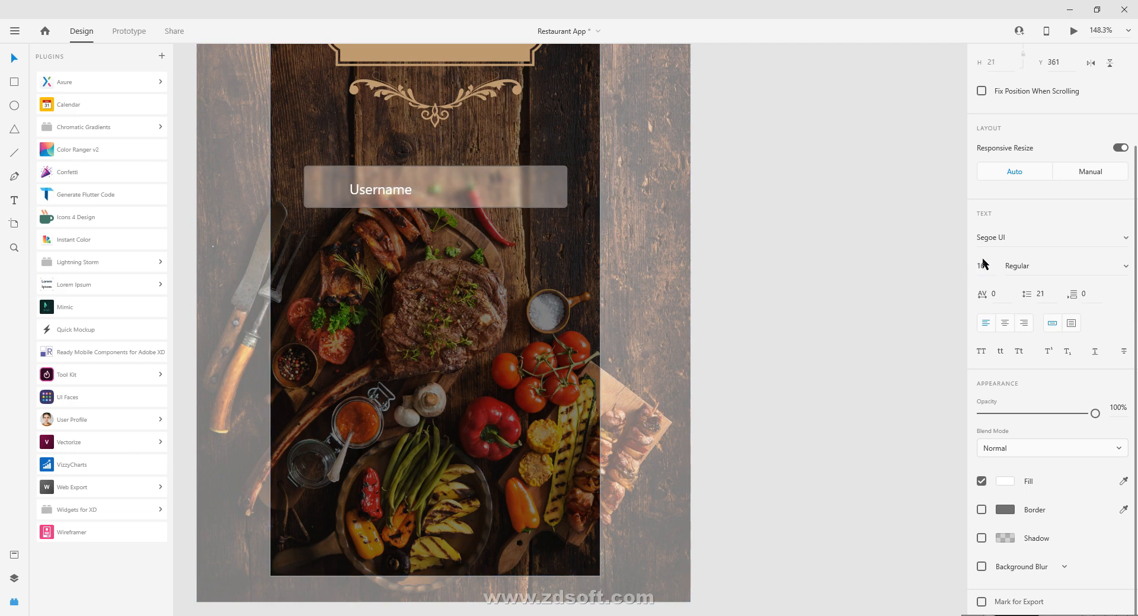
Change the Username label's font to Roboto and centre it vertically in the input field at Y 360
{"action": "left_click", "coordinate": [1126, 239]}
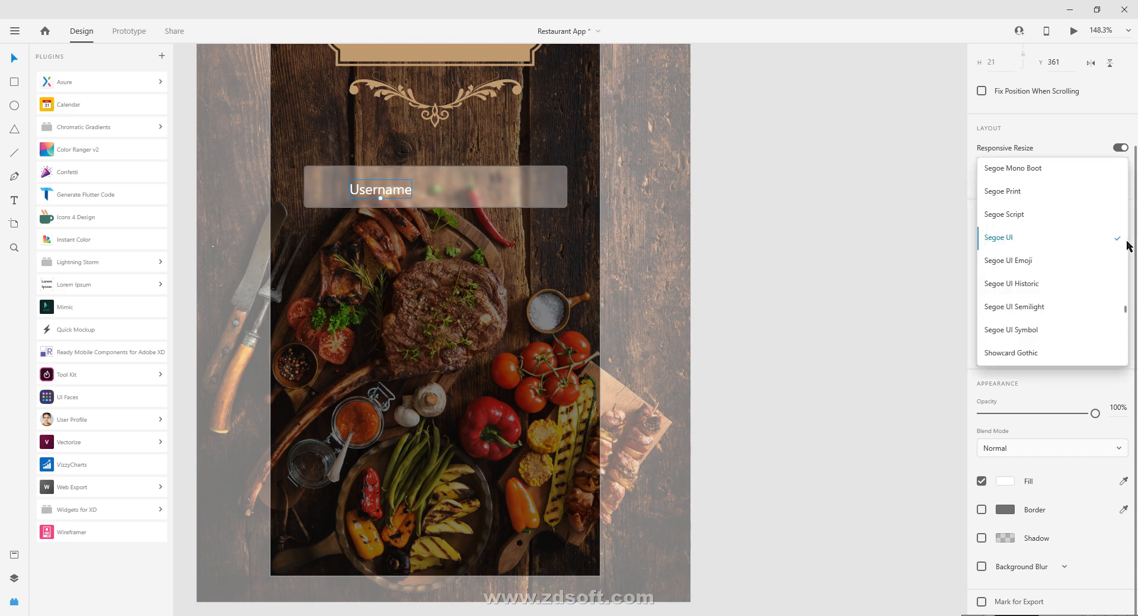
{"action": "left_click", "coordinate": [1023, 398]}
{"action": "left_click", "coordinate": [995, 236]}
{"action": "type", "text": "Roboto"}
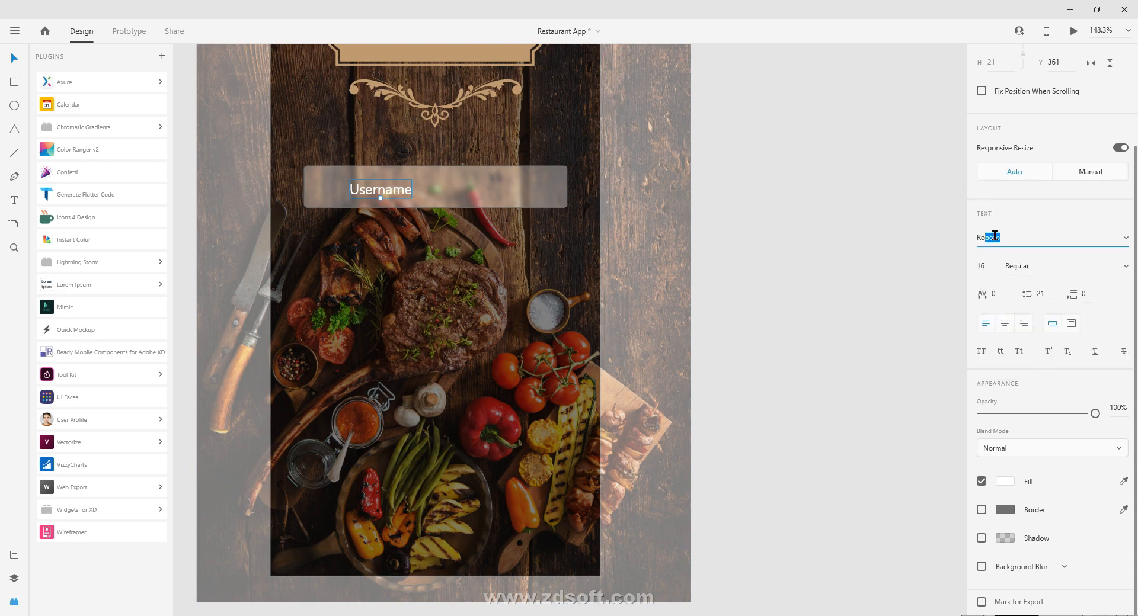
{"action": "key", "text": "Return"}
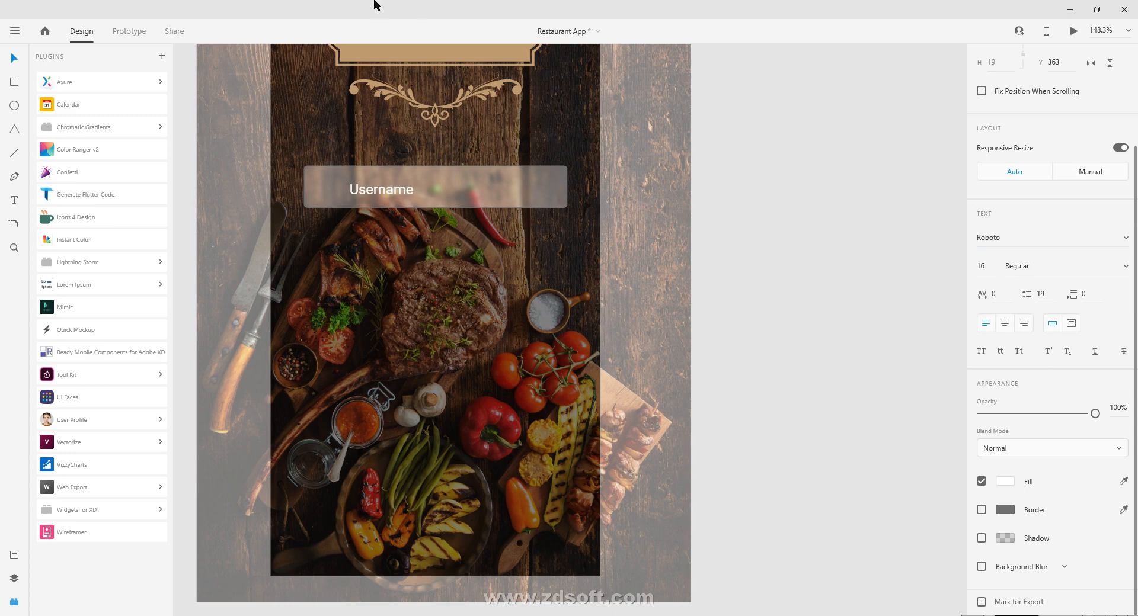
{"action": "left_click_drag", "start_coordinate": [382, 192], "coordinate": [377, 190]}
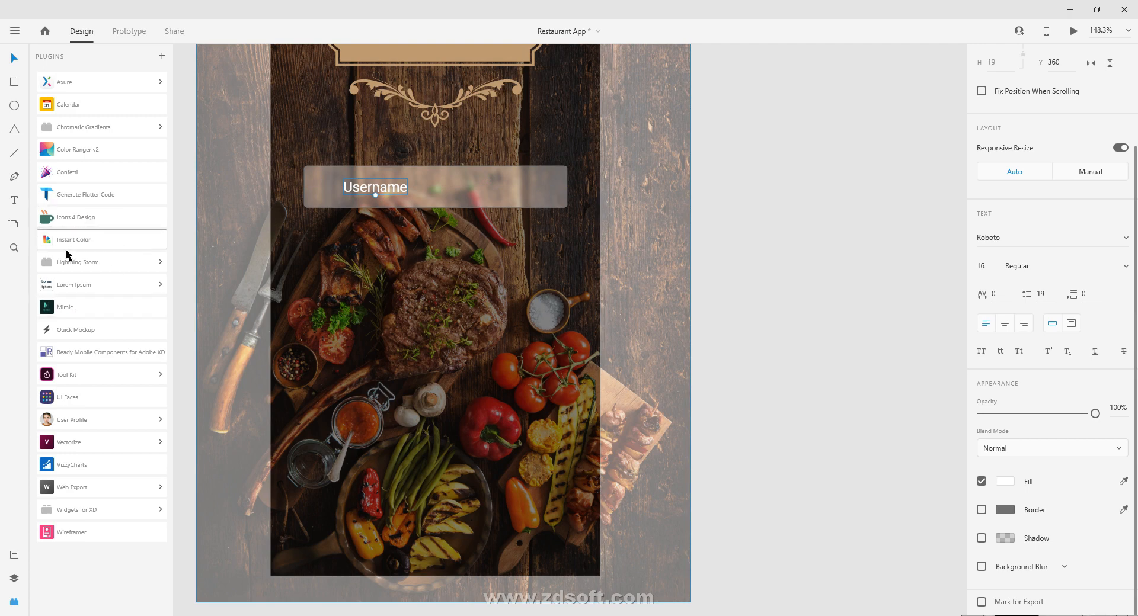
Search the Icons 4 Design plugin for "mail"
{"action": "left_click", "coordinate": [75, 223]}
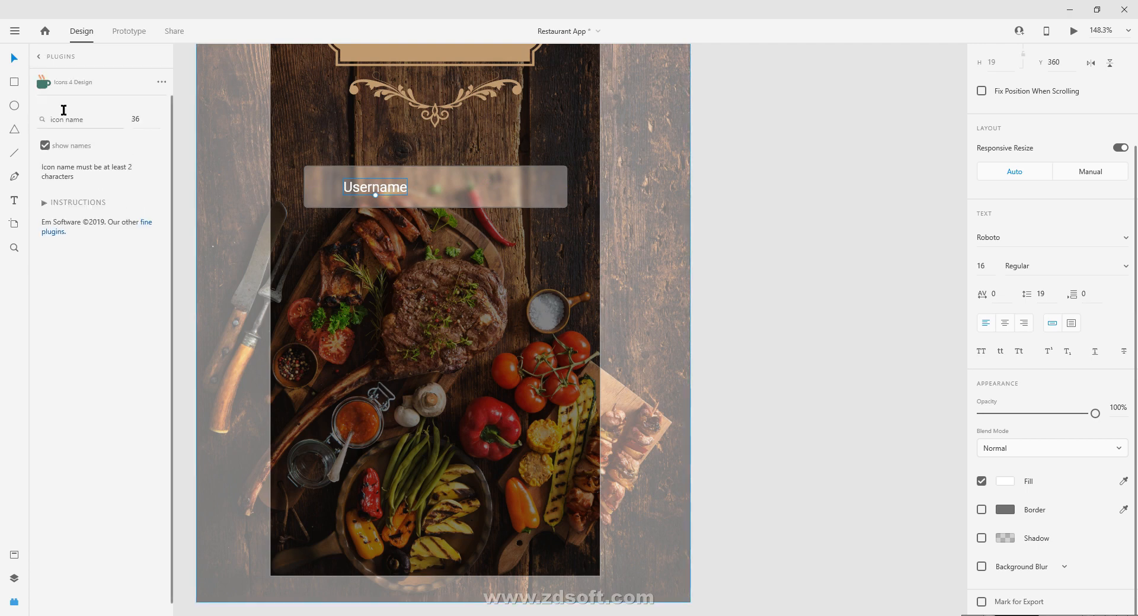
{"action": "left_click", "coordinate": [75, 122]}
{"action": "type", "text": "mail"}
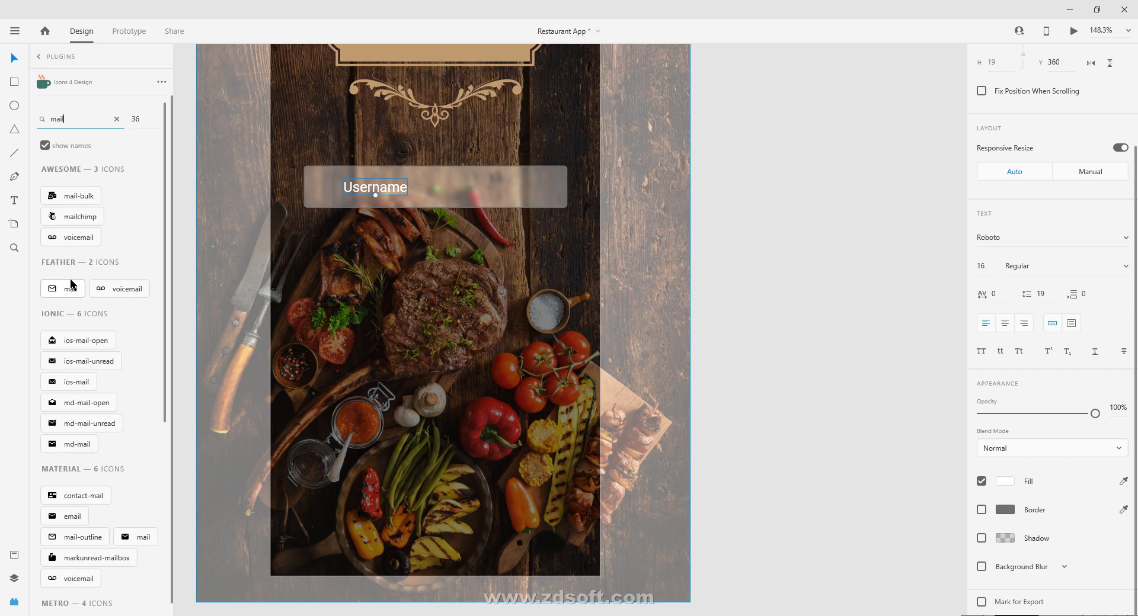
{"action": "scroll", "coordinate": [60, 323], "scroll_direction": "down", "scroll_amount": 3}
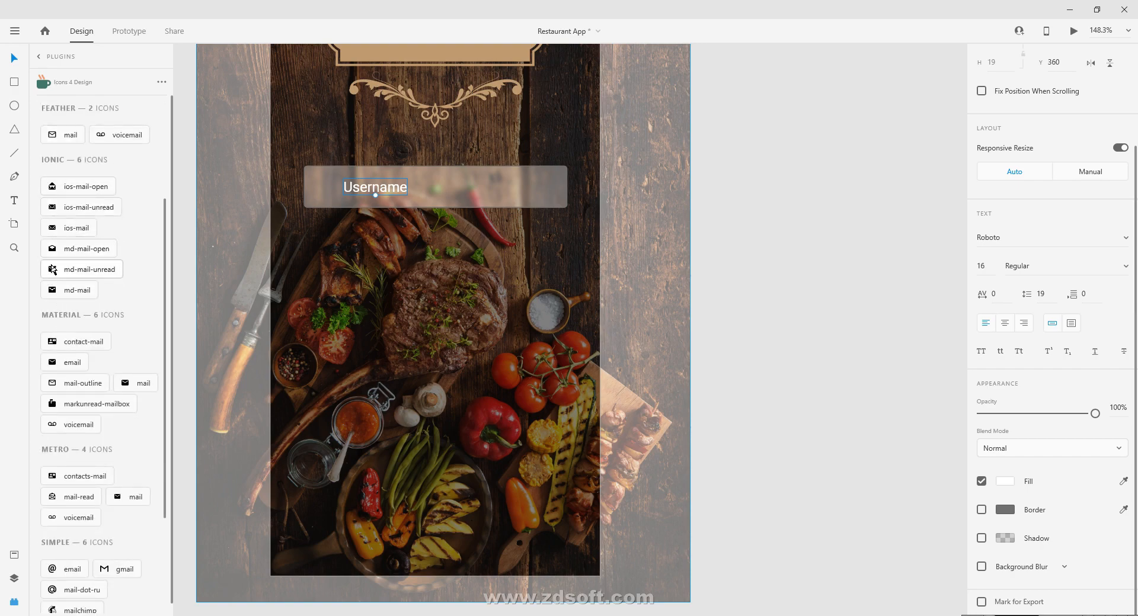
{"action": "left_click", "coordinate": [60, 134]}
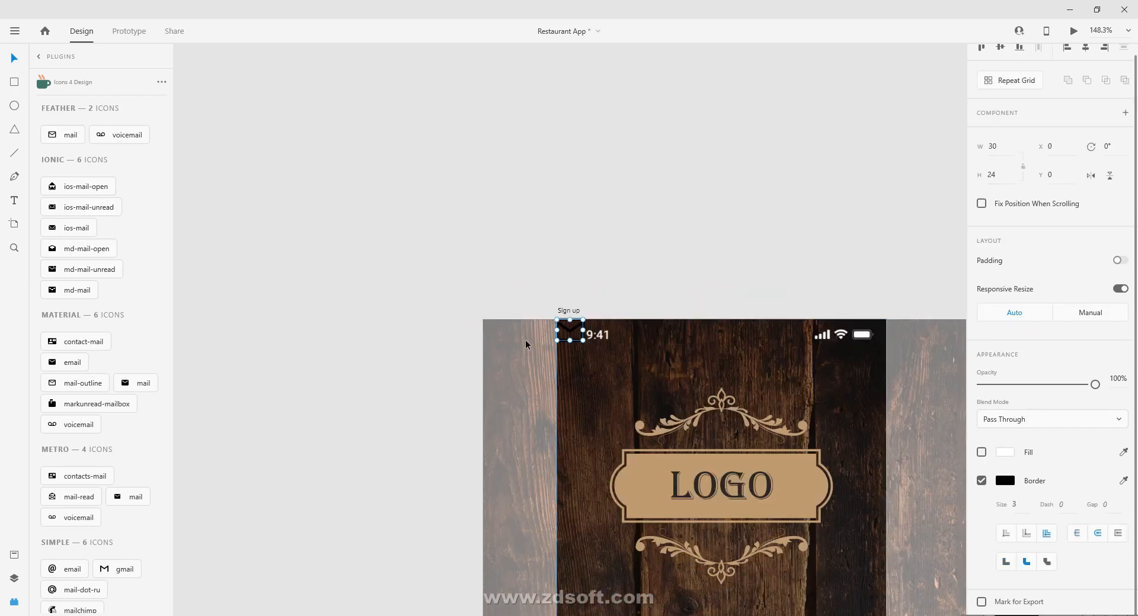
{"action": "key", "text": "Delete"}
{"action": "scroll", "coordinate": [109, 237], "scroll_direction": "up", "scroll_amount": 3}
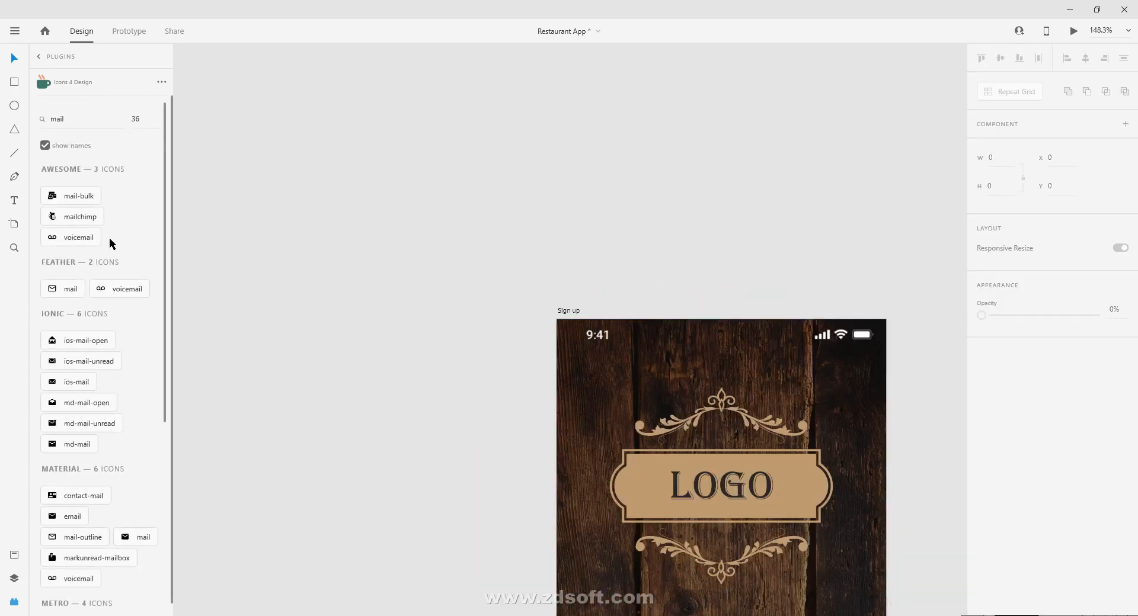
Set the plugin's icon size to 24 and insert the Feather mail icon into the Sign up artboard
{"action": "double_click", "coordinate": [137, 112]}
{"action": "left_click", "coordinate": [64, 291]}
{"action": "left_click_drag", "start_coordinate": [658, 218], "coordinate": [549, 59]}
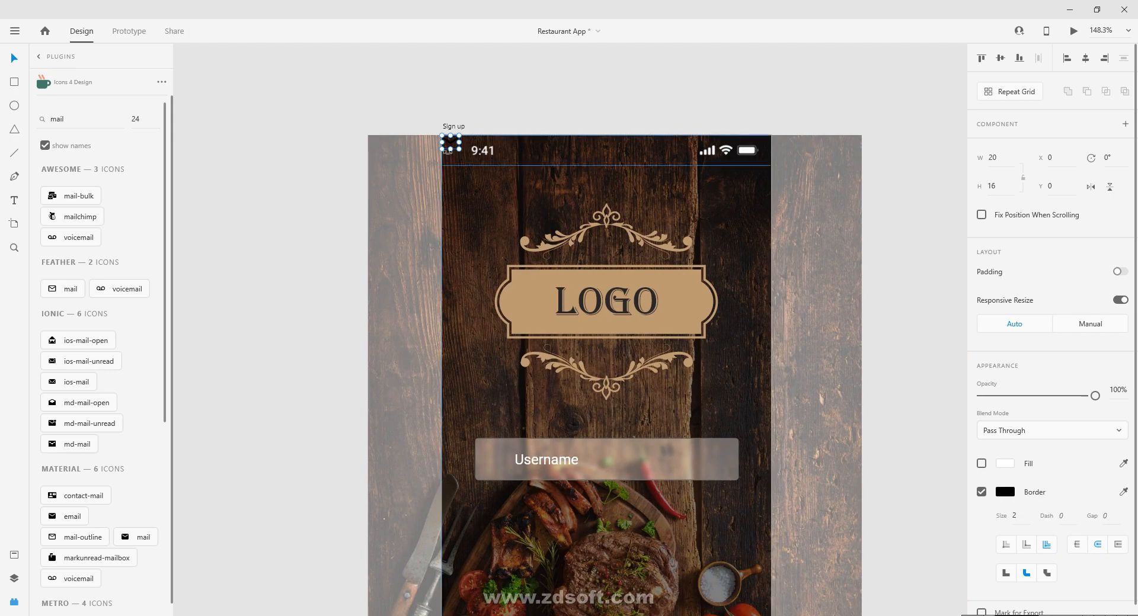
Move the mail icon into the input field before the Username label, vertically centred at X 49, Y 361
{"action": "scroll", "coordinate": [452, 142], "scroll_direction": "down", "scroll_amount": 2}
{"action": "left_click", "coordinate": [452, 146]}
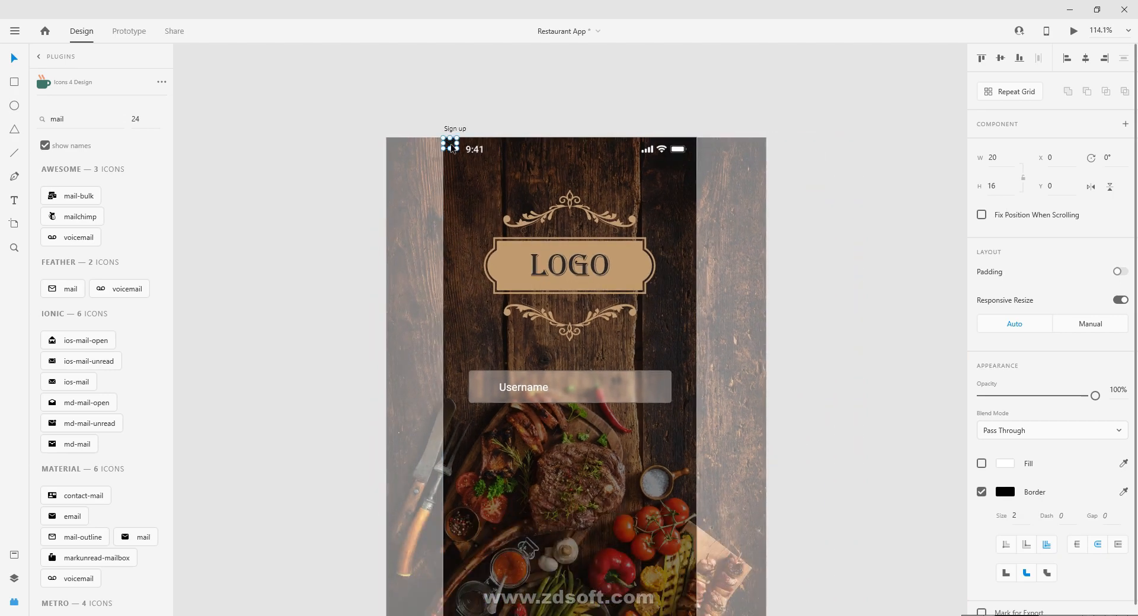
{"action": "scroll", "coordinate": [452, 147], "scroll_direction": "up", "scroll_amount": 4}
{"action": "left_click_drag", "start_coordinate": [452, 147], "coordinate": [517, 464]}
{"action": "left_click_drag", "start_coordinate": [507, 530], "coordinate": [496, 559]}
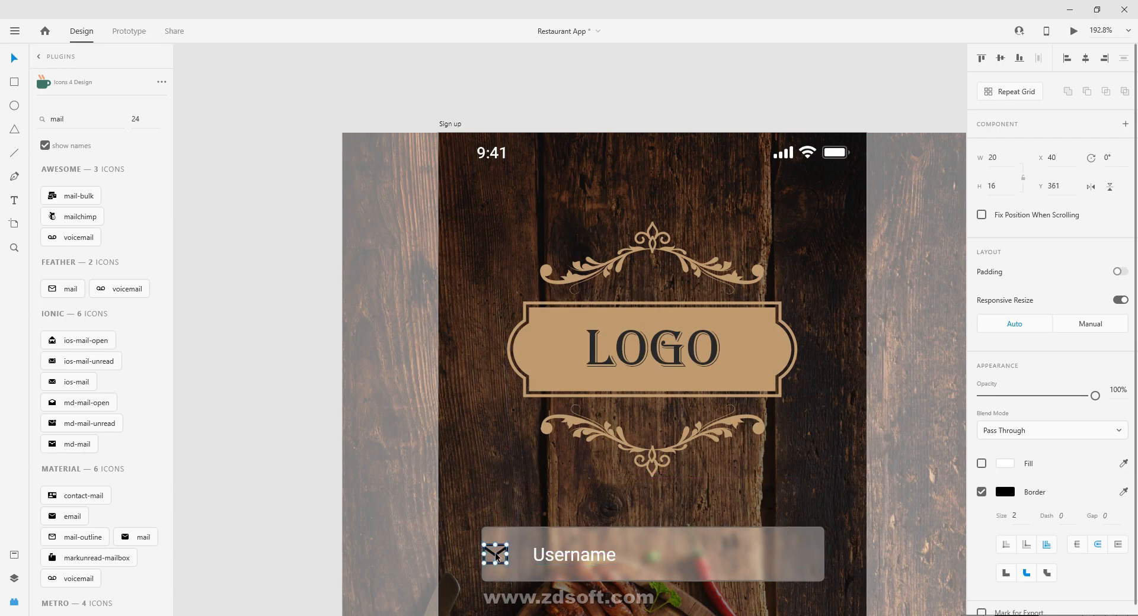
{"action": "left_click_drag", "start_coordinate": [509, 477], "coordinate": [505, 469]}
{"action": "scroll", "coordinate": [505, 469], "scroll_direction": "up", "scroll_amount": 6}
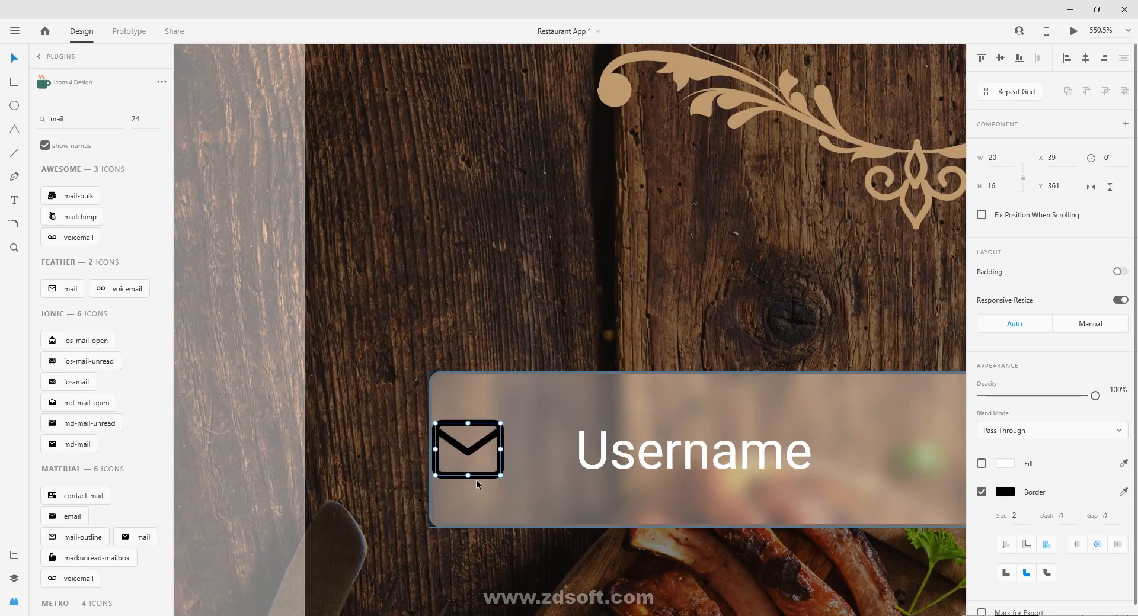
{"action": "key", "text": "shift+Right"}
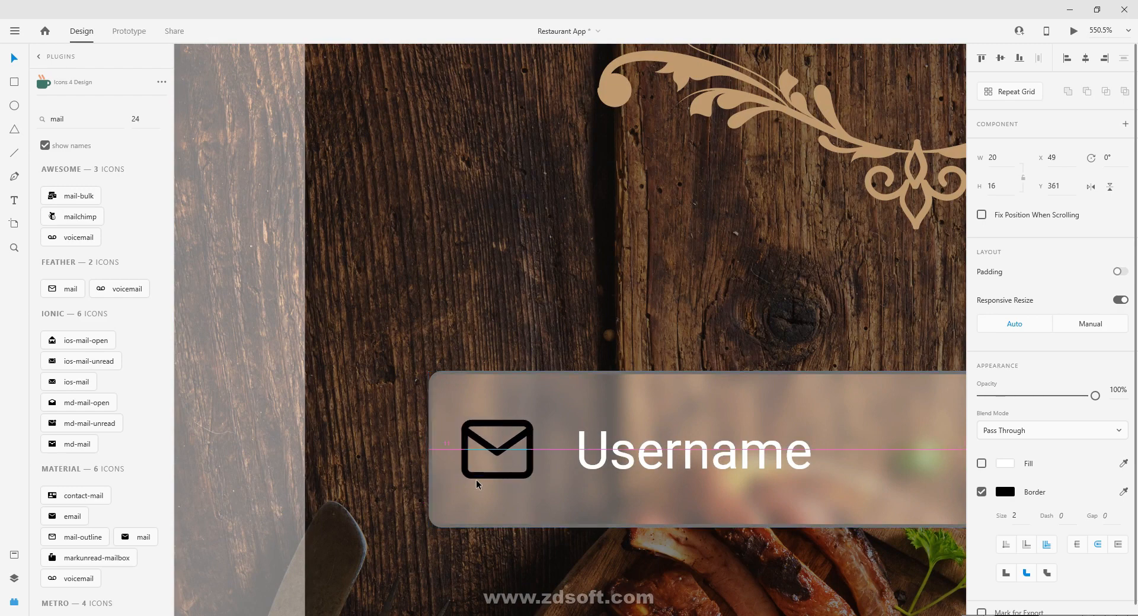
Change the mail icon's border colour to white (#FFFFFF)
{"action": "scroll", "coordinate": [504, 498], "scroll_direction": "down", "scroll_amount": 3}
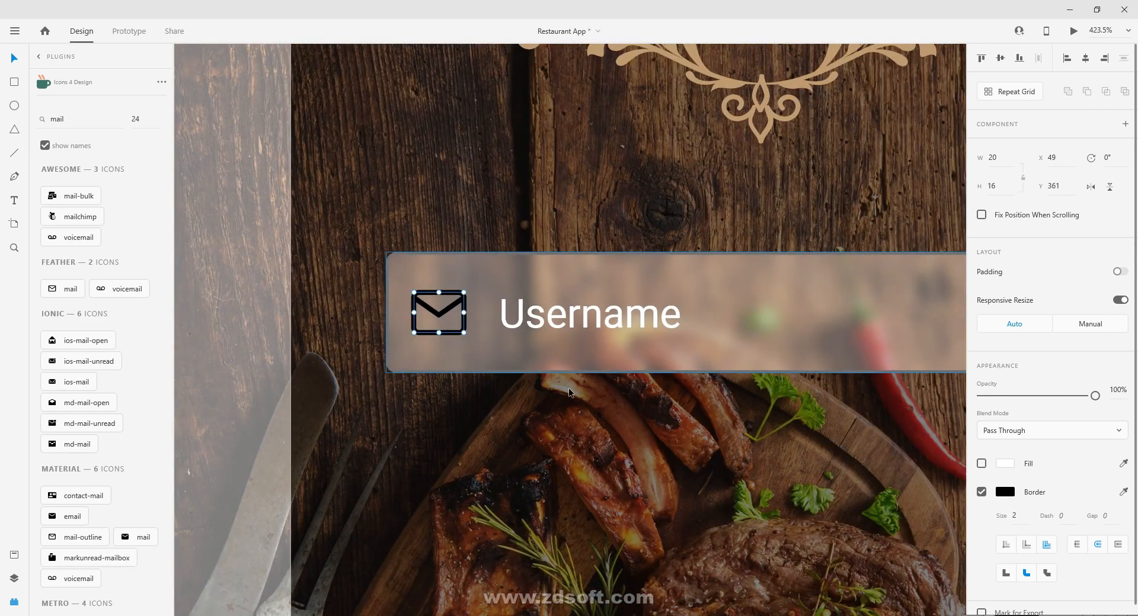
{"action": "left_click", "coordinate": [1006, 494]}
{"action": "left_click_drag", "start_coordinate": [876, 479], "coordinate": [606, 209]}
{"action": "scroll", "coordinate": [604, 214], "scroll_direction": "down", "scroll_amount": 1}
{"action": "scroll", "coordinate": [603, 214], "scroll_direction": "down", "scroll_amount": 5}
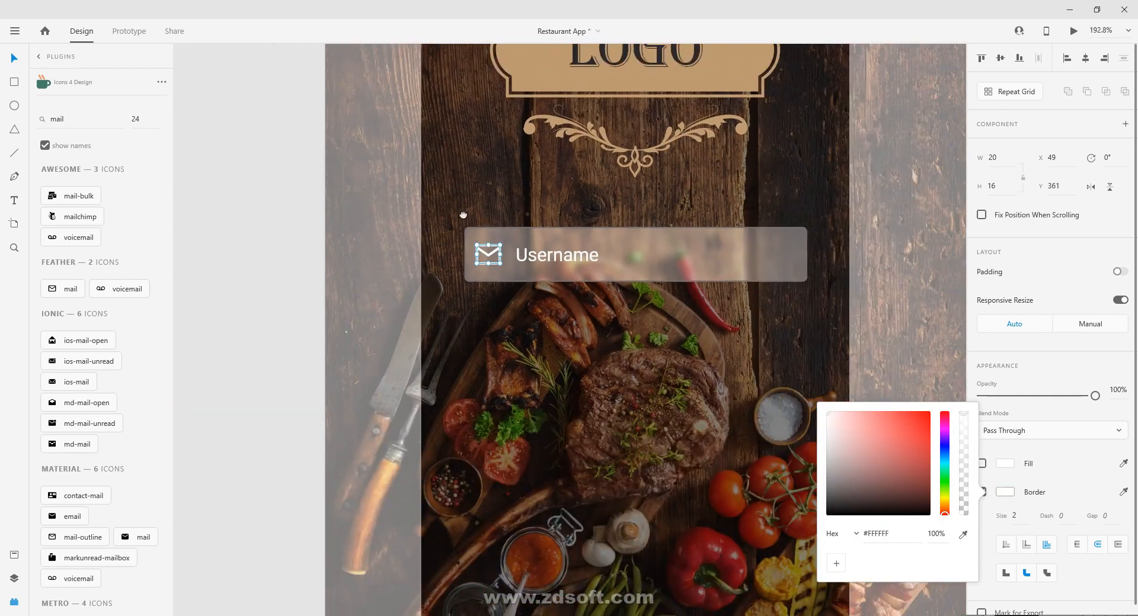
Group the mail icon, the Username label and the translucent input field rectangle into one object
{"action": "scroll", "coordinate": [338, 225], "scroll_direction": "down", "scroll_amount": 1}
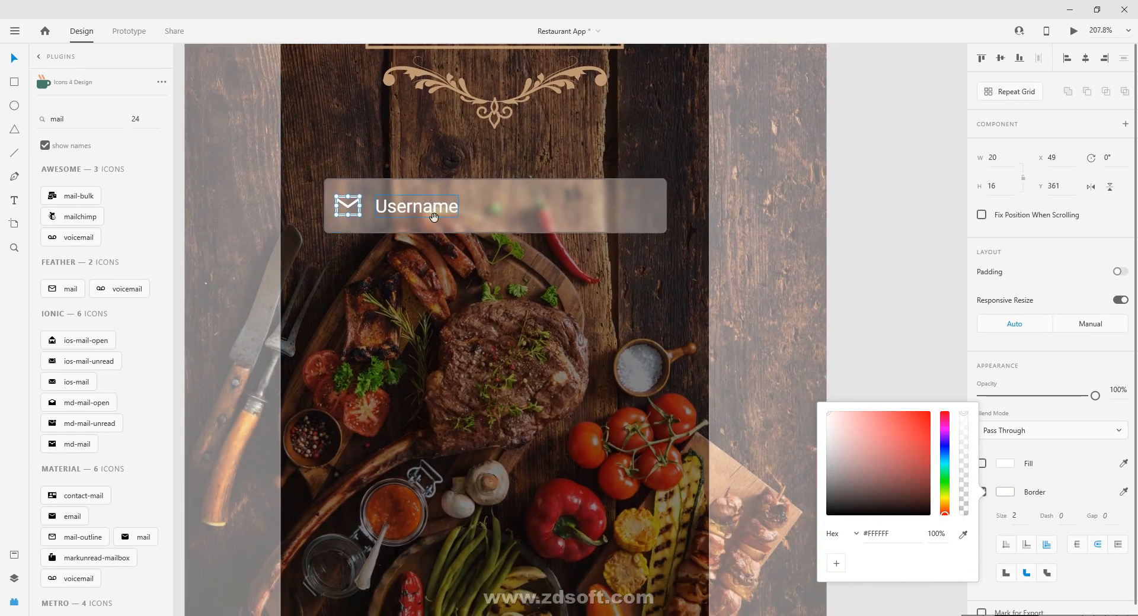
{"action": "scroll", "coordinate": [414, 228], "scroll_direction": "up", "scroll_amount": 2}
{"action": "scroll", "coordinate": [415, 237], "scroll_direction": "down", "scroll_amount": 3}
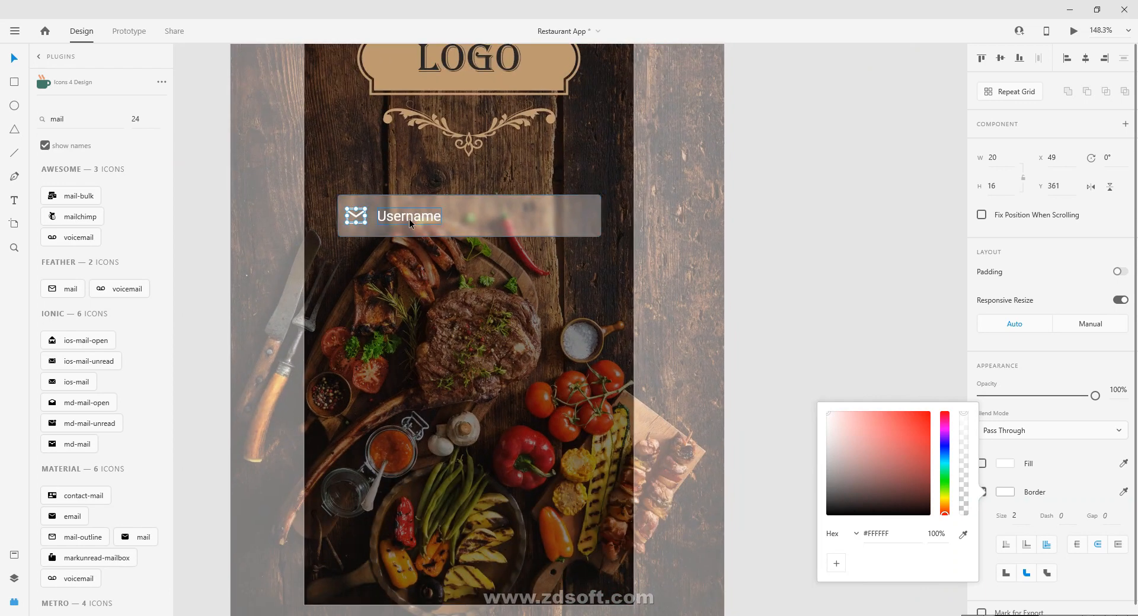
{"action": "left_click", "coordinate": [350, 219]}
{"action": "left_click", "coordinate": [379, 216], "text": "shift"}
{"action": "left_click", "coordinate": [496, 202], "text": "shift"}
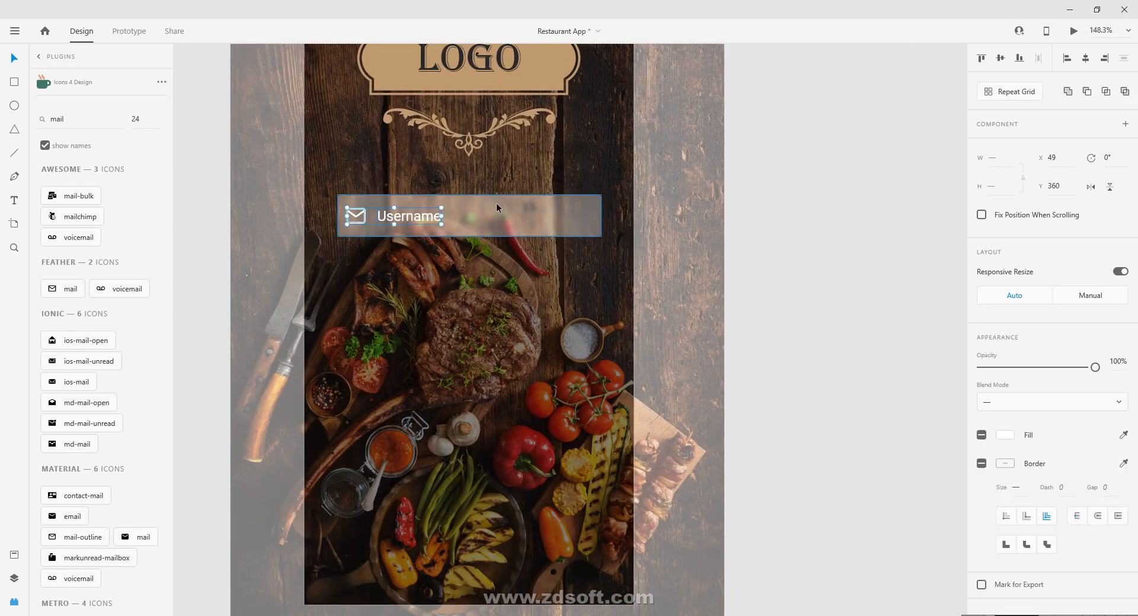
{"action": "key", "text": "ctrl+g"}
Duplicate the Username field group directly below the original, aligned with it at X 38, Y 409
{"action": "scroll", "coordinate": [468, 241], "scroll_direction": "down", "scroll_amount": 3}
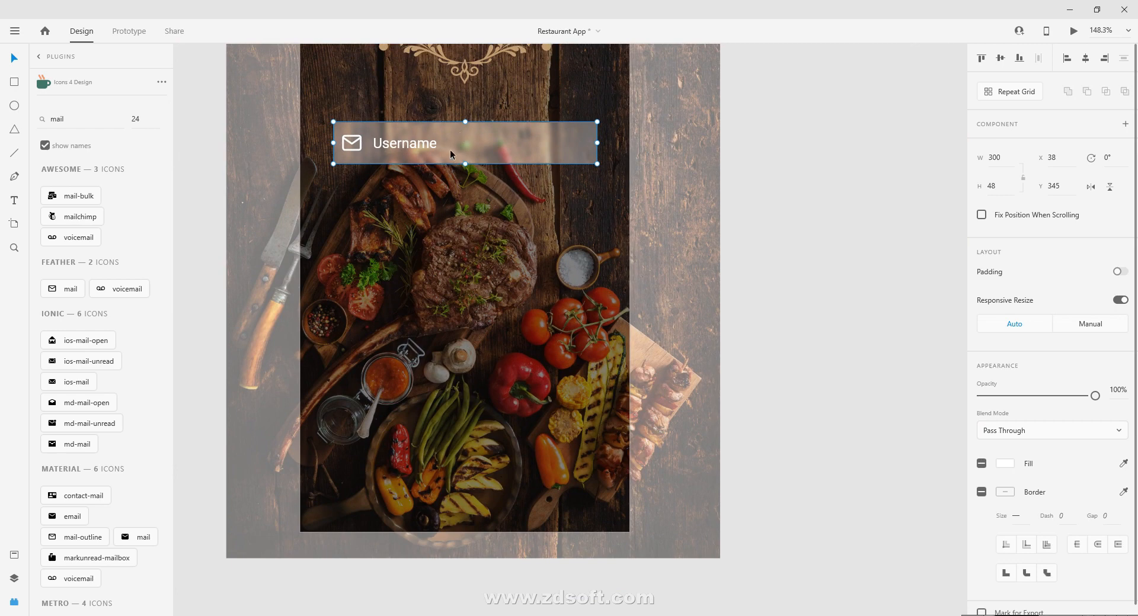
{"action": "left_click_drag", "start_coordinate": [449, 149], "coordinate": [449, 204]}
{"action": "key", "text": "Up"}
{"action": "key", "text": "Up"}
{"action": "key", "text": "Down"}
{"action": "key", "text": "Down"}
{"action": "key", "text": "Down"}
{"action": "key", "text": "Down"}
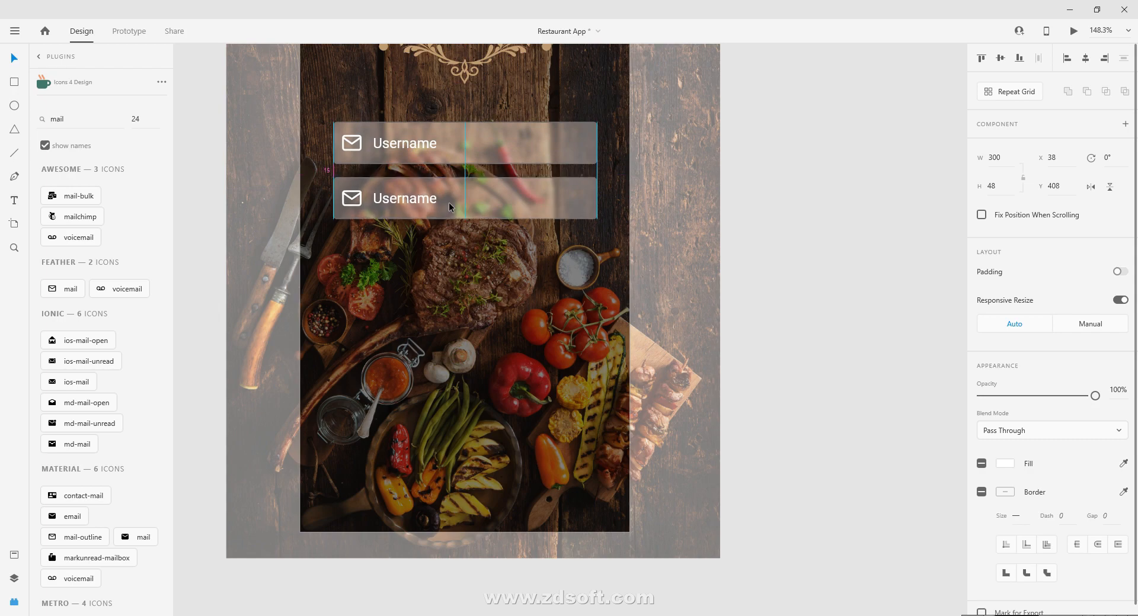
{"action": "key", "text": "Down"}
Change the label of the second input field to "Email"
{"action": "scroll", "coordinate": [449, 202], "scroll_direction": "up", "scroll_amount": 5}
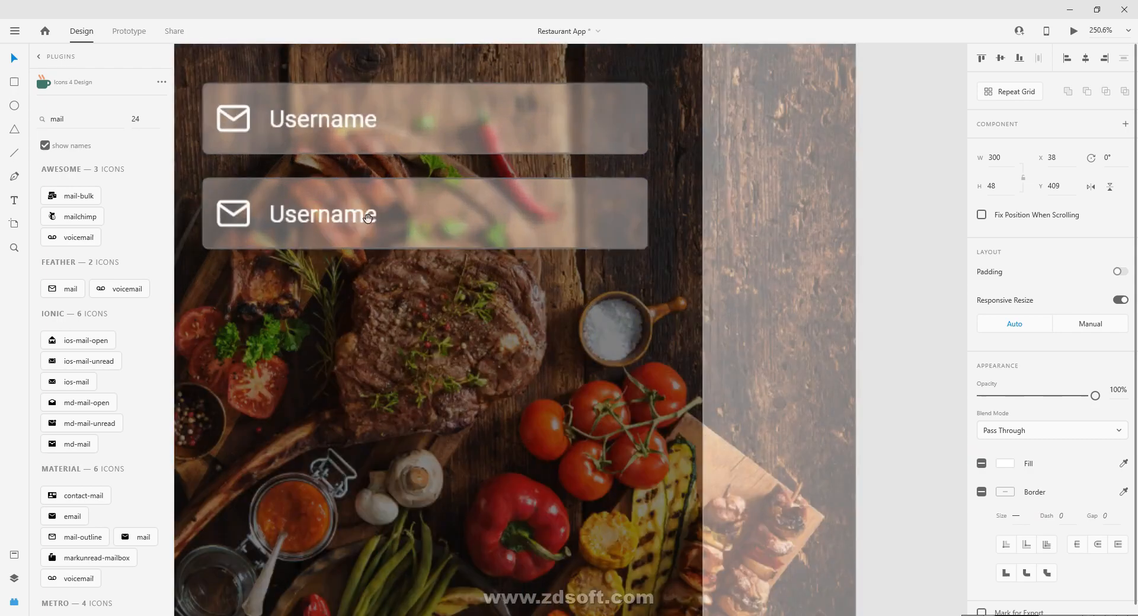
{"action": "left_click_drag", "start_coordinate": [368, 217], "coordinate": [510, 226]}
{"action": "double_click", "coordinate": [473, 227]}
{"action": "double_click", "coordinate": [473, 228]}
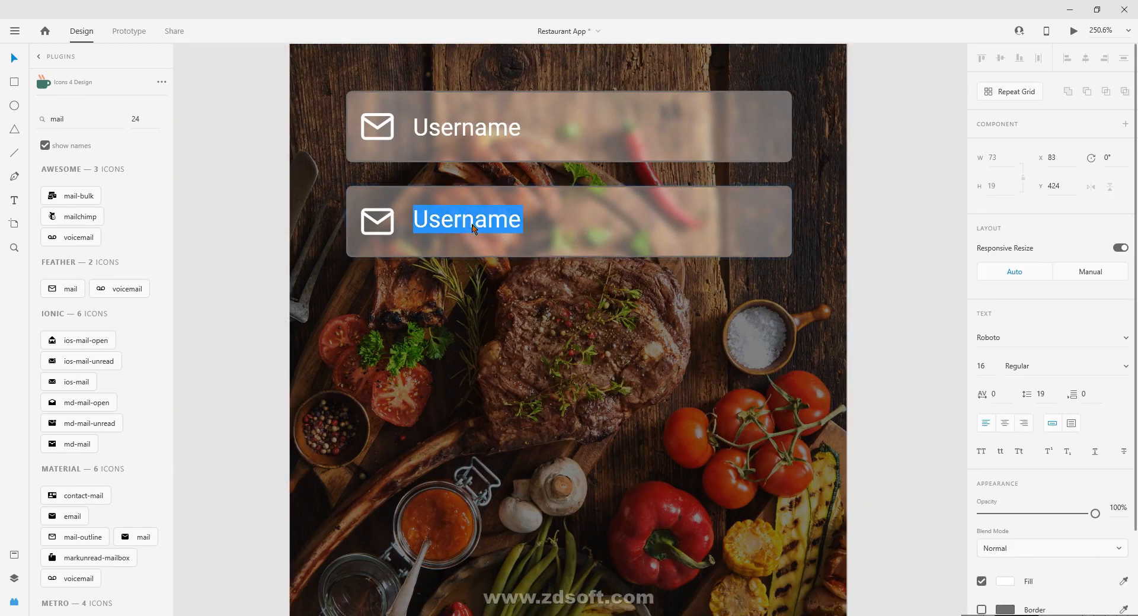
{"action": "type", "text": "Email"}
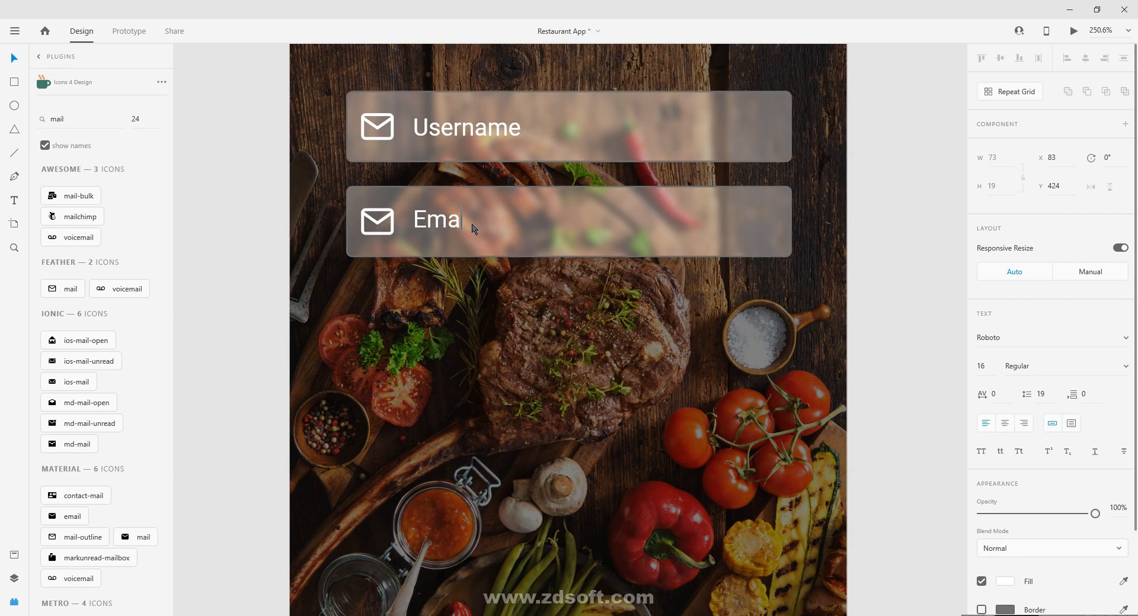
{"action": "key", "text": "Escape"}
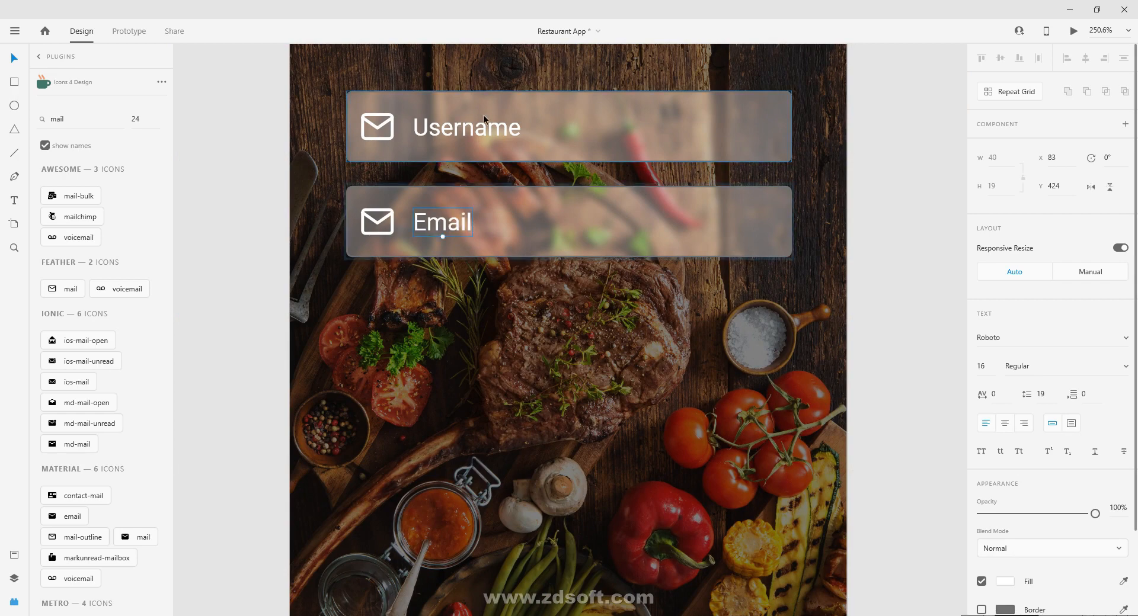
Search the icon plugin for "user" and insert the Feather user icon into the Username field group
{"action": "left_click", "coordinate": [379, 133]}
{"action": "double_click", "coordinate": [379, 133]}
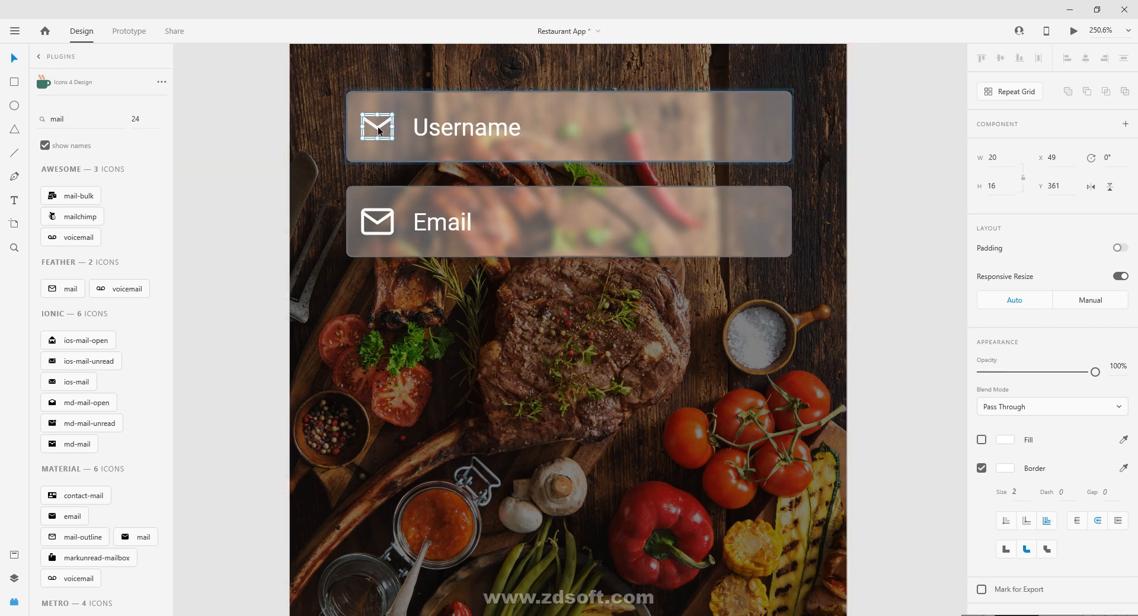
{"action": "double_click", "coordinate": [58, 119]}
{"action": "type", "text": "user"}
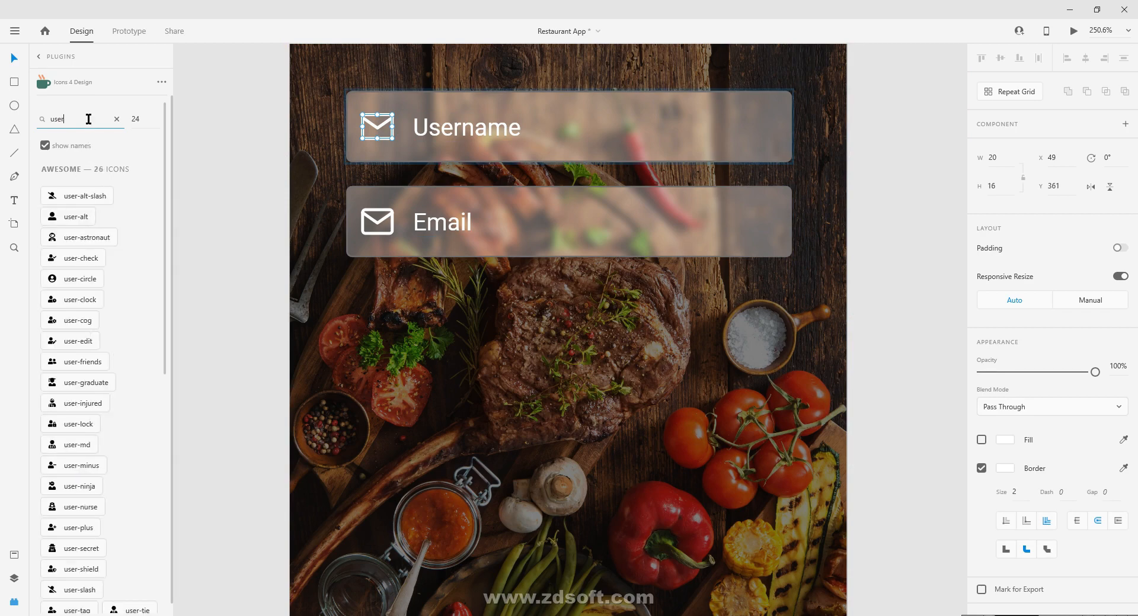
{"action": "scroll", "coordinate": [74, 248], "scroll_direction": "down", "scroll_amount": 1}
{"action": "scroll", "coordinate": [83, 310], "scroll_direction": "down", "scroll_amount": 7}
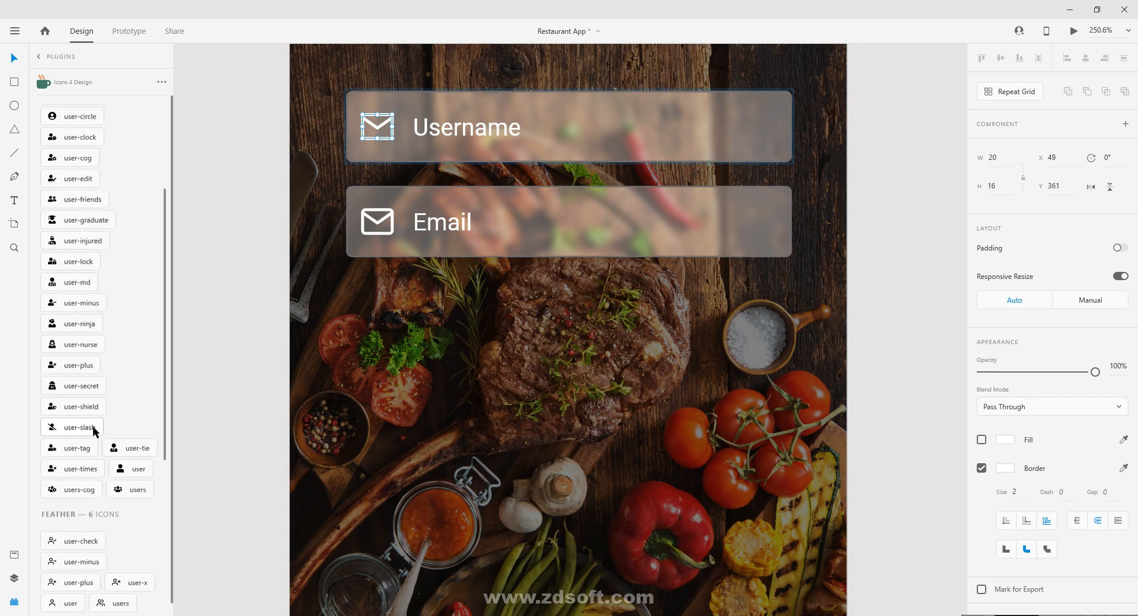
{"action": "left_click", "coordinate": [70, 310]}
Move the user icon over the Username field's mail icon, at X 51.47, Y 360
{"action": "scroll", "coordinate": [454, 154], "scroll_direction": "up", "scroll_amount": 5}
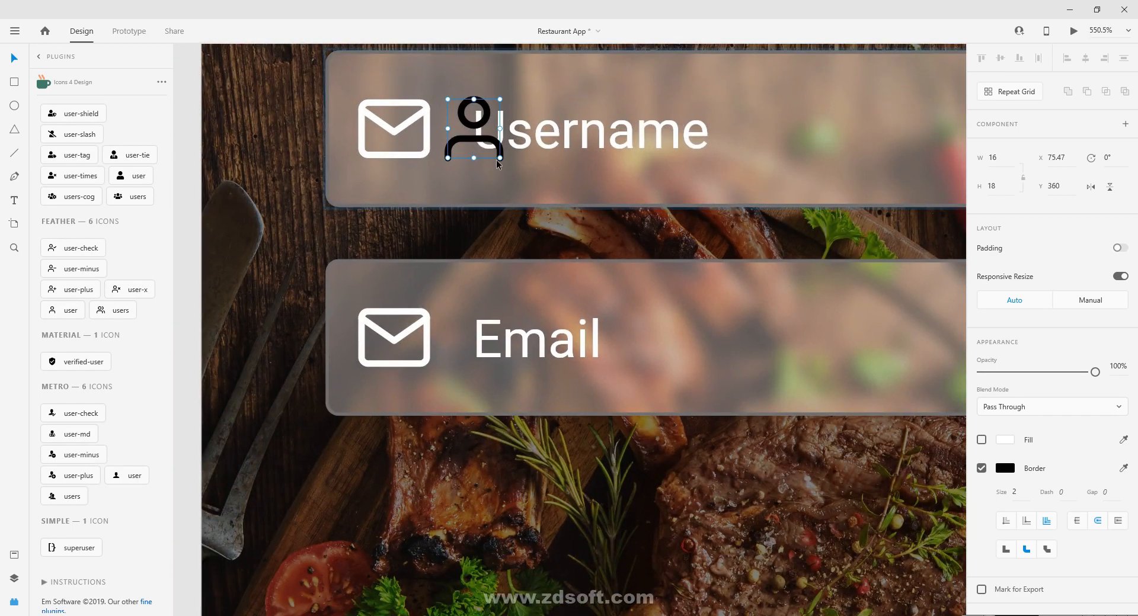
{"action": "key", "text": "shift+Left"}
{"action": "key", "text": "shift+Left"}
{"action": "key", "text": "shift+Left"}
{"action": "key", "text": "Right"}
{"action": "key", "text": "Right"}
{"action": "key", "text": "Right"}
{"action": "key", "text": "Right"}
{"action": "key", "text": "Right"}
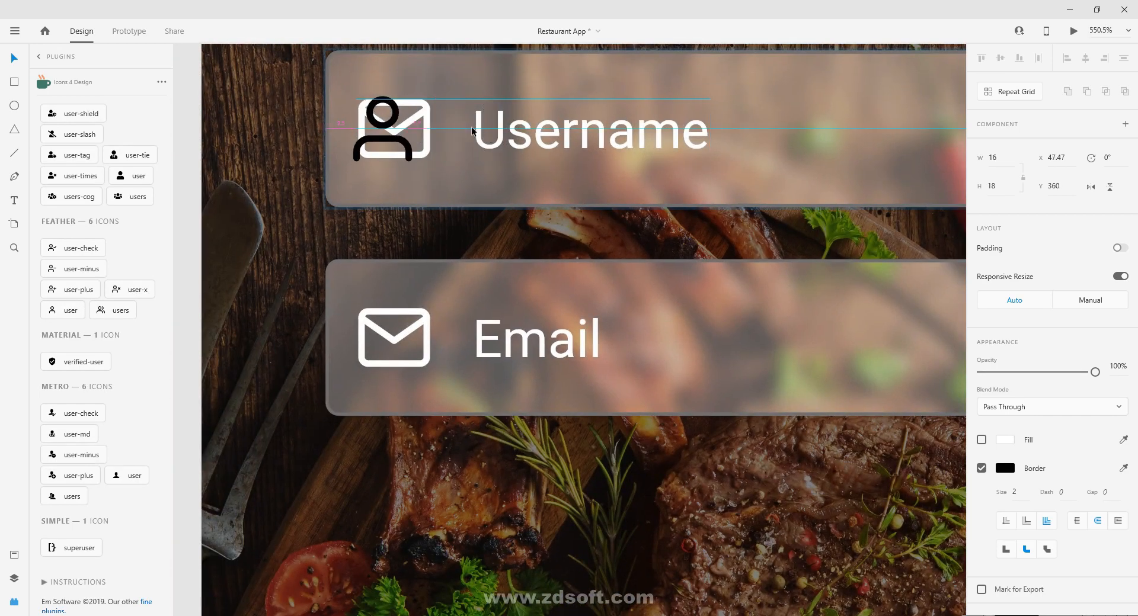
{"action": "key", "text": "Right"}
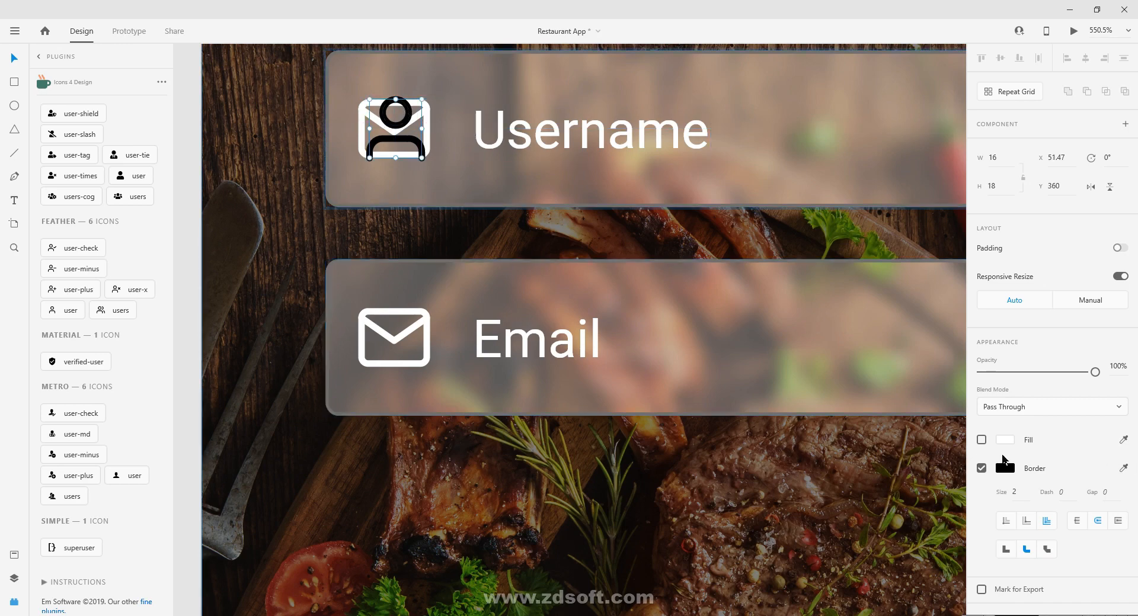
Set the user icon's border colour to white (#FFFFFF) and delete the mail icon behind it
{"action": "left_click", "coordinate": [1008, 467]}
{"action": "left_click_drag", "start_coordinate": [881, 441], "coordinate": [572, 169]}
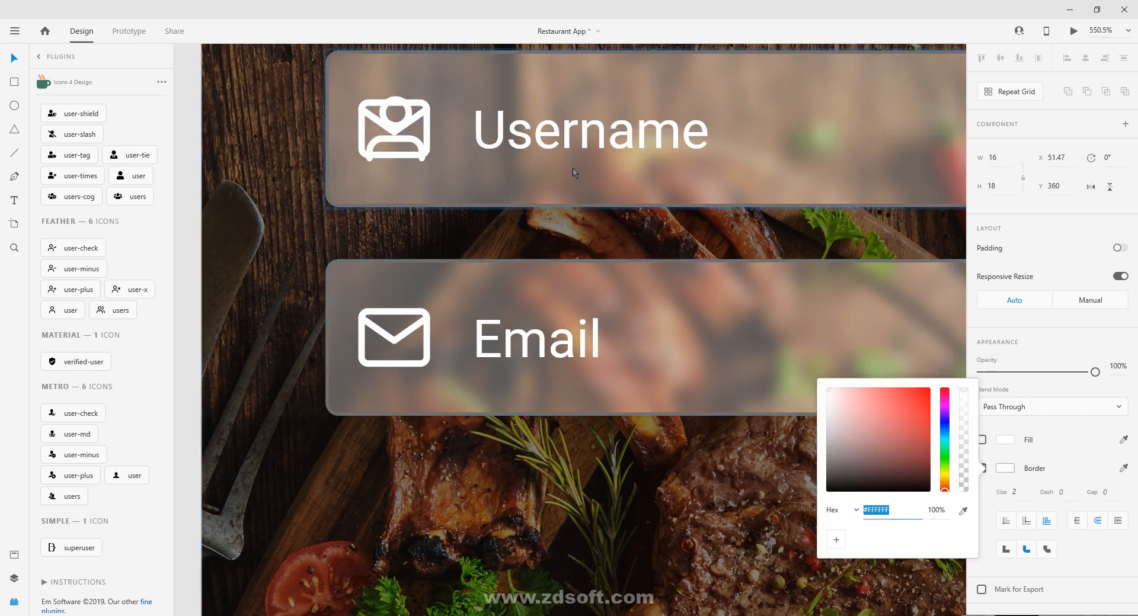
{"action": "left_click", "coordinate": [427, 108]}
{"action": "key", "text": "Delete"}
{"action": "key", "text": "space"}
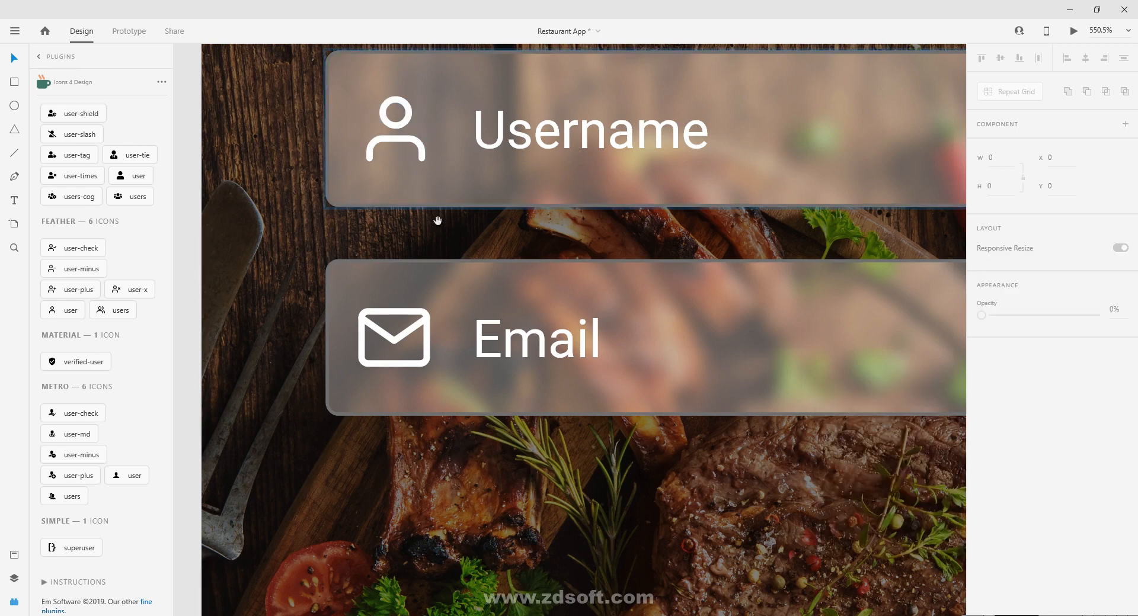
Duplicate the Email field group directly below itself as a third input field at Y 473
{"action": "left_click_drag", "start_coordinate": [474, 252], "coordinate": [446, 180]}
{"action": "scroll", "coordinate": [446, 180], "scroll_direction": "down", "scroll_amount": 8}
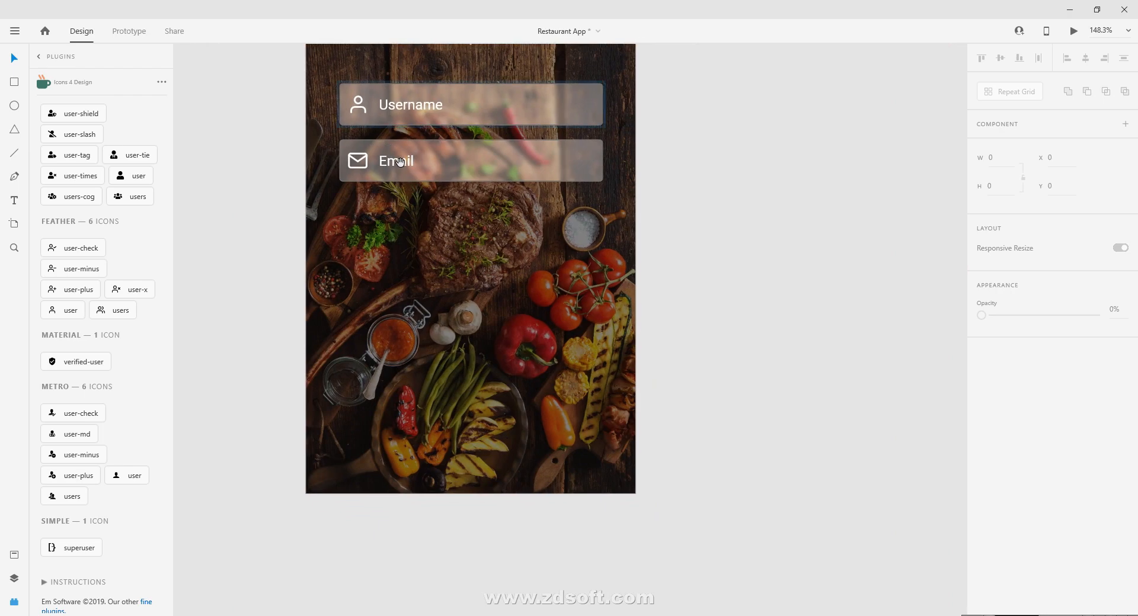
{"action": "key", "text": "space"}
{"action": "left_click_drag", "start_coordinate": [406, 160], "coordinate": [416, 194]}
{"action": "left_click", "coordinate": [396, 144]}
Change the label of the third input field to "Password"
{"action": "double_click", "coordinate": [384, 190]}
{"action": "double_click", "coordinate": [385, 191]}
{"action": "type", "text": "Password"}
{"action": "key", "text": "Escape"}
Search the icon plugin for "lock" and insert the Feather lock icon into the Password field group
{"action": "scroll", "coordinate": [70, 123], "scroll_direction": "up", "scroll_amount": 8}
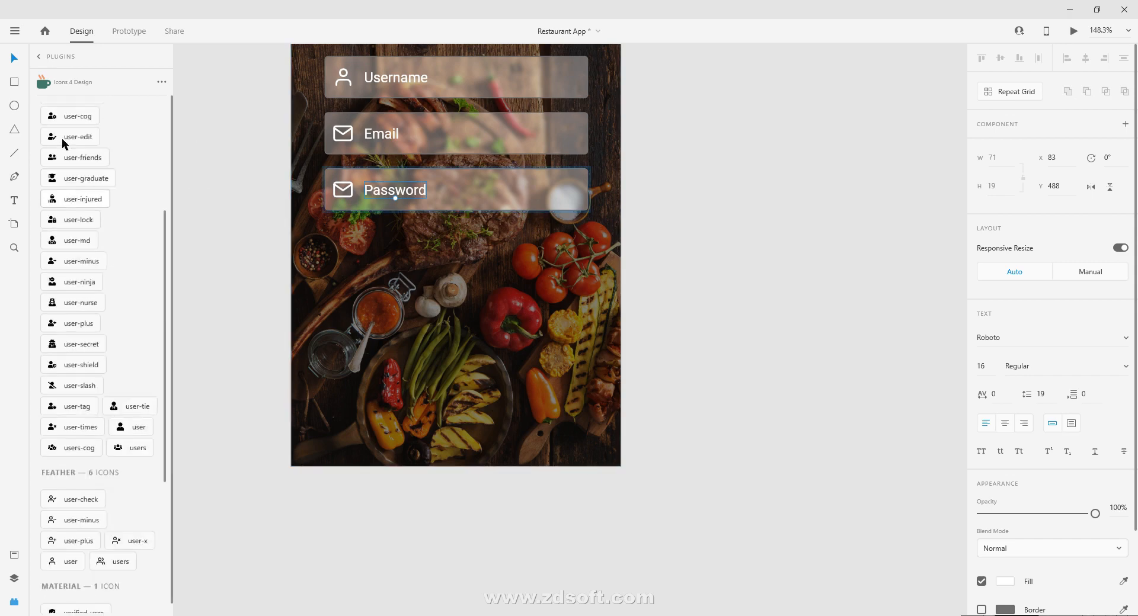
{"action": "left_click", "coordinate": [87, 126]}
{"action": "left_click", "coordinate": [87, 126]}
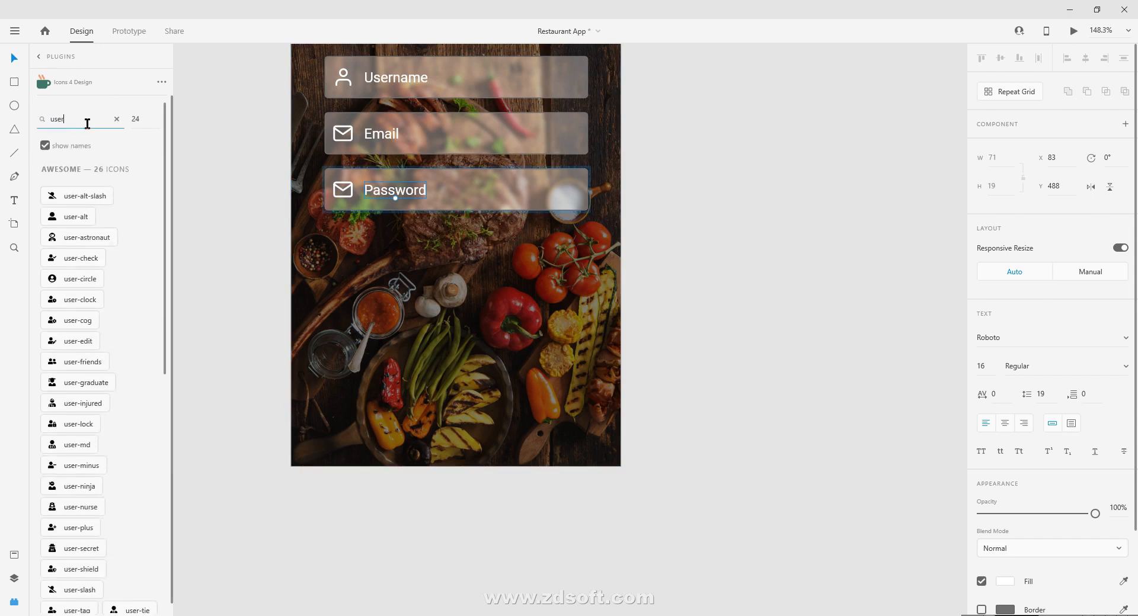
{"action": "left_click_drag", "start_coordinate": [87, 124], "coordinate": [54, 127]}
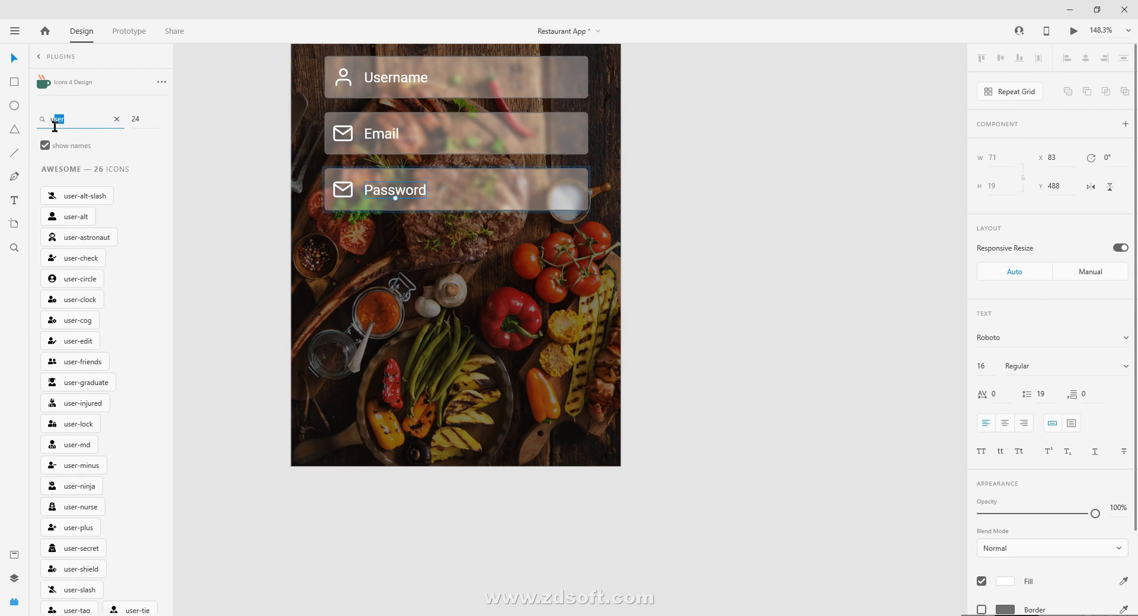
{"action": "key", "text": "BackSpace"}
{"action": "type", "text": "pas"}
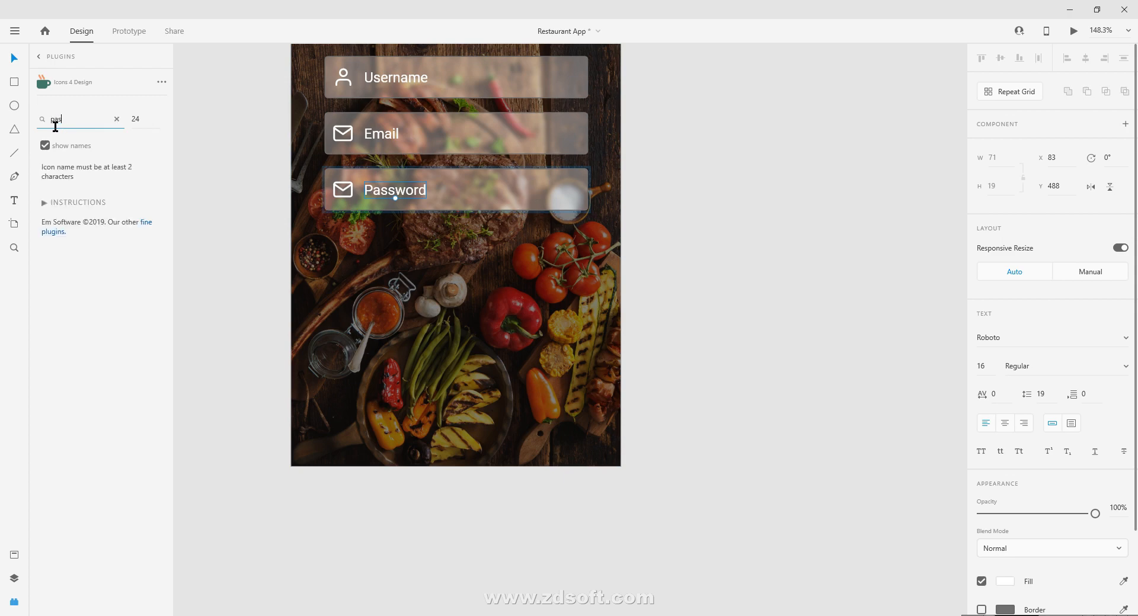
{"action": "key", "text": "BackSpace"}
{"action": "key", "text": "BackSpace"}
{"action": "key", "text": "BackSpace"}
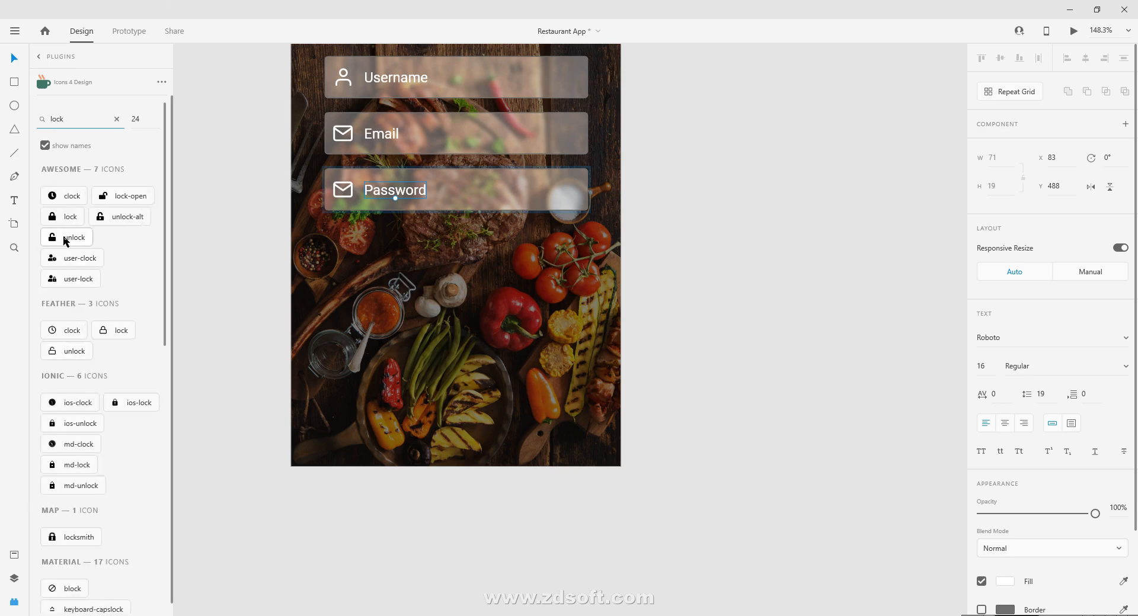
{"action": "left_click", "coordinate": [119, 330]}
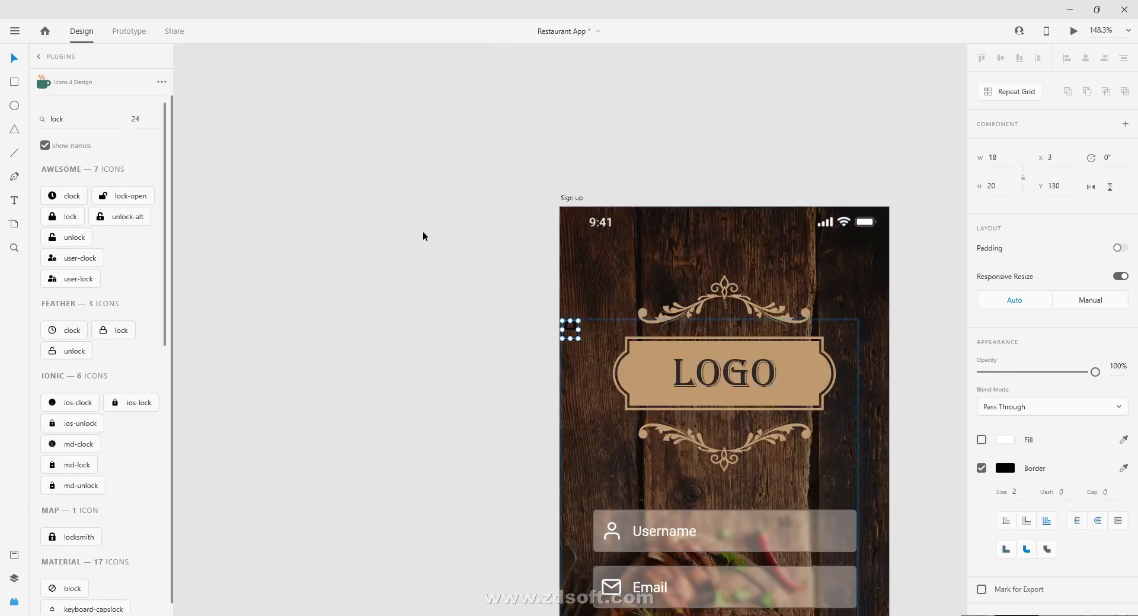
Move the lock icon over the Password field's mail icon, at X 50, Y 486
{"action": "left_click_drag", "start_coordinate": [635, 407], "coordinate": [530, 233]}
{"action": "left_click_drag", "start_coordinate": [467, 158], "coordinate": [508, 472]}
{"action": "scroll", "coordinate": [507, 473], "scroll_direction": "up", "scroll_amount": 6}
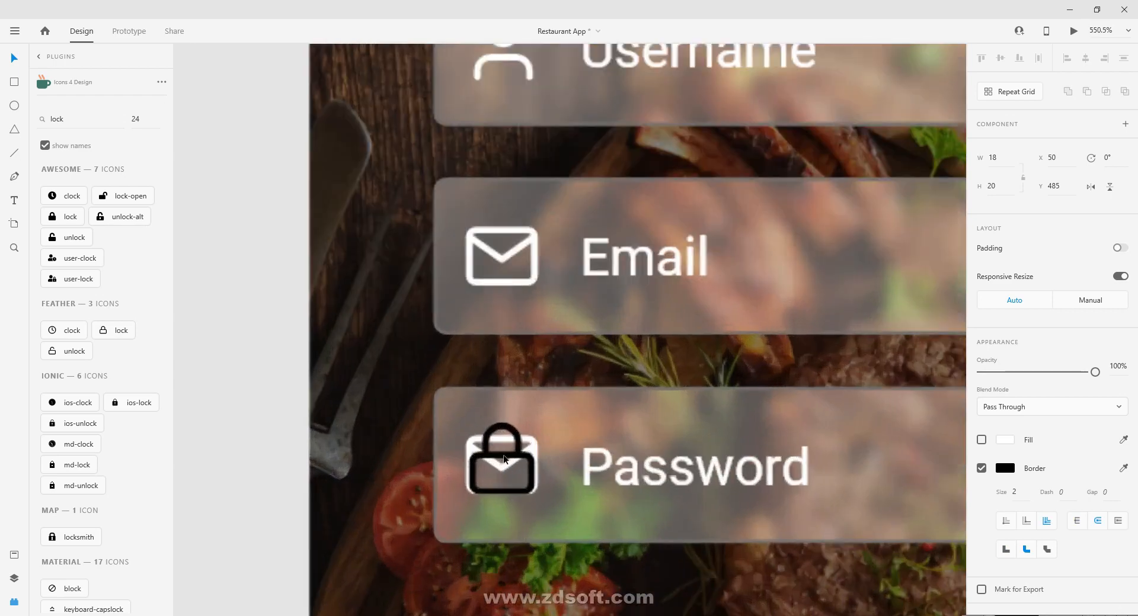
{"action": "key", "text": "Down"}
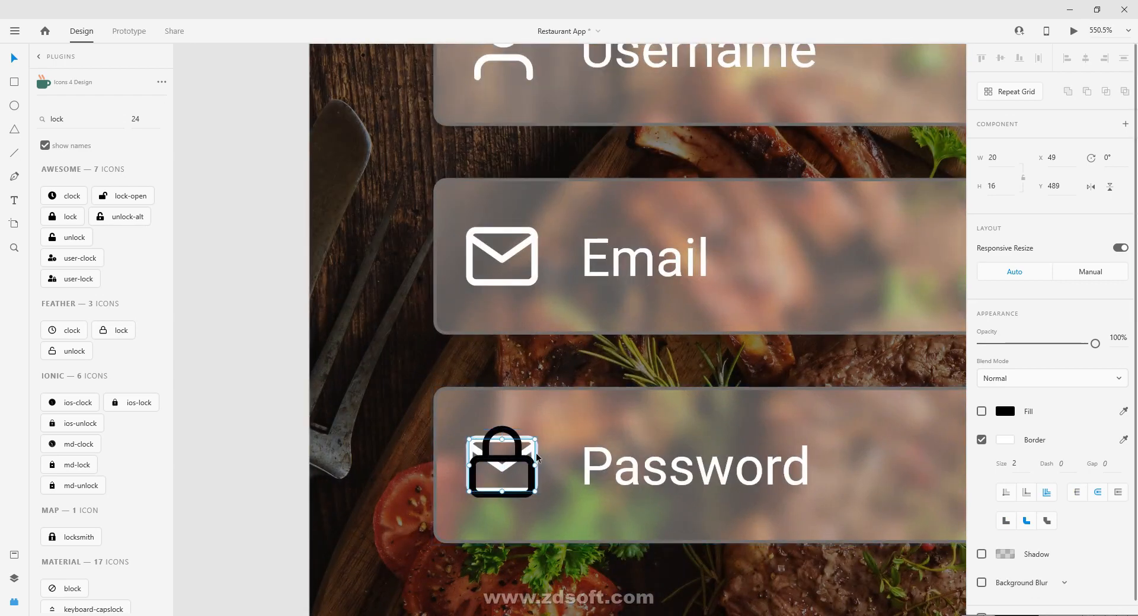
Delete the mail icon behind the lock icon in the Password field
{"action": "key", "text": "Escape"}
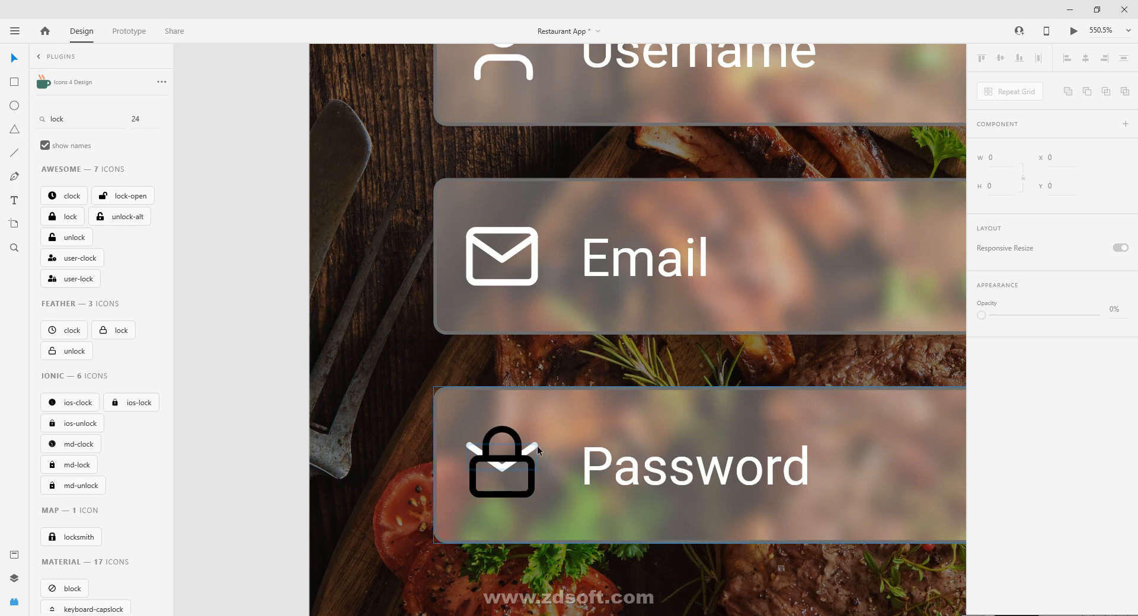
{"action": "left_click", "coordinate": [536, 447]}
{"action": "key", "text": "Delete"}
Change the lock icon's border colour to white
{"action": "left_click", "coordinate": [485, 460]}
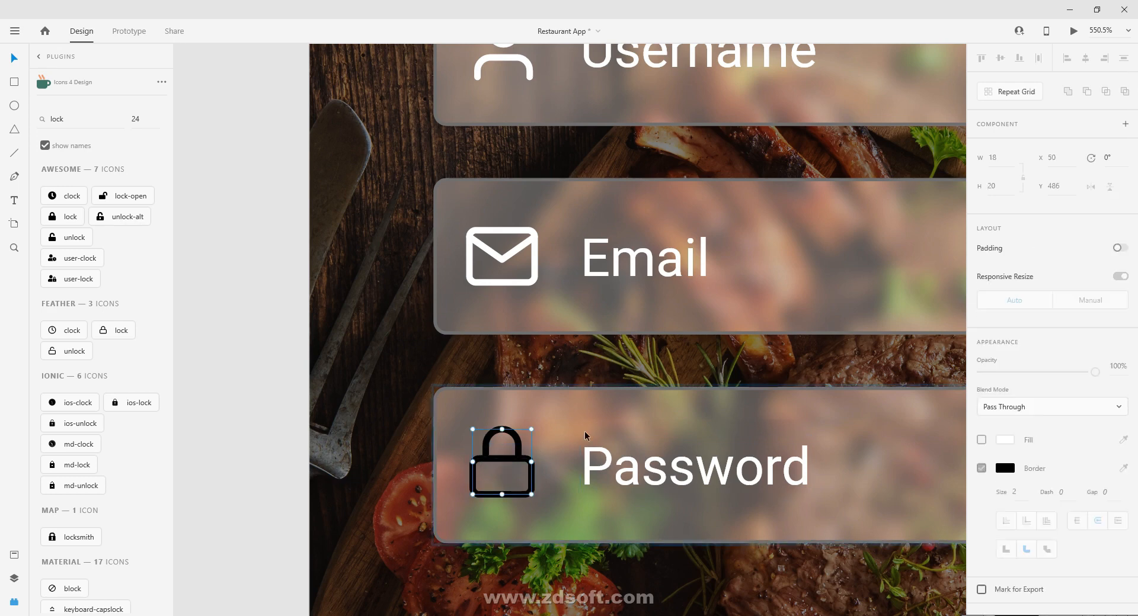
{"action": "left_click", "coordinate": [1004, 469]}
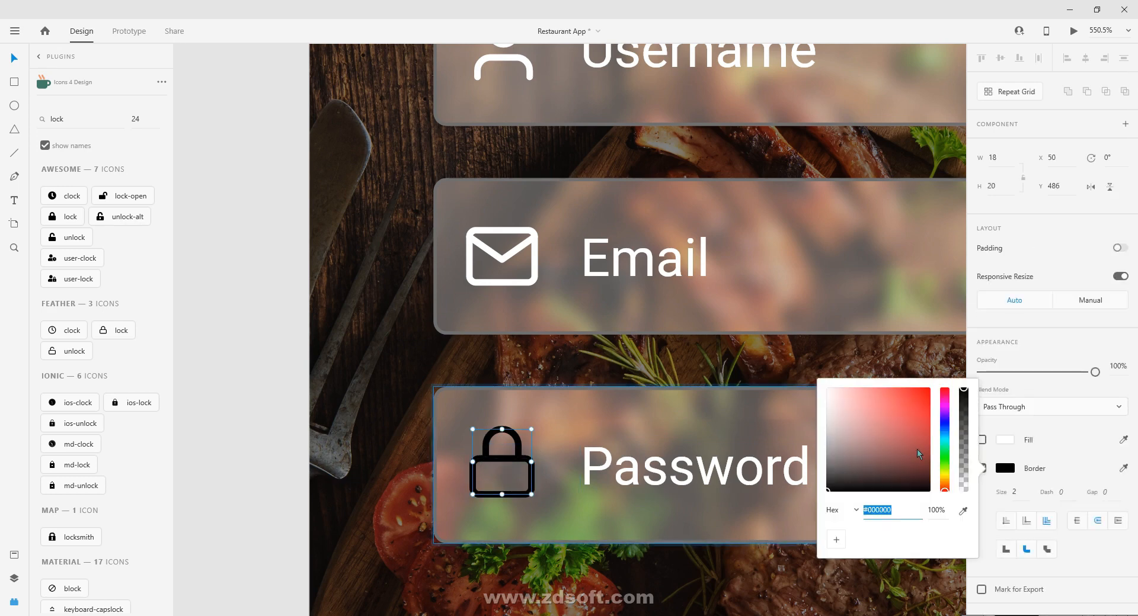
{"action": "left_click_drag", "start_coordinate": [917, 450], "coordinate": [694, 259]}
{"action": "left_click", "coordinate": [404, 277]}
Duplicate the Password field group directly below itself as a fourth input field at X 38, Y 537
{"action": "scroll", "coordinate": [404, 277], "scroll_direction": "down", "scroll_amount": 4}
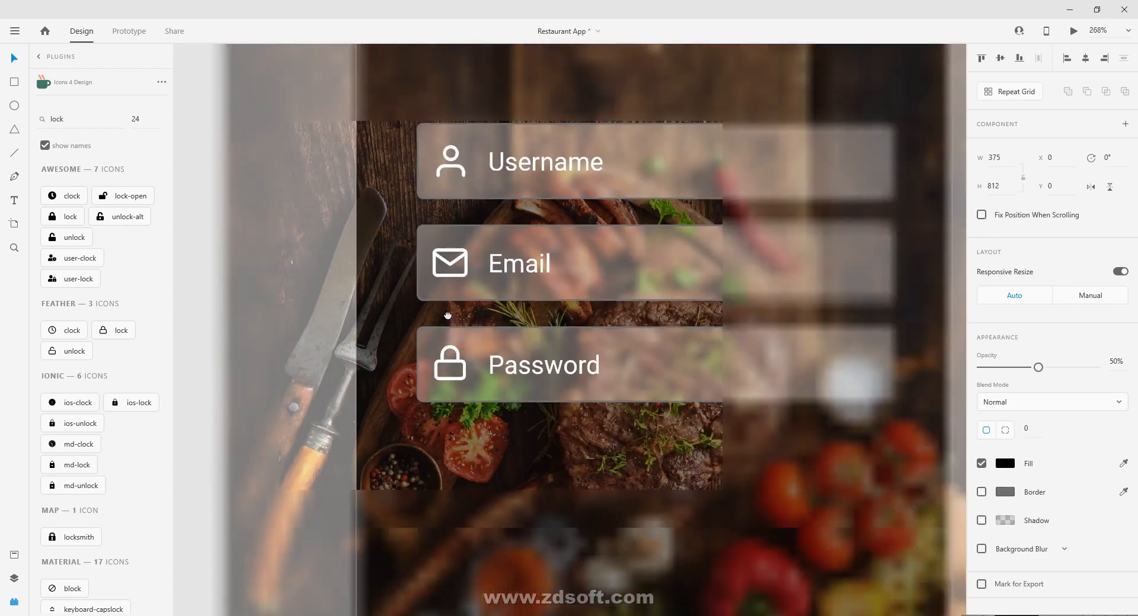
{"action": "left_click_drag", "start_coordinate": [466, 368], "coordinate": [341, 221]}
{"action": "scroll", "coordinate": [338, 213], "scroll_direction": "down", "scroll_amount": 4}
{"action": "scroll", "coordinate": [371, 291], "scroll_direction": "up", "scroll_amount": 5}
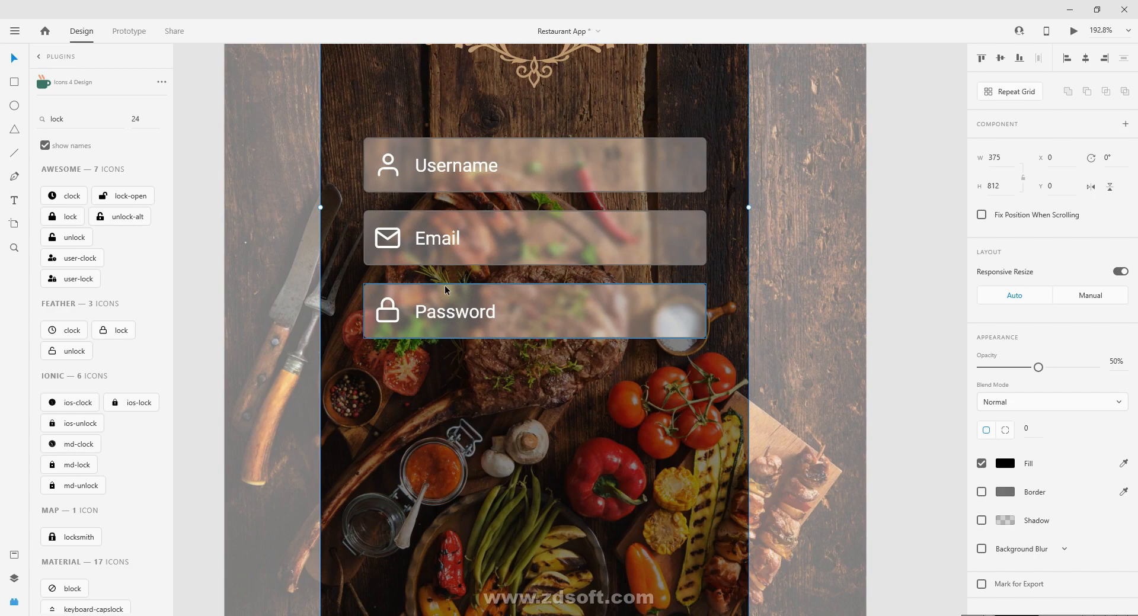
{"action": "left_click", "coordinate": [477, 292]}
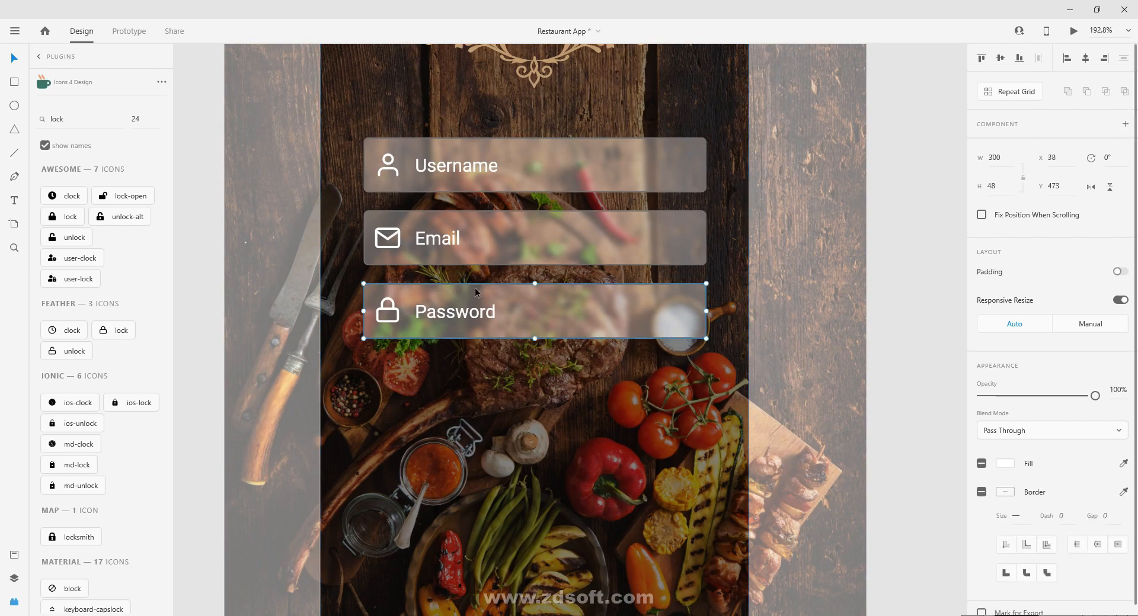
{"action": "left_click_drag", "start_coordinate": [466, 309], "coordinate": [457, 393], "text": "alt"}
Replace the fourth input field's label text with "Date of birth (Optional)"
{"action": "scroll", "coordinate": [456, 393], "scroll_direction": "up", "scroll_amount": 5}
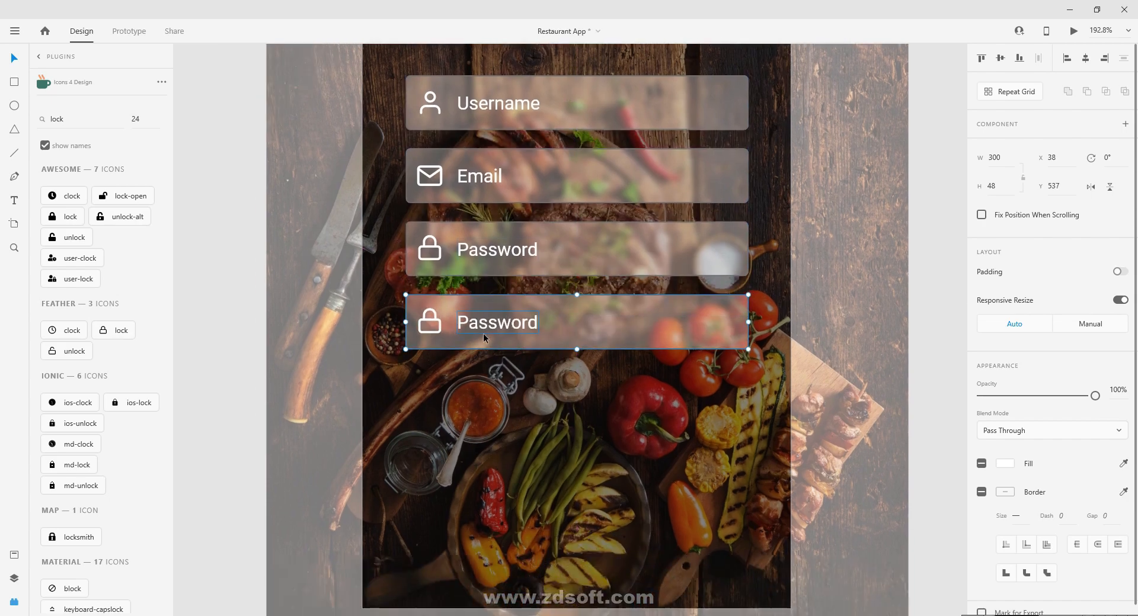
{"action": "left_click_drag", "start_coordinate": [480, 322], "coordinate": [485, 346]}
{"action": "double_click", "coordinate": [485, 352]}
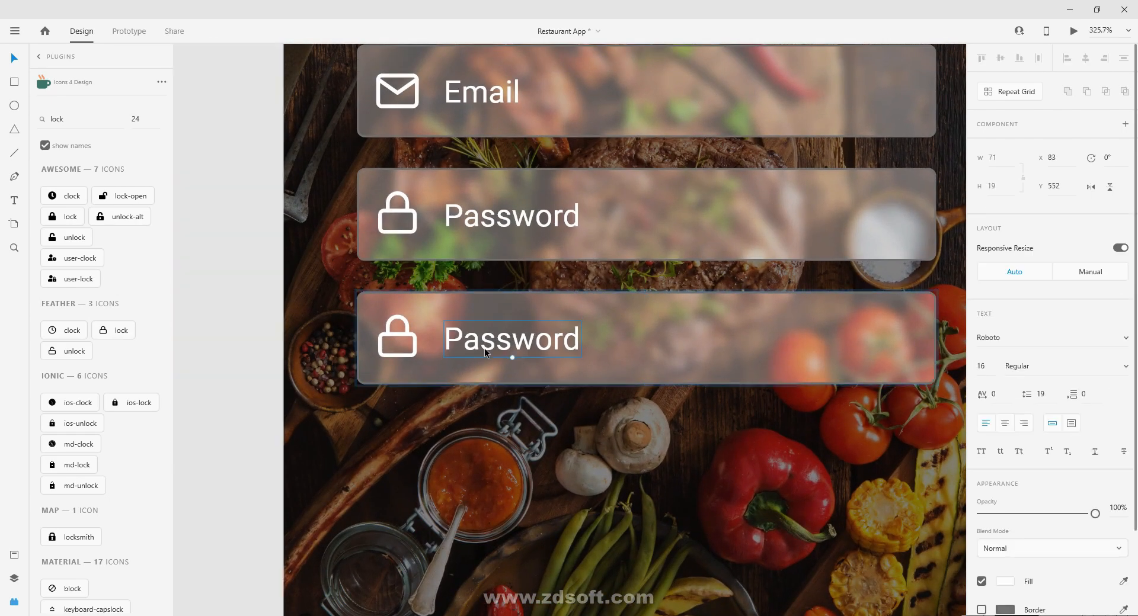
{"action": "double_click", "coordinate": [484, 349]}
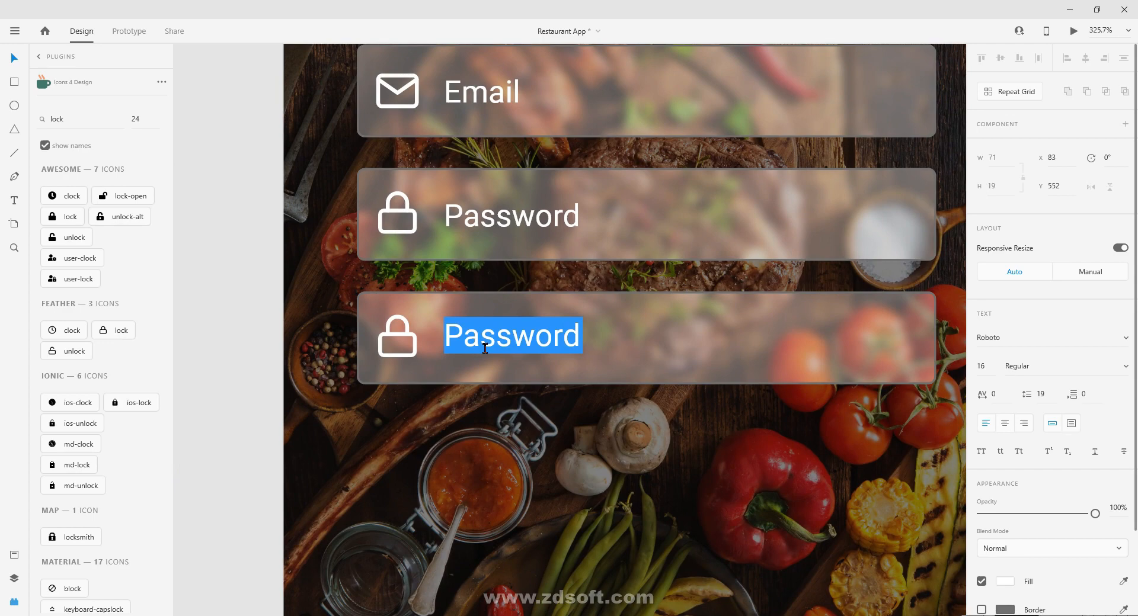
{"action": "type", "text": "Da"}
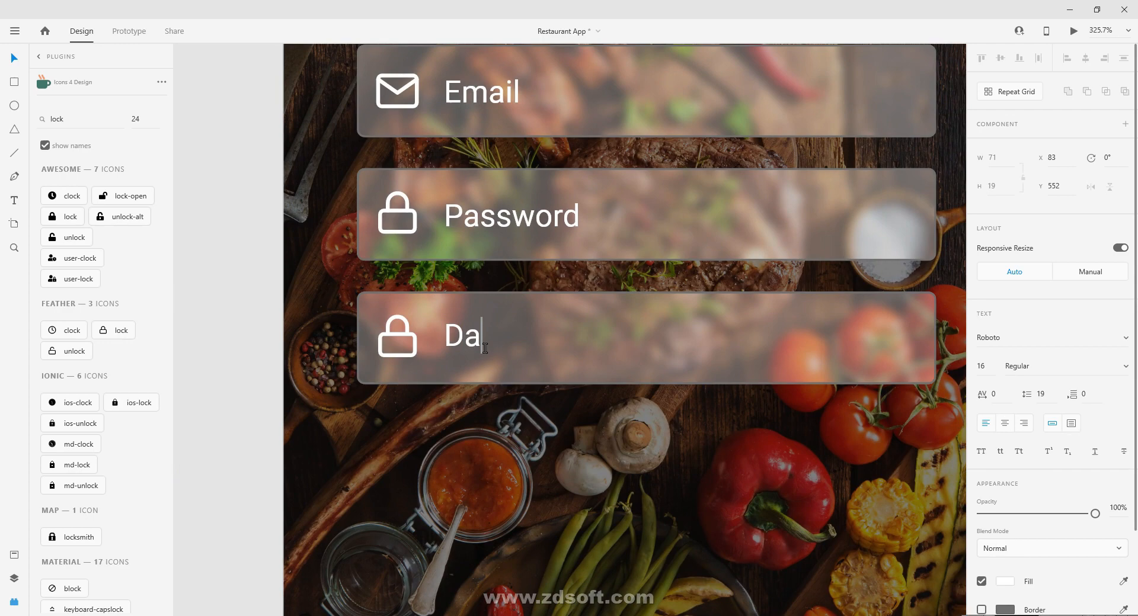
{"action": "type", "text": "te of birth (Optional"}
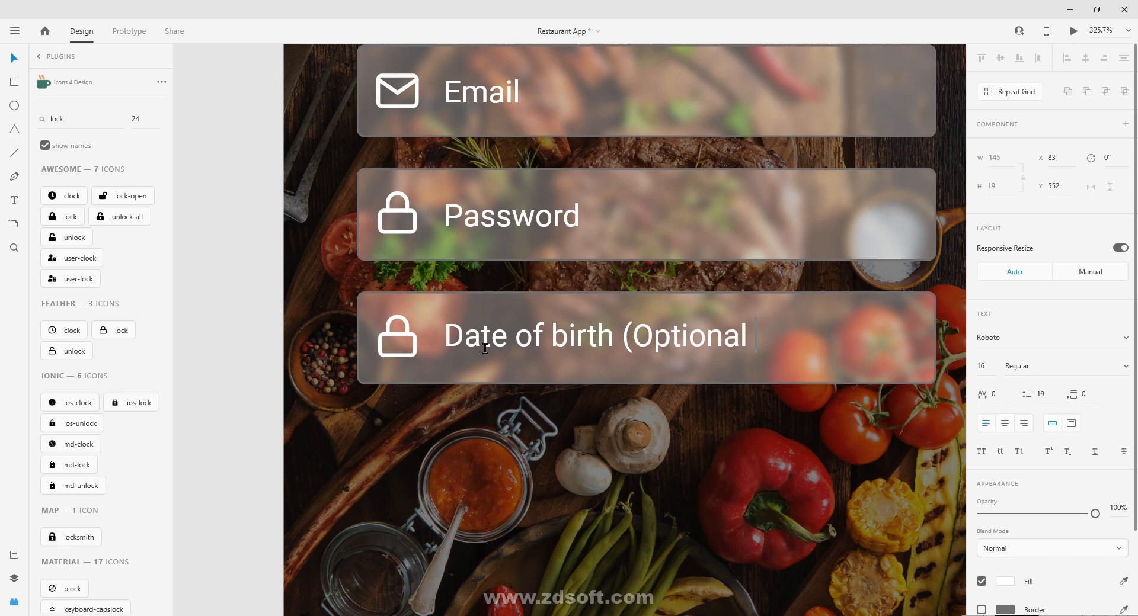
{"action": "type", "text": ")"}
{"action": "key", "text": "Escape"}
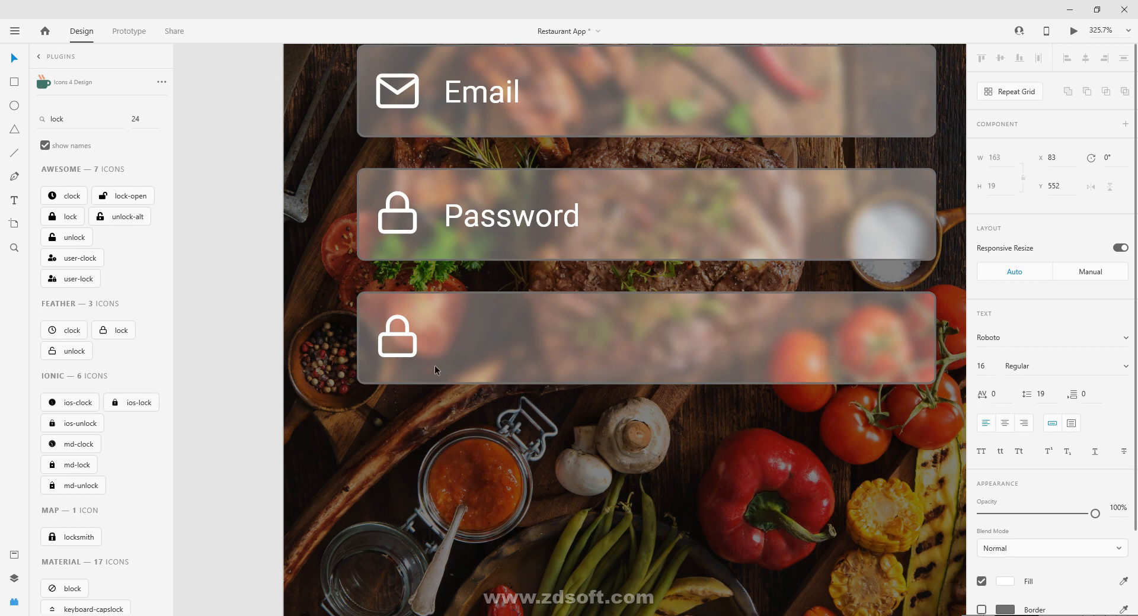
Try searching the icon plugin for "calinder" with the Date of birth field's lock icon selected
{"action": "double_click", "coordinate": [413, 337]}
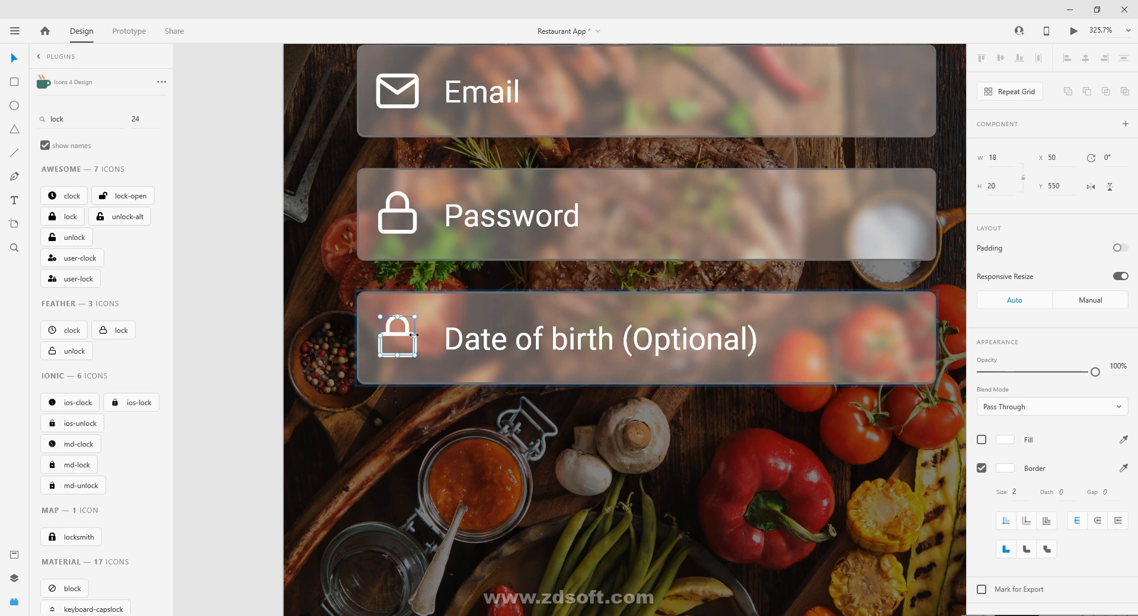
{"action": "double_click", "coordinate": [79, 123]}
{"action": "type", "text": "calender"}
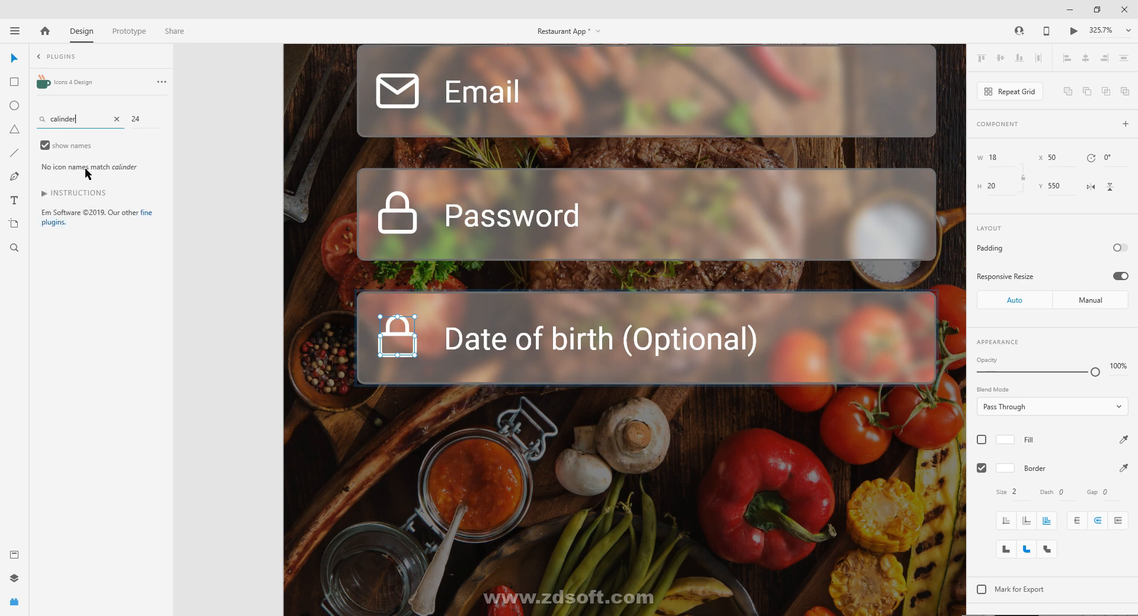
{"action": "key", "text": "BackSpace"}
{"action": "key", "text": "BackSpace"}
{"action": "key", "text": "BackSpace"}
{"action": "key", "text": "BackSpace"}
{"action": "key", "text": "BackSpace"}
{"action": "key", "text": "BackSpace"}
{"action": "key", "text": "BackSpace"}
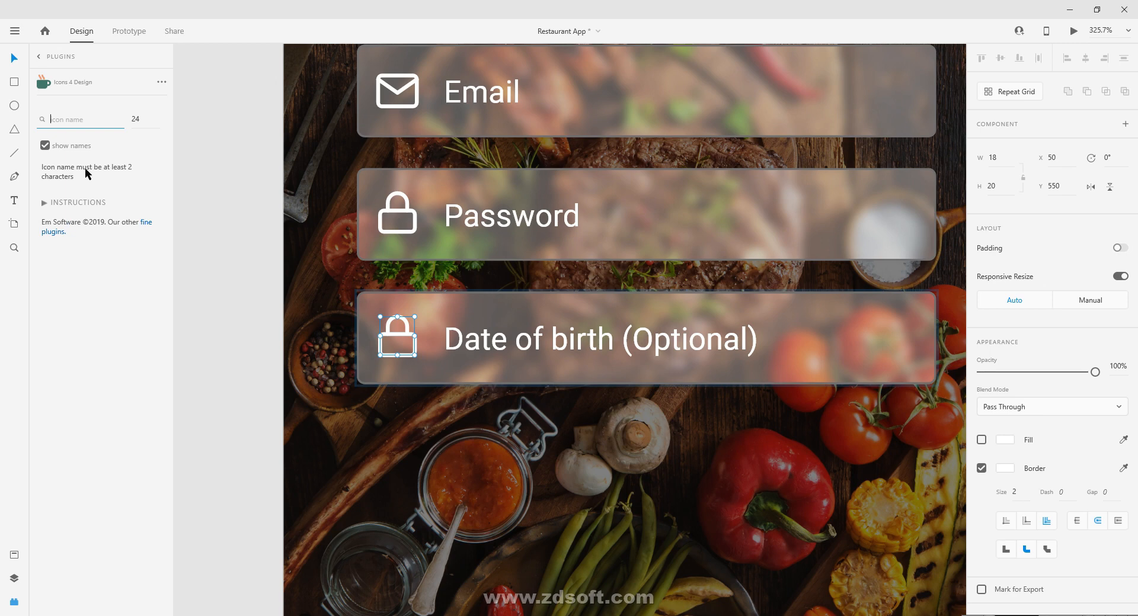
Search the icon plugin for "date" and place the Material date-range icon over the lock icon at X 49.8, Y 550
{"action": "type", "text": "c"}
{"action": "type", "text": "al"}
{"action": "key", "text": "BackSpace"}
{"action": "key", "text": "BackSpace"}
{"action": "type", "text": "da"}
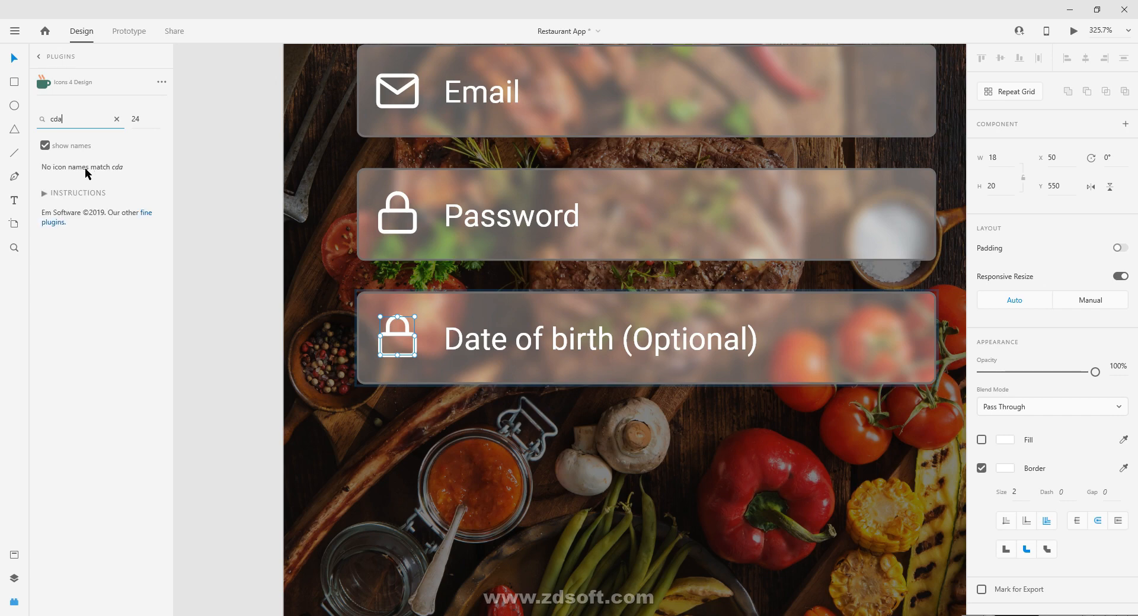
{"action": "type", "text": "da"}
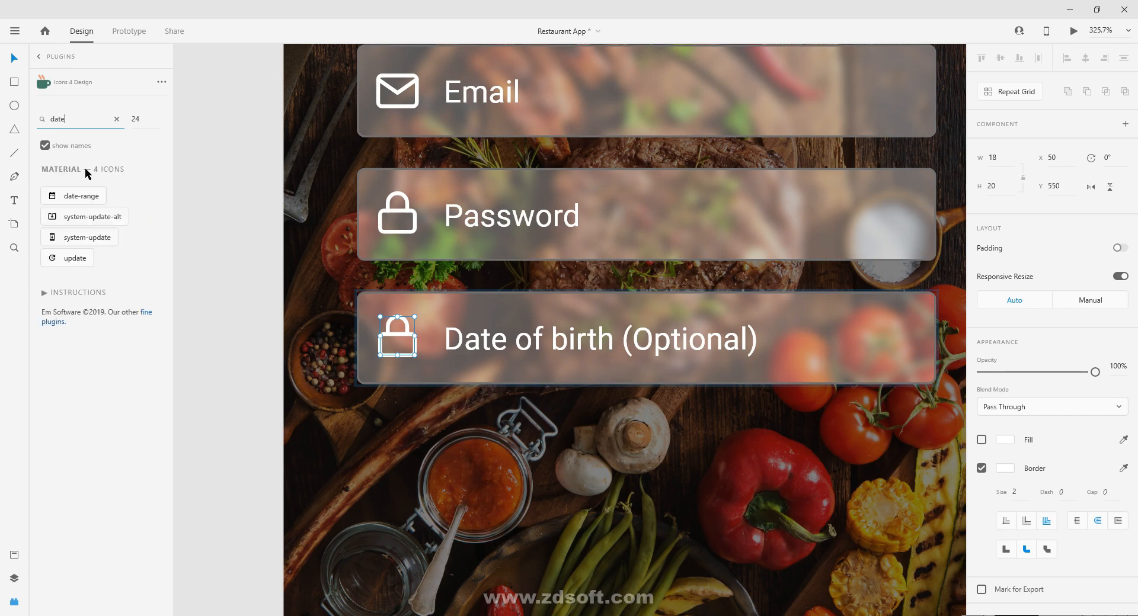
{"action": "left_click", "coordinate": [85, 200]}
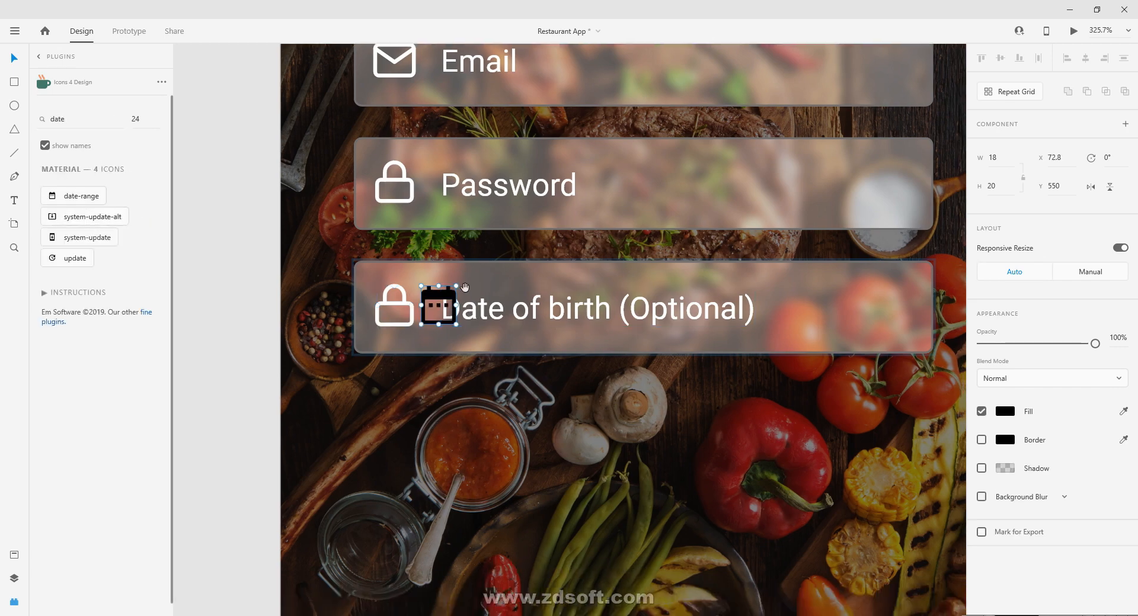
{"action": "scroll", "coordinate": [394, 286], "scroll_direction": "up", "scroll_amount": 4}
{"action": "left_click_drag", "start_coordinate": [405, 247], "coordinate": [305, 247]}
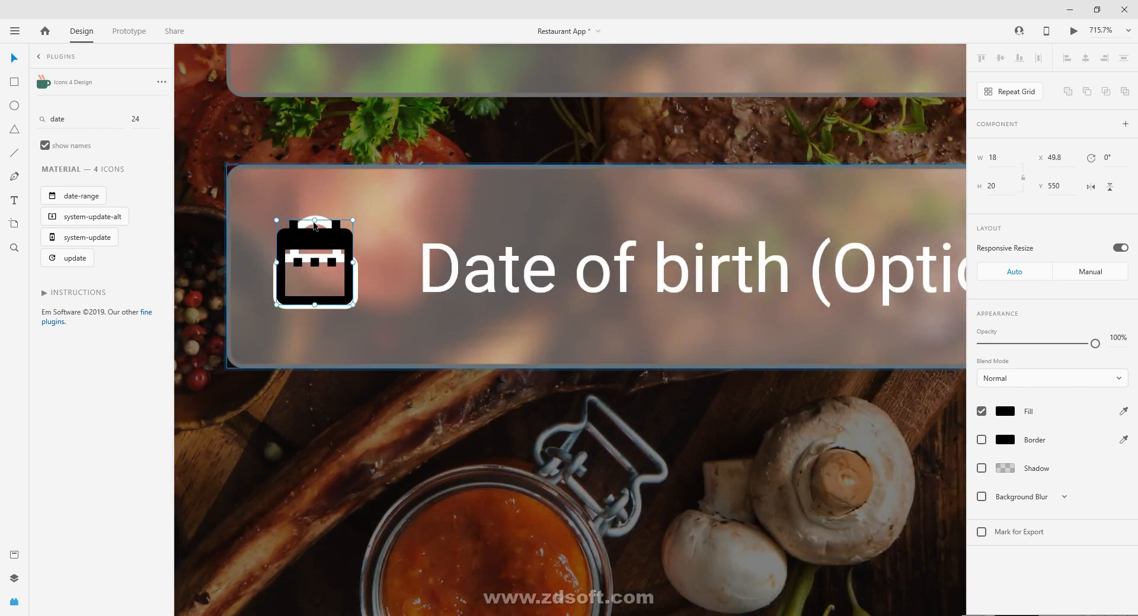
Delete the lock icon's body and shackle from behind the calendar icon in the Date of birth field
{"action": "left_click", "coordinate": [321, 223]}
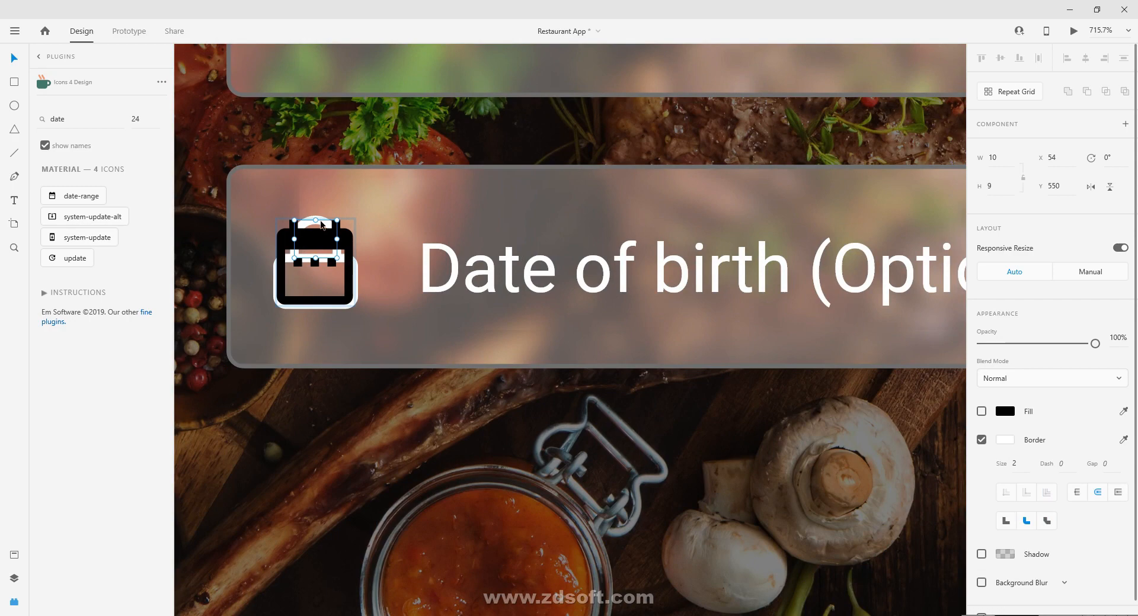
{"action": "left_click", "coordinate": [356, 273]}
{"action": "left_click", "coordinate": [392, 283]}
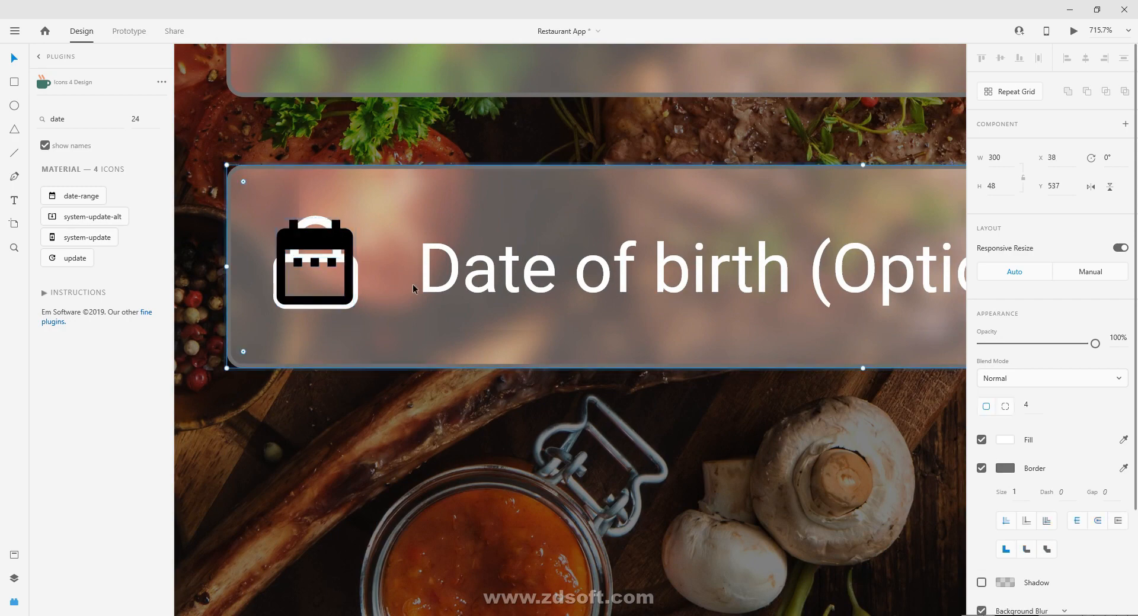
{"action": "left_click", "coordinate": [355, 270]}
{"action": "double_click", "coordinate": [356, 269]}
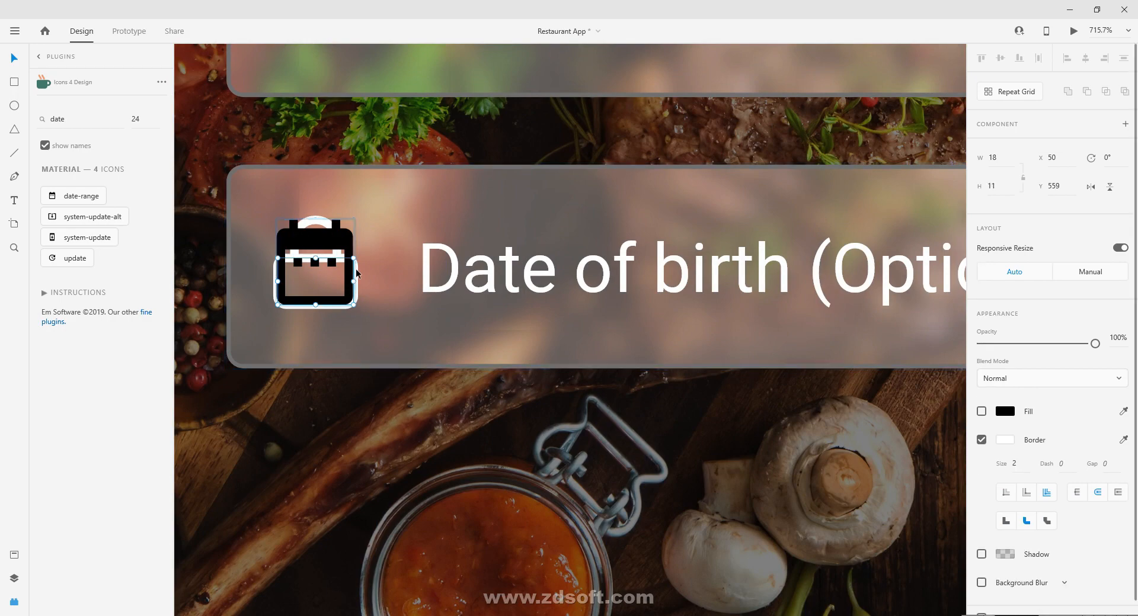
{"action": "key", "text": "Delete"}
{"action": "left_click", "coordinate": [341, 258]}
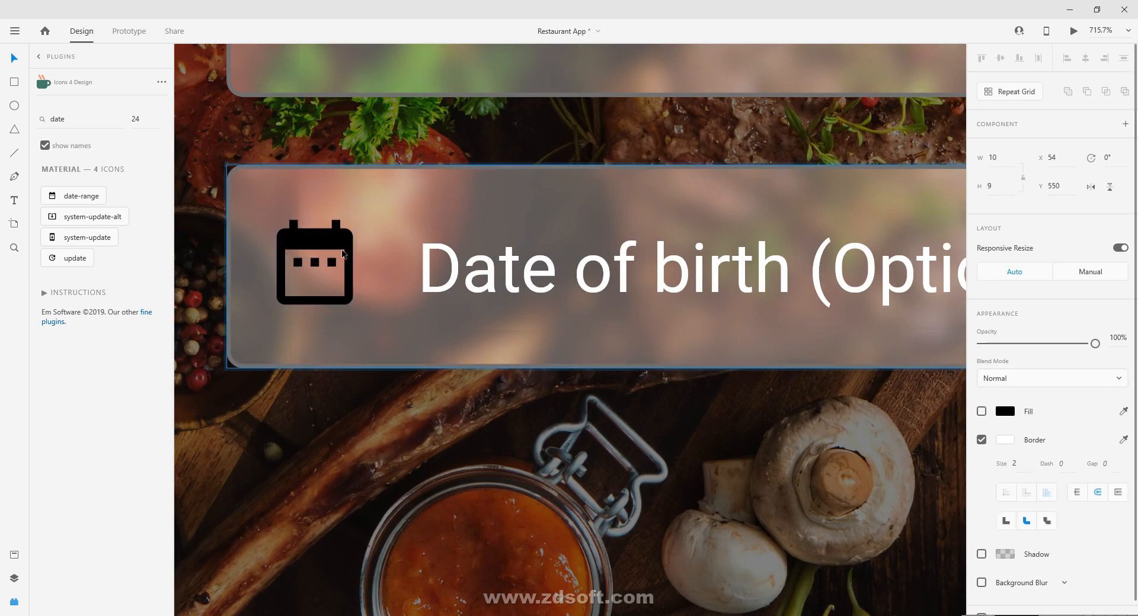
Change the Date of birth field's calendar icon fill to white
{"action": "left_click", "coordinate": [1001, 415]}
{"action": "left_click_drag", "start_coordinate": [846, 386], "coordinate": [571, 89]}
{"action": "left_click", "coordinate": [502, 138]}
{"action": "scroll", "coordinate": [501, 139], "scroll_direction": "down", "scroll_amount": 6}
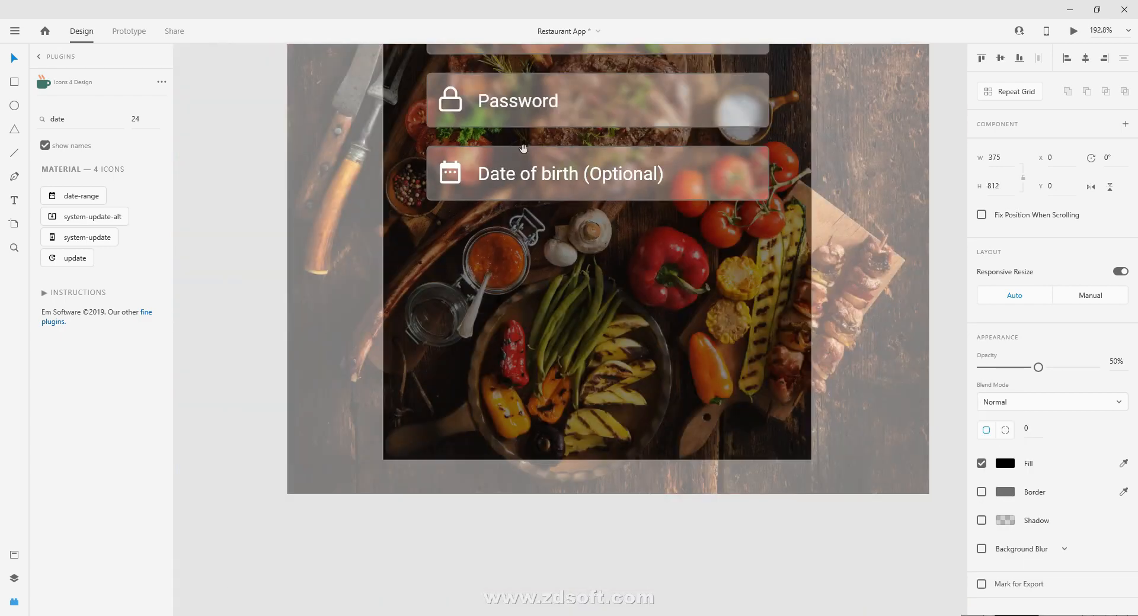
{"action": "scroll", "coordinate": [524, 148], "scroll_direction": "down", "scroll_amount": 4}
{"action": "left_click", "coordinate": [806, 224]}
{"action": "left_click_drag", "start_coordinate": [588, 244], "coordinate": [511, 334]}
{"action": "scroll", "coordinate": [560, 297], "scroll_direction": "up", "scroll_amount": 2}
{"action": "scroll", "coordinate": [343, 325], "scroll_direction": "up", "scroll_amount": 3}
{"action": "left_click_drag", "start_coordinate": [389, 308], "coordinate": [366, 304]}
{"action": "scroll", "coordinate": [393, 246], "scroll_direction": "down", "scroll_amount": 3}
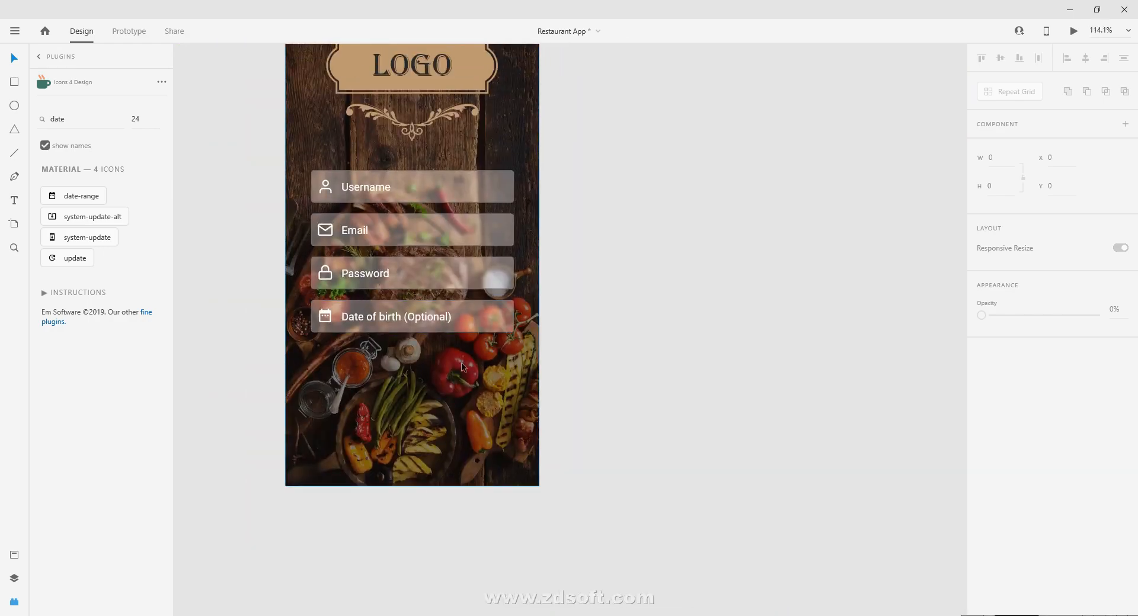
Duplicate the Date of birth field group directly below itself, at X 38, Y 599
{"action": "scroll", "coordinate": [455, 341], "scroll_direction": "up", "scroll_amount": 2}
{"action": "scroll", "coordinate": [440, 359], "scroll_direction": "up", "scroll_amount": 2}
{"action": "left_click_drag", "start_coordinate": [556, 237], "coordinate": [647, 295]}
{"action": "left_click", "coordinate": [641, 197]}
{"action": "scroll", "coordinate": [655, 332], "scroll_direction": "down", "scroll_amount": 4}
{"action": "left_click_drag", "start_coordinate": [644, 339], "coordinate": [622, 381]}
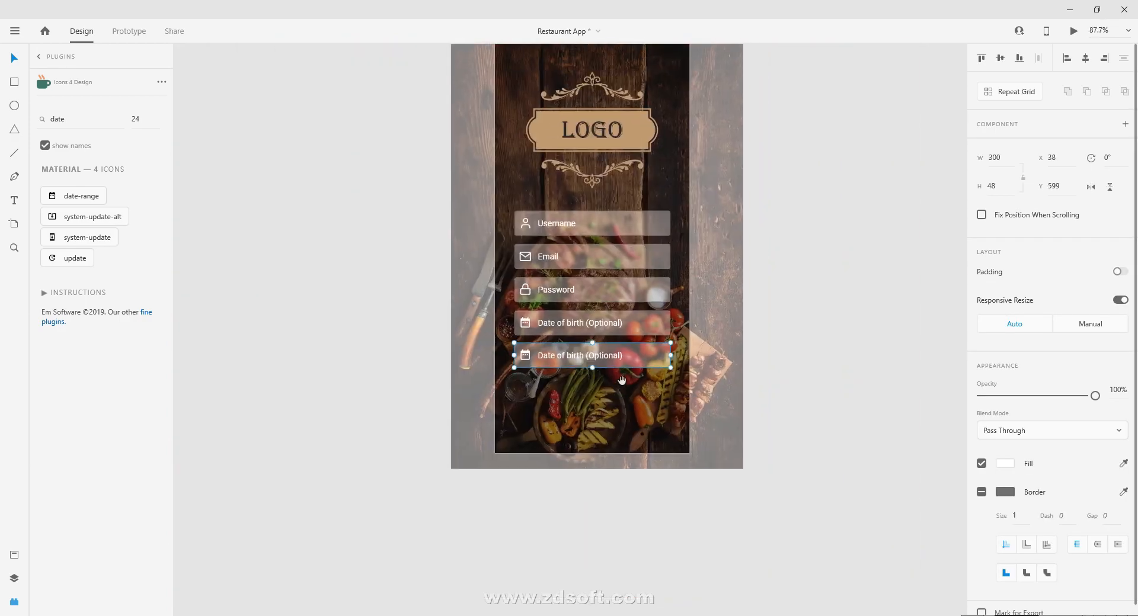
Delete the calendar icon from the duplicated Date of birth field
{"action": "scroll", "coordinate": [608, 385], "scroll_direction": "up", "scroll_amount": 3}
{"action": "double_click", "coordinate": [579, 320]}
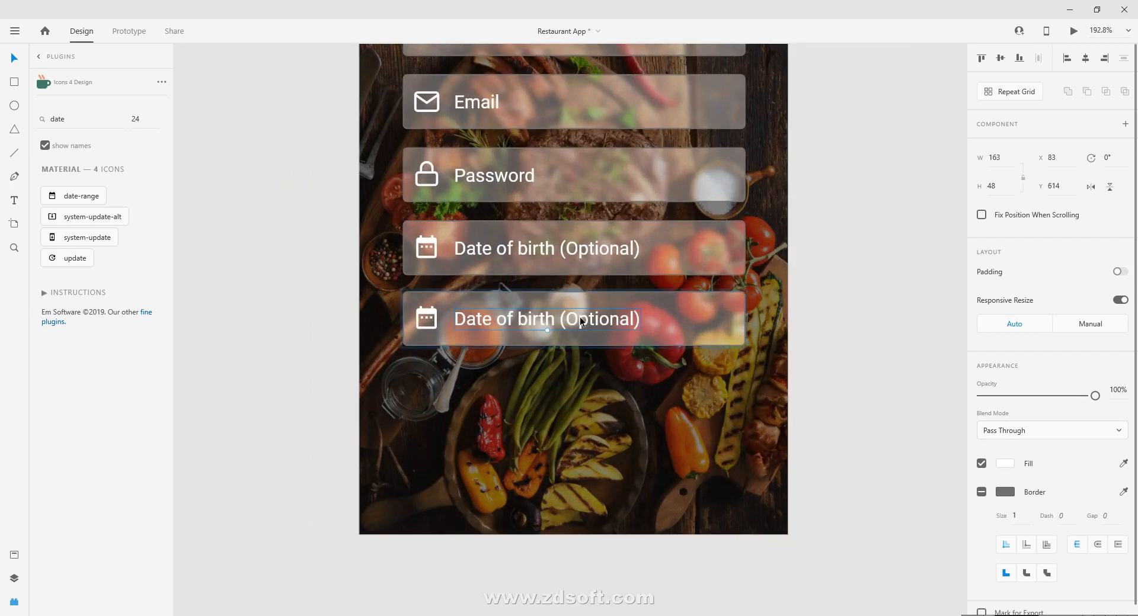
{"action": "left_click", "coordinate": [428, 315]}
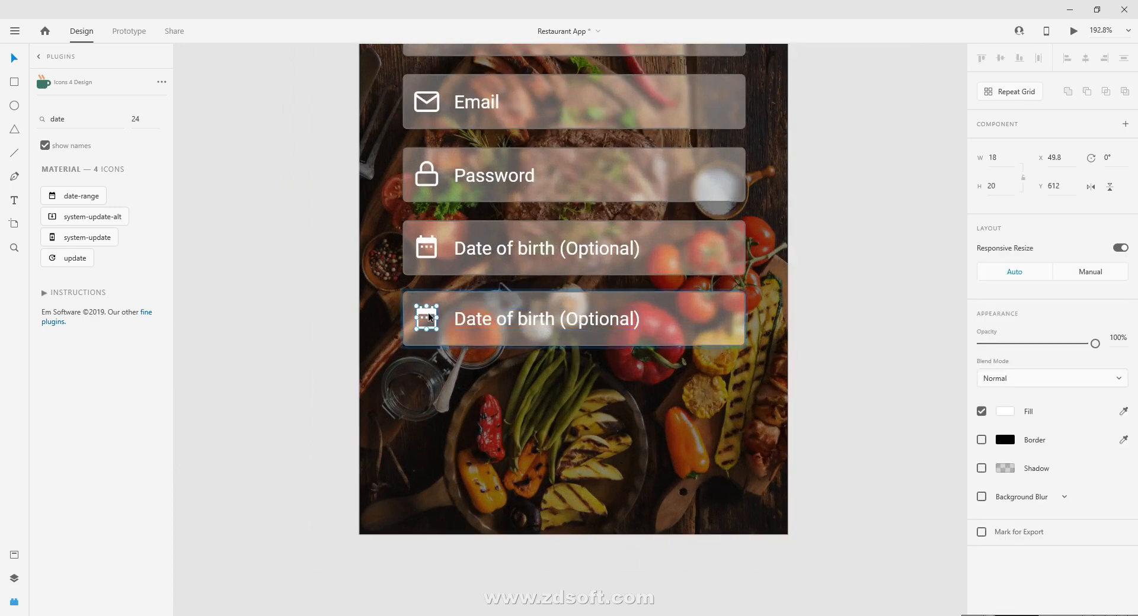
{"action": "key", "text": "Delete"}
Turn off the duplicated field rectangle's background blur and border and give it a bright blue fill near #2E48F1
{"action": "left_click", "coordinate": [634, 301]}
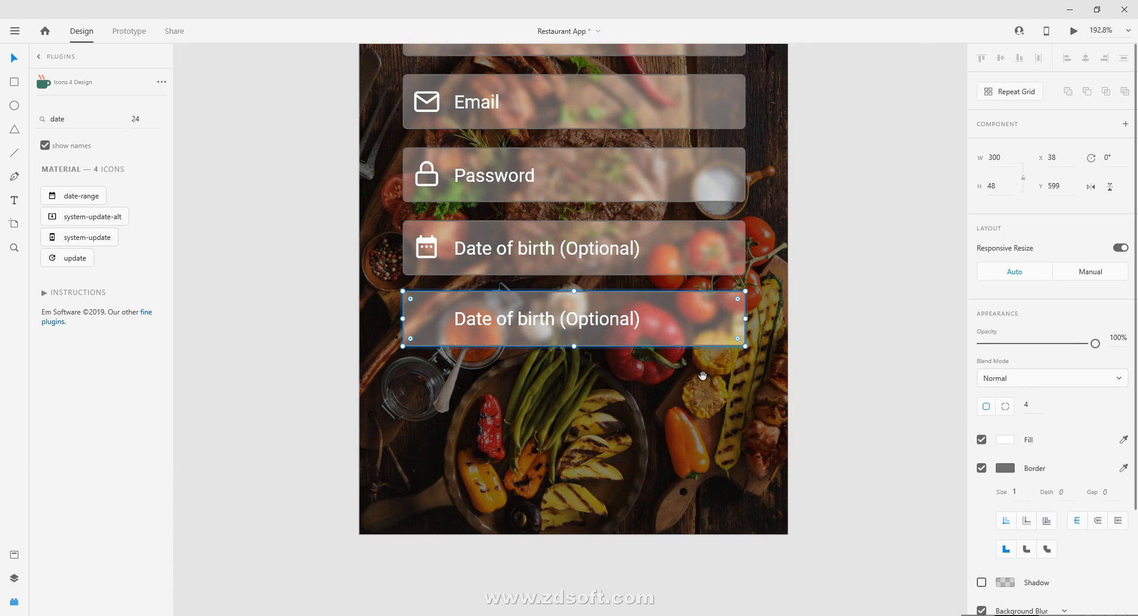
{"action": "left_click_drag", "start_coordinate": [703, 376], "coordinate": [652, 324]}
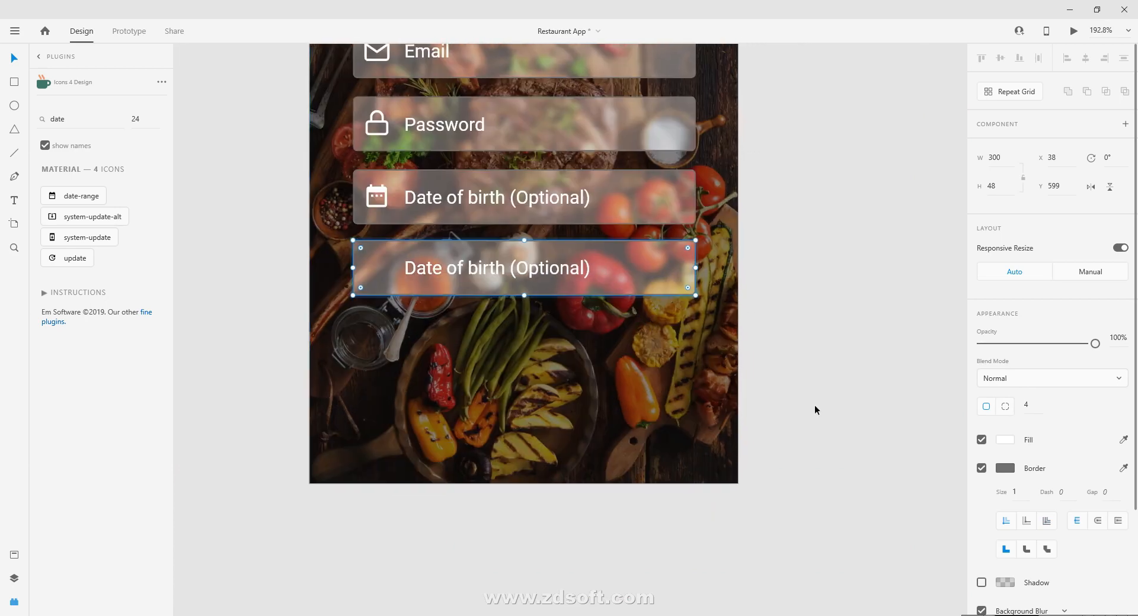
{"action": "left_click", "coordinate": [984, 611]}
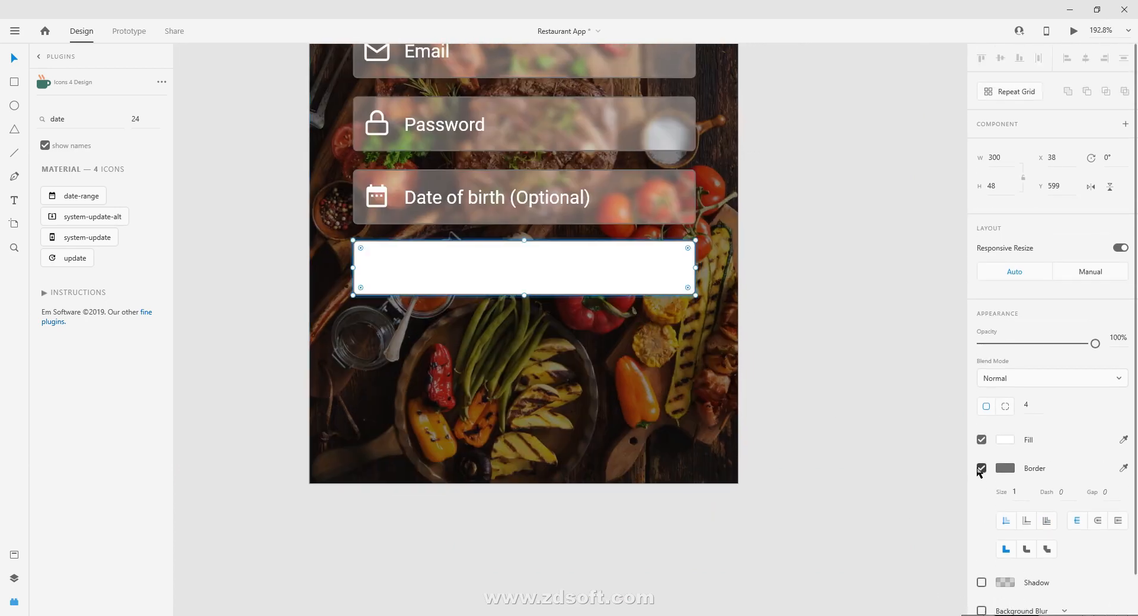
{"action": "left_click", "coordinate": [981, 468]}
{"action": "left_click", "coordinate": [1003, 441]}
{"action": "left_click_drag", "start_coordinate": [949, 436], "coordinate": [912, 378]}
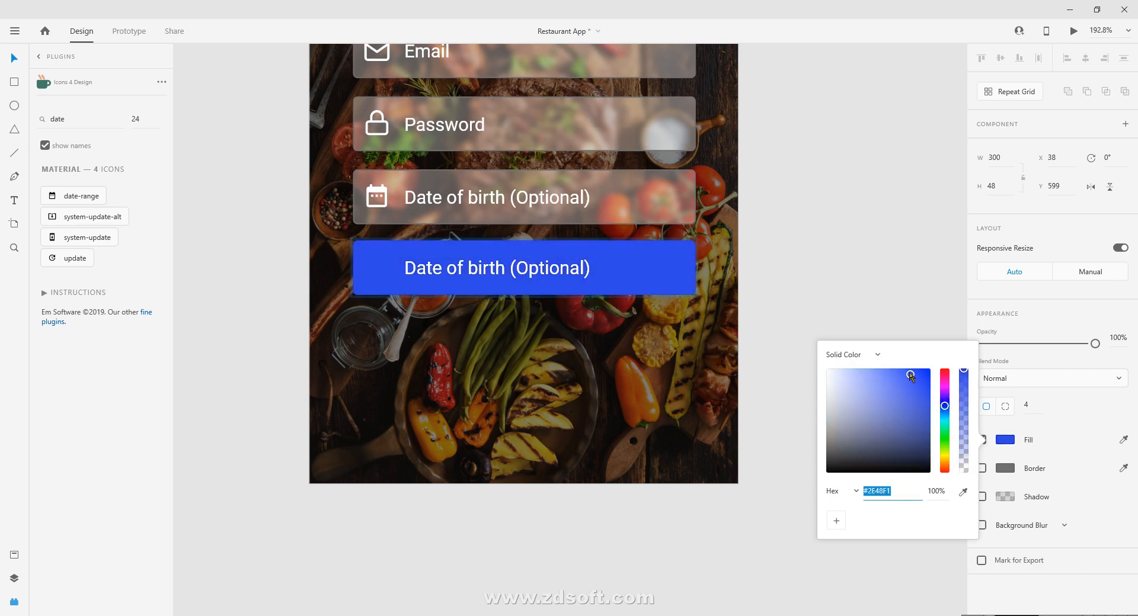
{"action": "scroll", "coordinate": [826, 302], "scroll_direction": "down", "scroll_amount": 6}
{"action": "left_click_drag", "start_coordinate": [806, 293], "coordinate": [757, 376]}
{"action": "left_click", "coordinate": [756, 377]}
Convert the blue button's label to uppercase and centre it within the button at X 87, Y 614
{"action": "scroll", "coordinate": [632, 379], "scroll_direction": "up", "scroll_amount": 3}
{"action": "scroll", "coordinate": [653, 389], "scroll_direction": "up", "scroll_amount": 3}
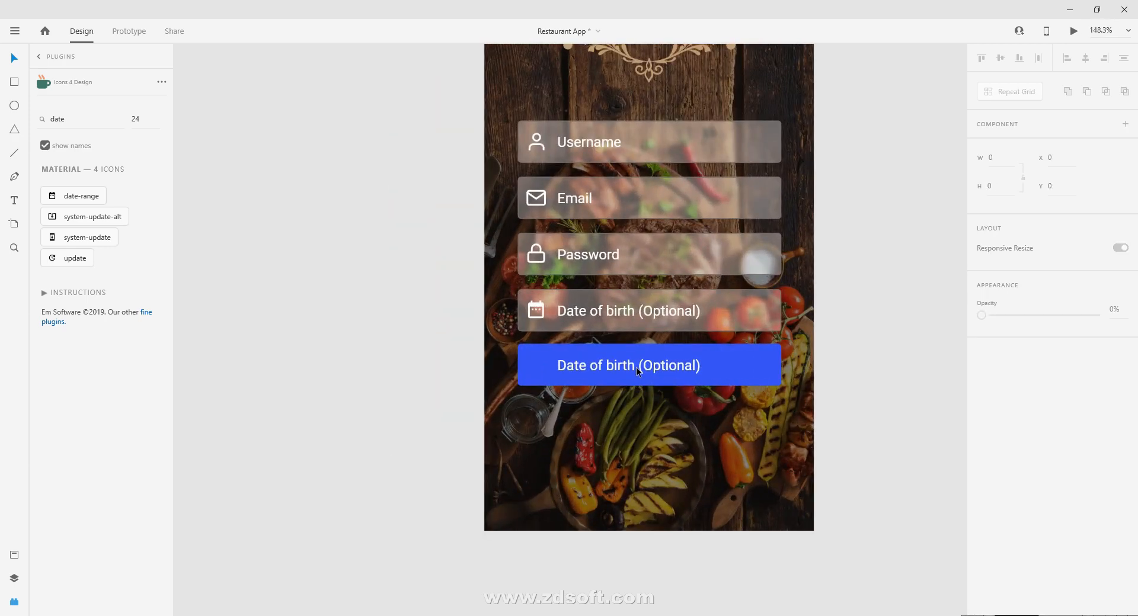
{"action": "left_click", "coordinate": [620, 368]}
{"action": "double_click", "coordinate": [620, 364]}
{"action": "left_click_drag", "start_coordinate": [620, 365], "coordinate": [642, 366]}
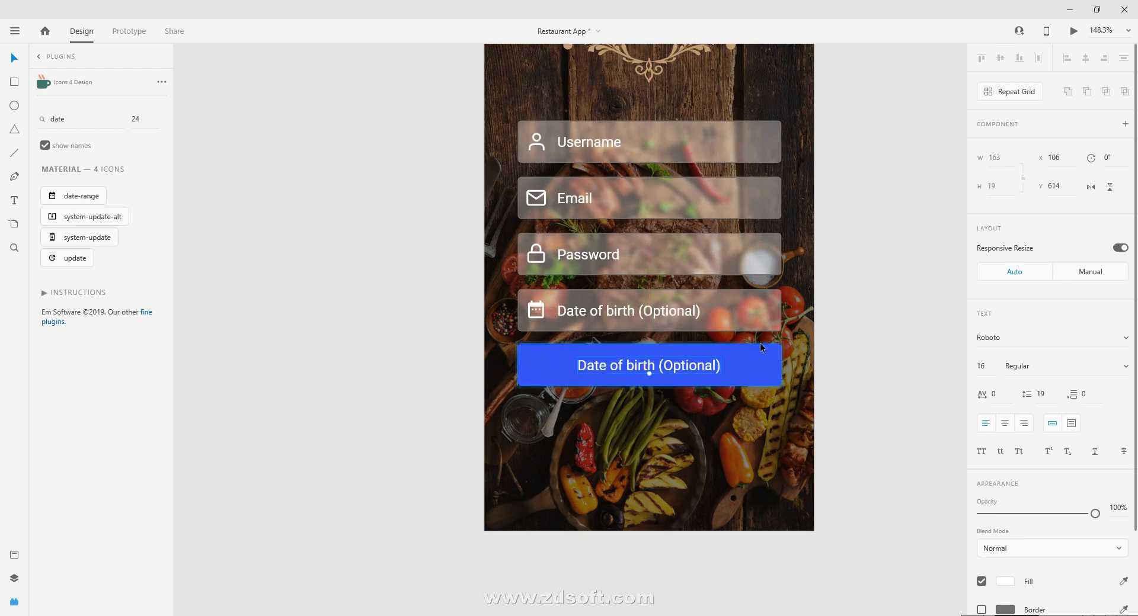
{"action": "left_click", "coordinate": [982, 452]}
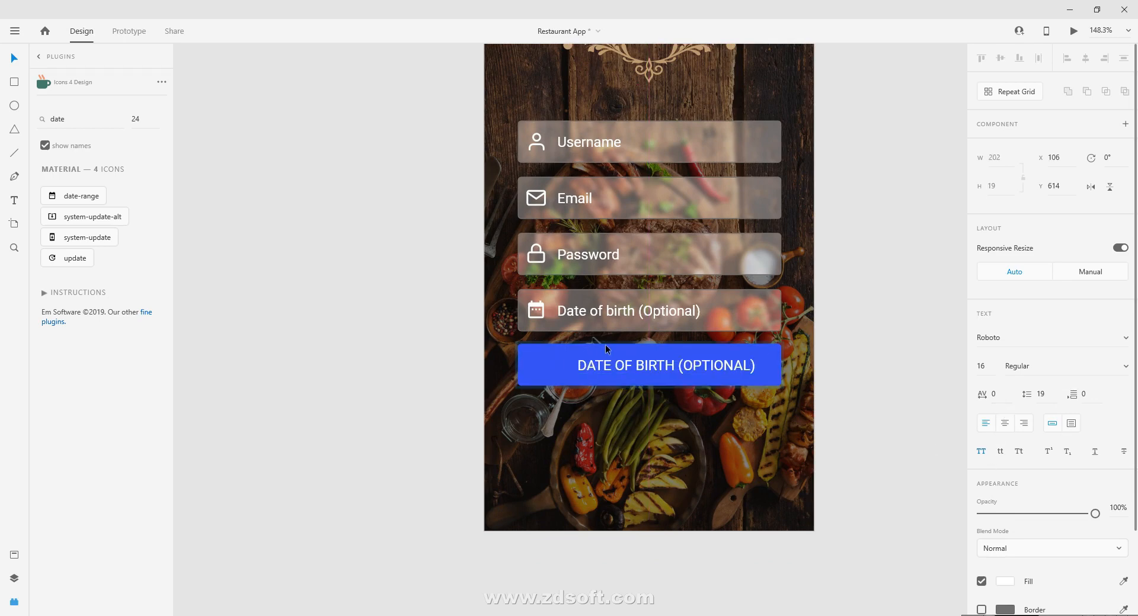
{"action": "left_click_drag", "start_coordinate": [620, 365], "coordinate": [612, 362]}
Centre-align the blue button's label text and replace it with "SIGH UP"
{"action": "double_click", "coordinate": [649, 366]}
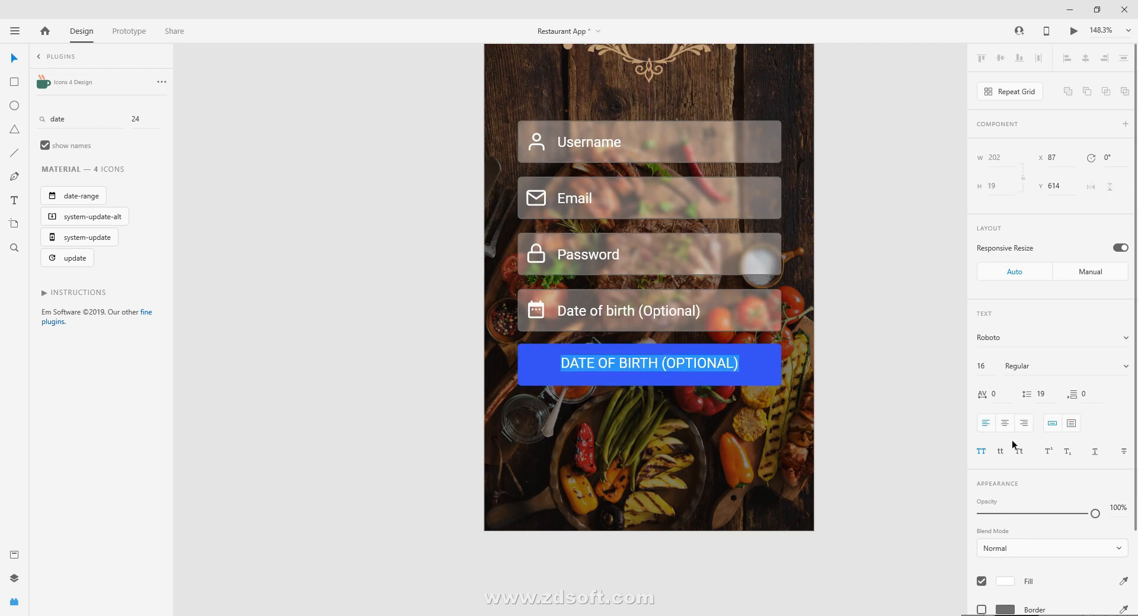
{"action": "left_click", "coordinate": [1003, 424]}
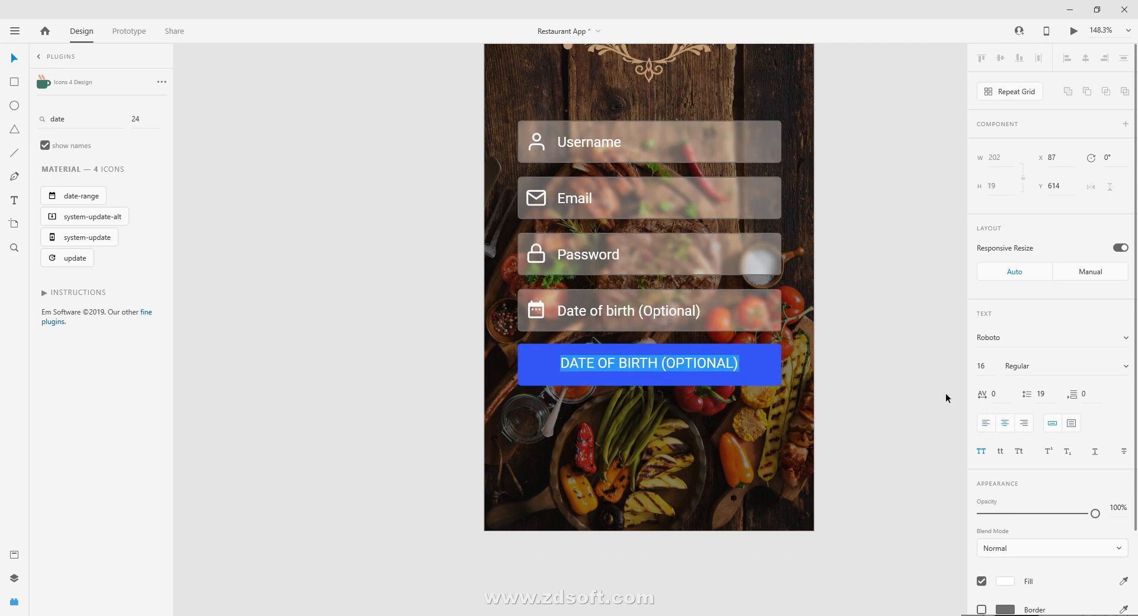
{"action": "type", "text": "SIGHUP"}
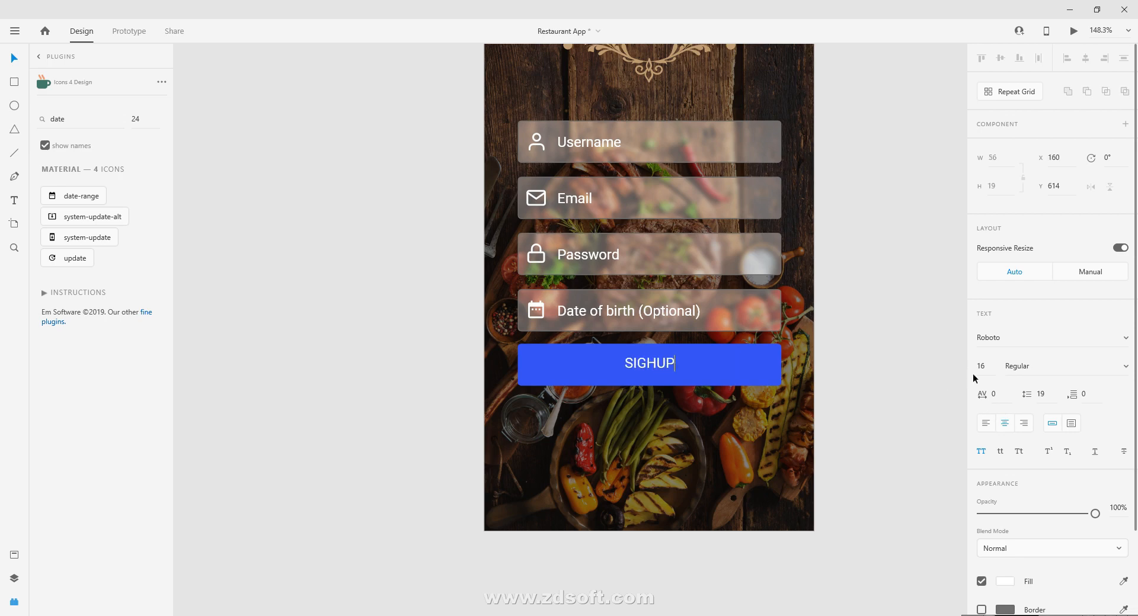
{"action": "key", "text": "Left"}
{"action": "key", "text": "Escape"}
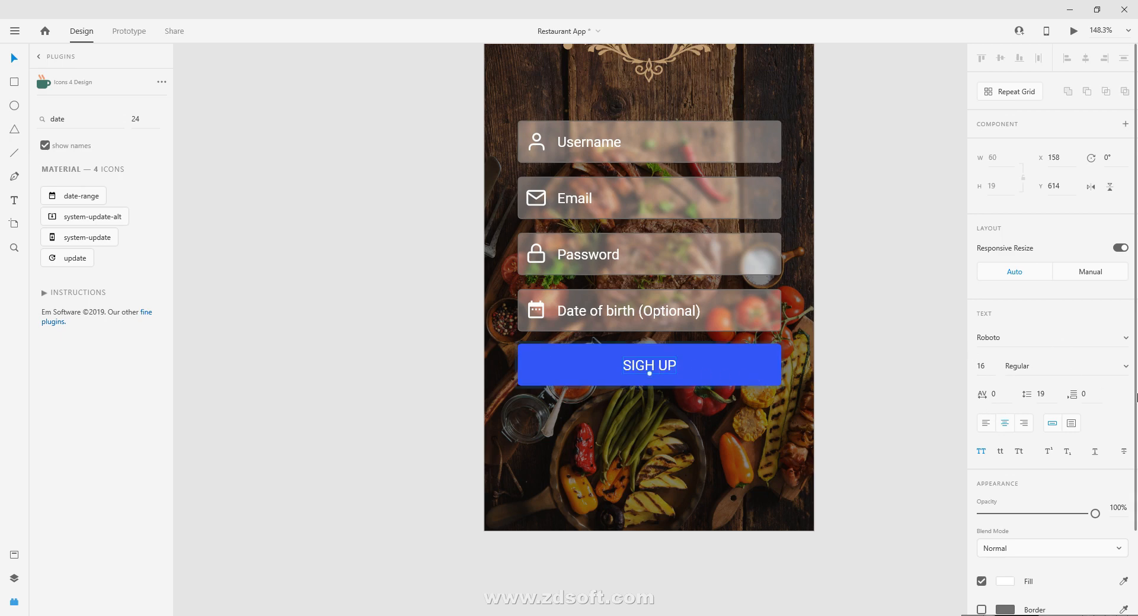
Apply a heavier Roboto font weight to the blue button's "SIGH UP" label
{"action": "left_click", "coordinate": [1126, 365]}
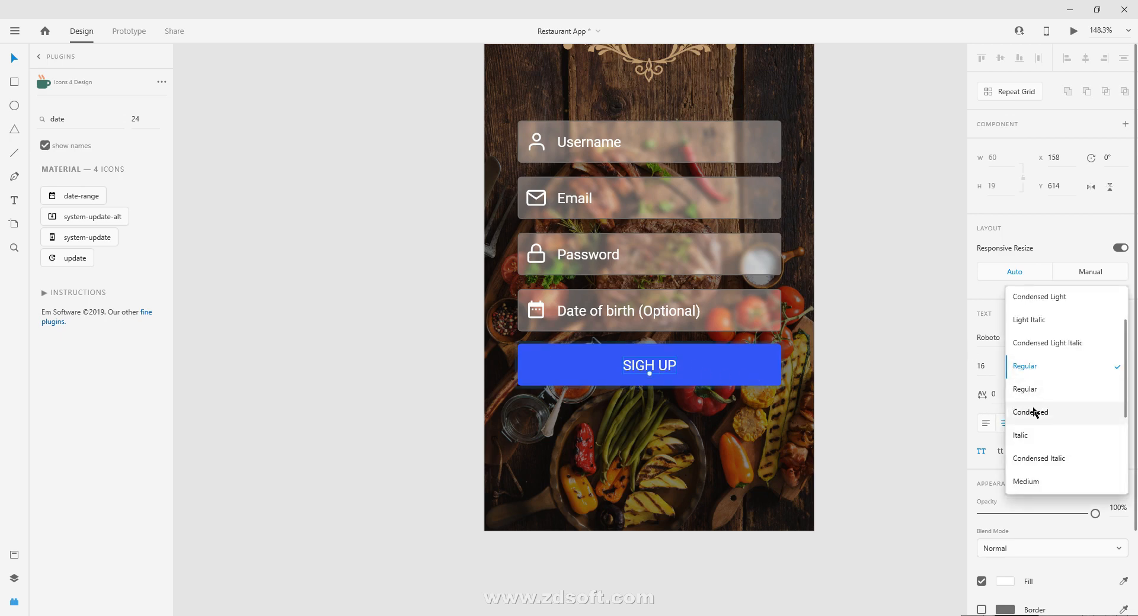
{"action": "left_click", "coordinate": [1031, 450]}
{"action": "left_click", "coordinate": [881, 348]}
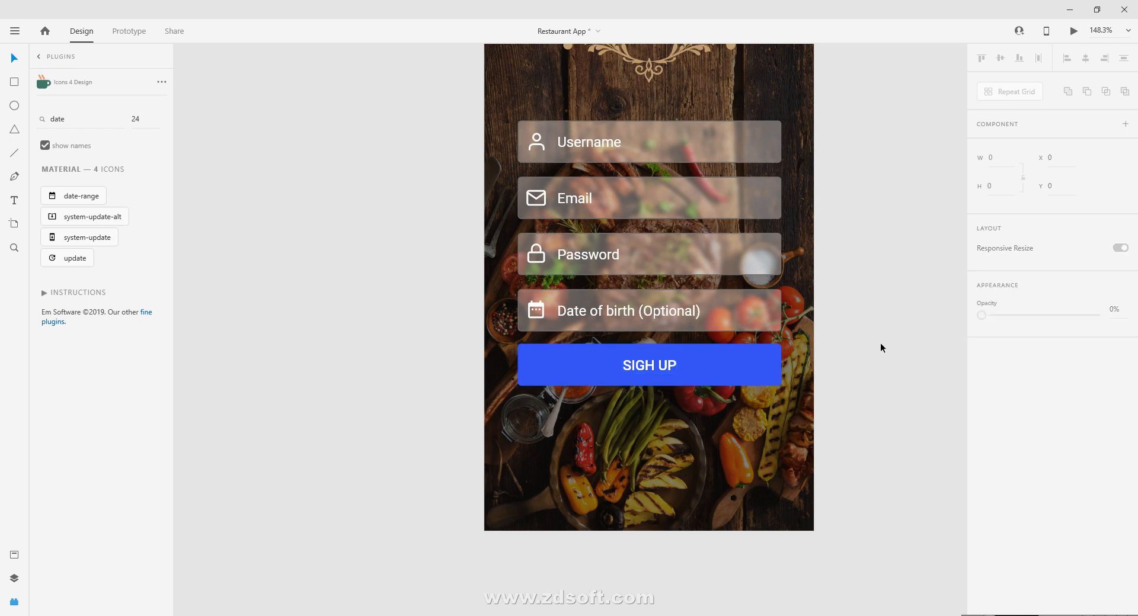
Examine the sign-up screen's layout from the logo down to the blue button
{"action": "scroll", "coordinate": [881, 348], "scroll_direction": "down", "scroll_amount": 3}
{"action": "scroll", "coordinate": [688, 356], "scroll_direction": "up", "scroll_amount": 3}
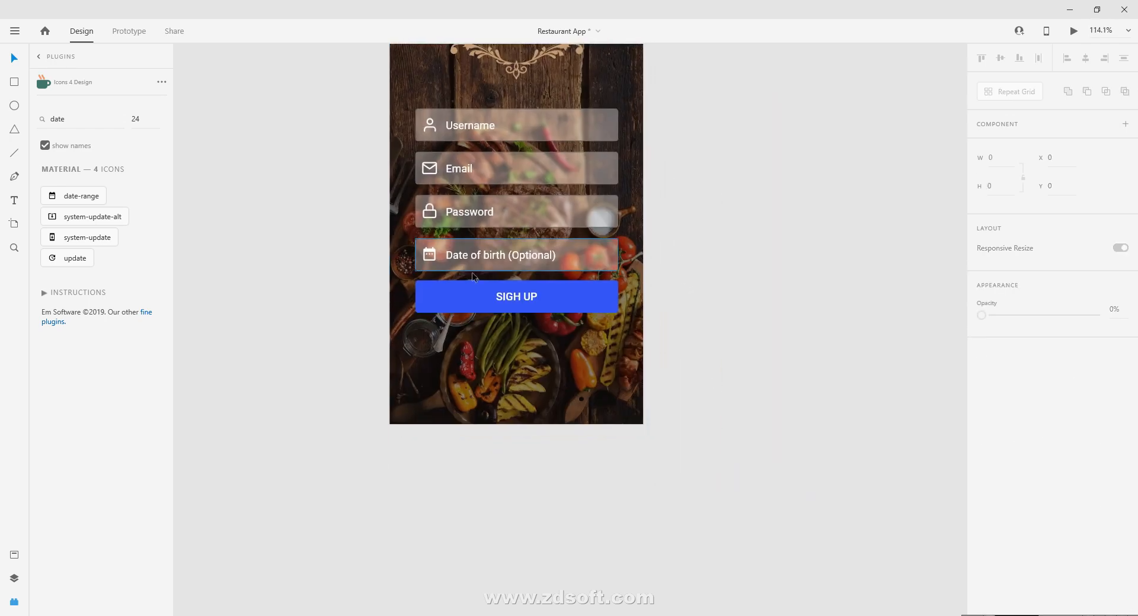
{"action": "left_click_drag", "start_coordinate": [523, 161], "coordinate": [542, 233]}
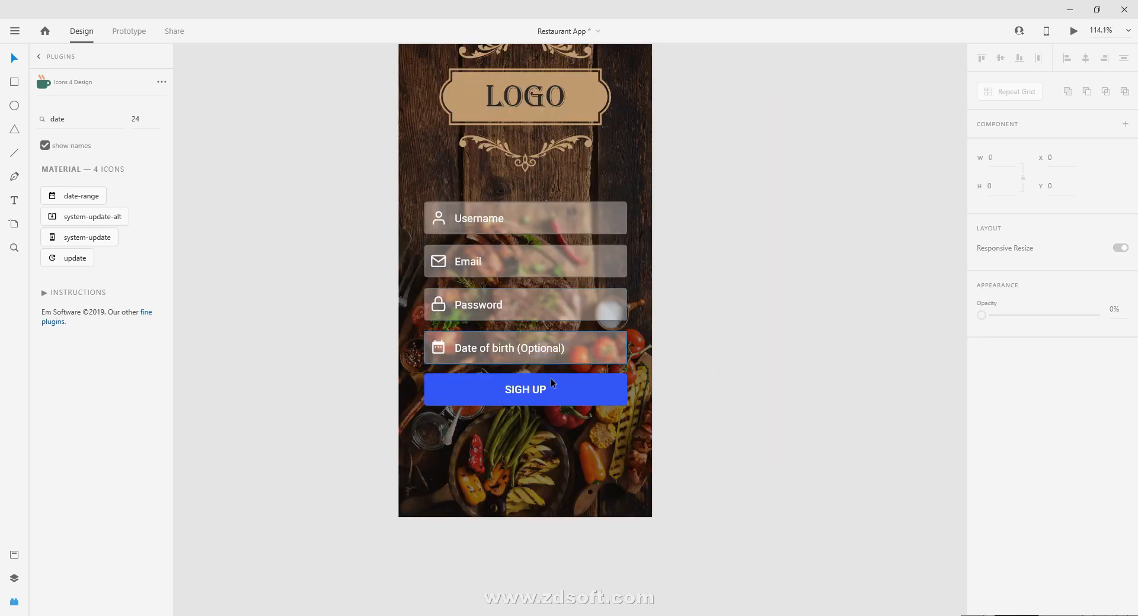
{"action": "left_click_drag", "start_coordinate": [559, 396], "coordinate": [550, 297]}
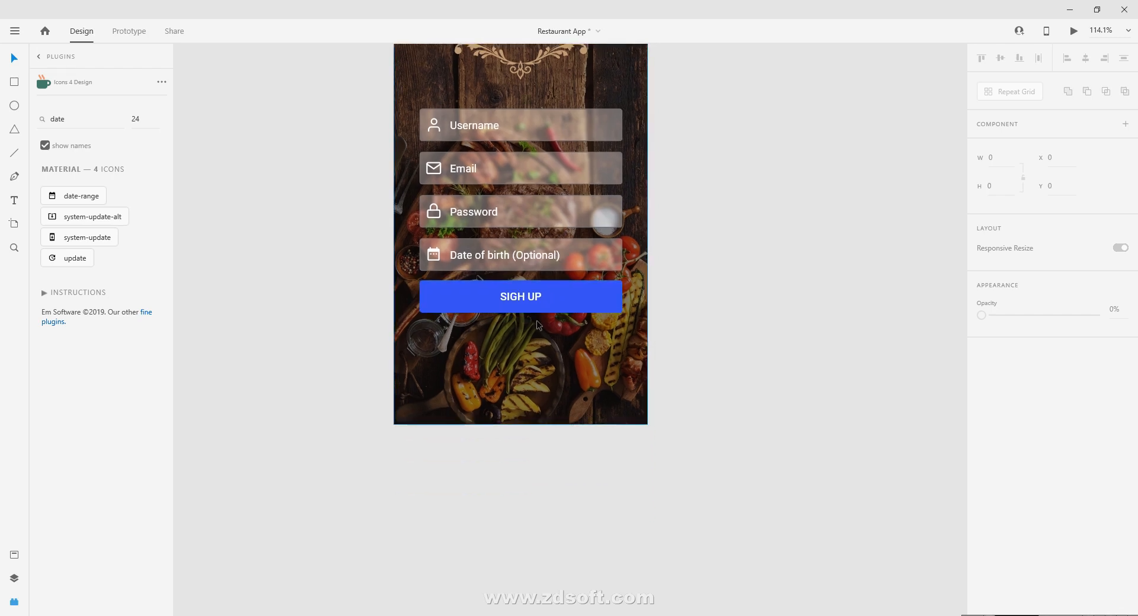
{"action": "scroll", "coordinate": [534, 354], "scroll_direction": "up", "scroll_amount": 5}
{"action": "scroll", "coordinate": [522, 343], "scroll_direction": "down", "scroll_amount": 4}
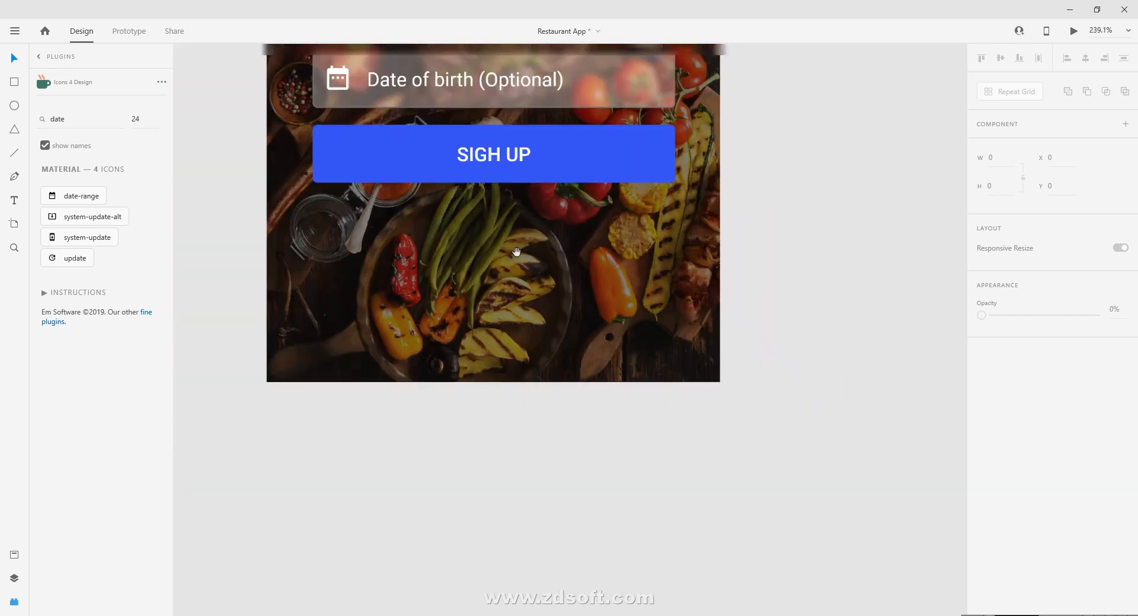
{"action": "scroll", "coordinate": [515, 338], "scroll_direction": "down", "scroll_amount": 4}
{"action": "scroll", "coordinate": [485, 312], "scroll_direction": "up", "scroll_amount": 3}
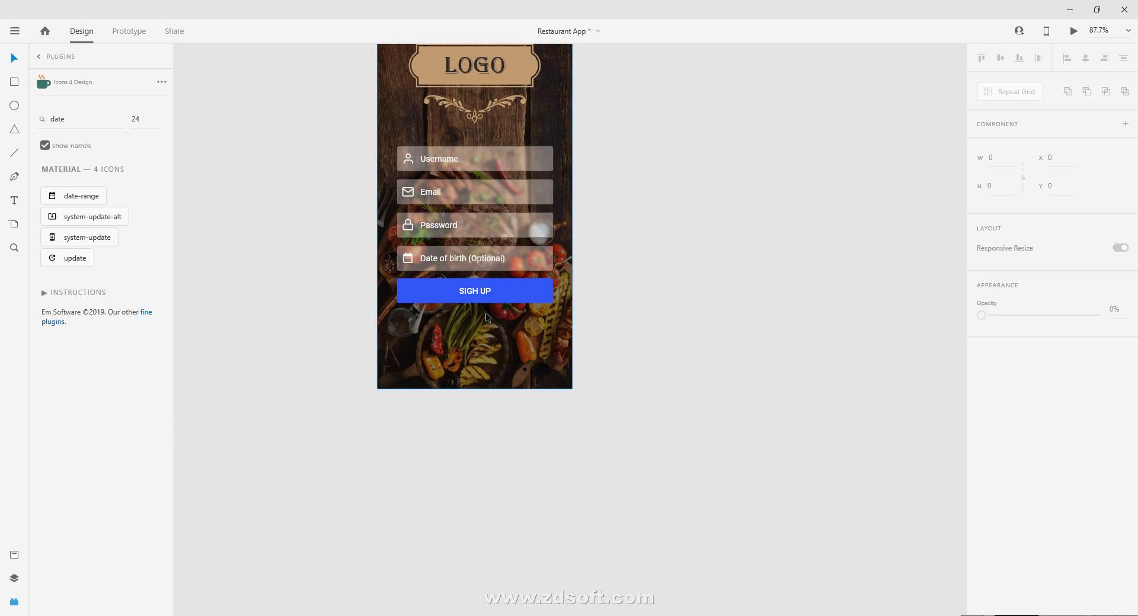
{"action": "left_click_drag", "start_coordinate": [483, 331], "coordinate": [528, 347]}
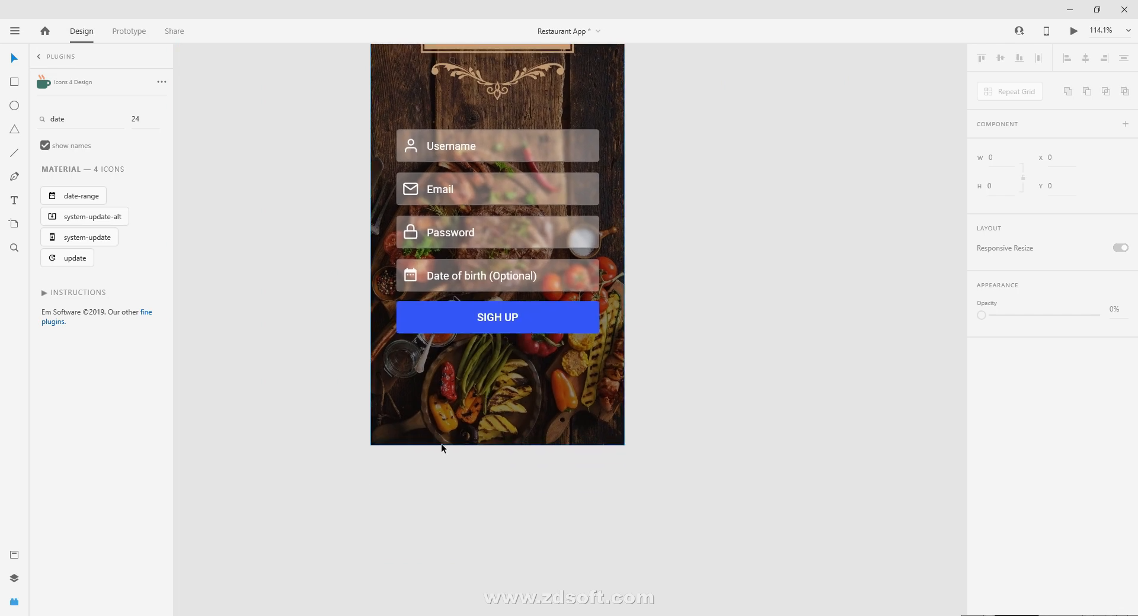
Add the text "Already a member?" below the blue button and place it at about X 111, Y 742
{"action": "double_click", "coordinate": [487, 391]}
{"action": "key", "text": "t"}
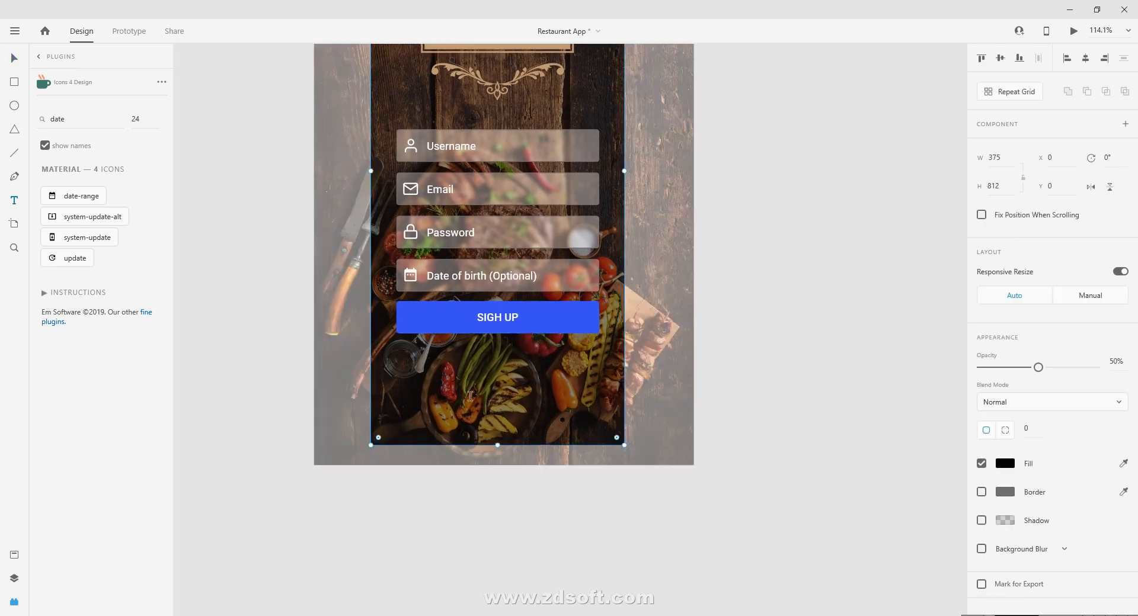
{"action": "left_click", "coordinate": [471, 397]}
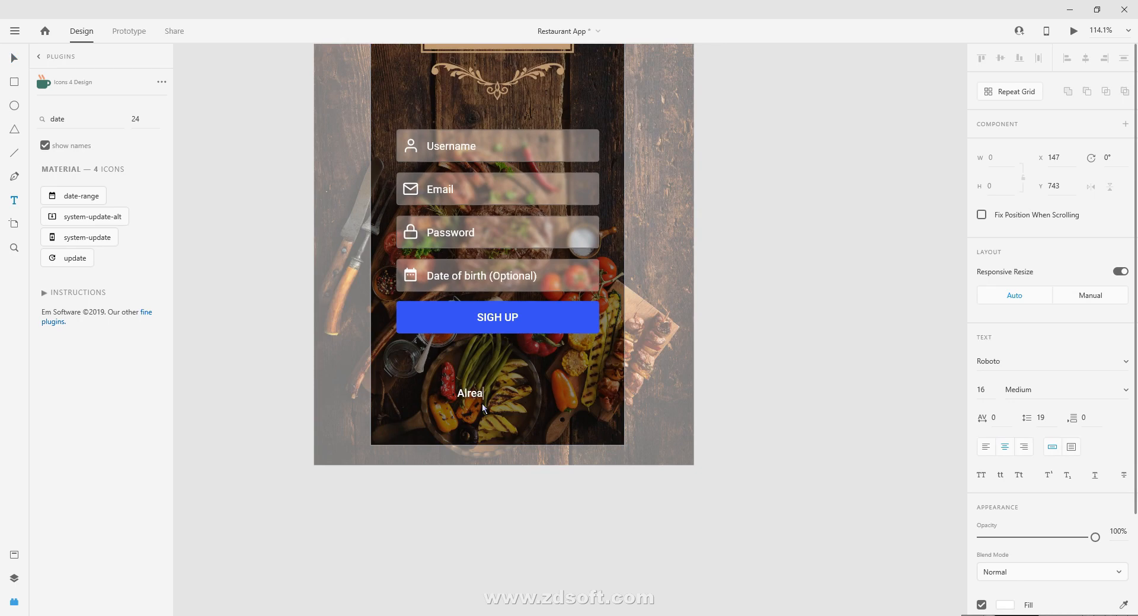
{"action": "type", "text": "Already a member?"}
{"action": "key", "text": "Escape"}
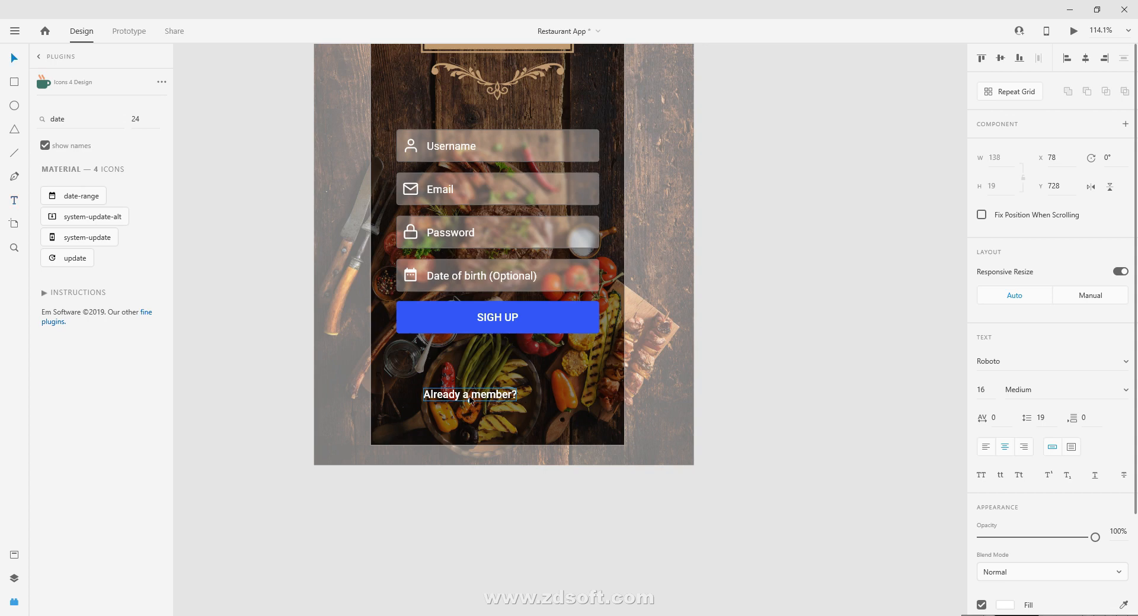
{"action": "left_click_drag", "start_coordinate": [485, 399], "coordinate": [504, 409]}
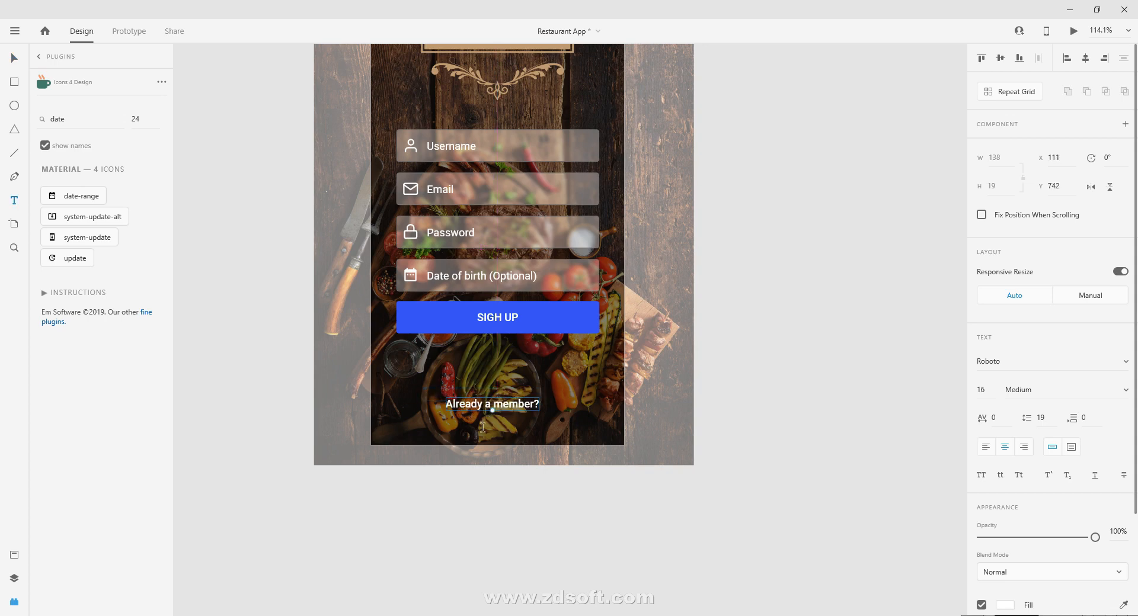
Draw a rectangle 375 wide along the artboard's bottom edge at Y 775 and set its height to 40
{"action": "left_click_drag", "start_coordinate": [371, 421], "coordinate": [626, 447]}
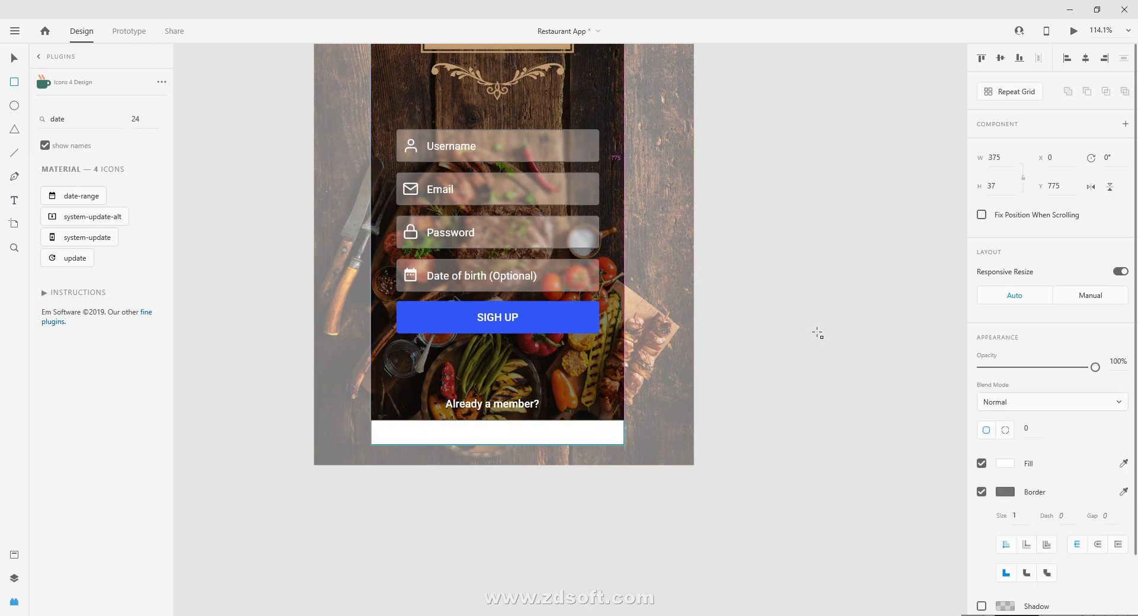
{"action": "left_click", "coordinate": [1003, 190]}
{"action": "type", "text": "40"}
{"action": "key", "text": "Return"}
{"action": "key", "text": "v"}
{"action": "left_click_drag", "start_coordinate": [490, 439], "coordinate": [497, 367]}
{"action": "scroll", "coordinate": [489, 435], "scroll_direction": "up", "scroll_amount": 4}
{"action": "scroll", "coordinate": [497, 368], "scroll_direction": "down", "scroll_amount": 3}
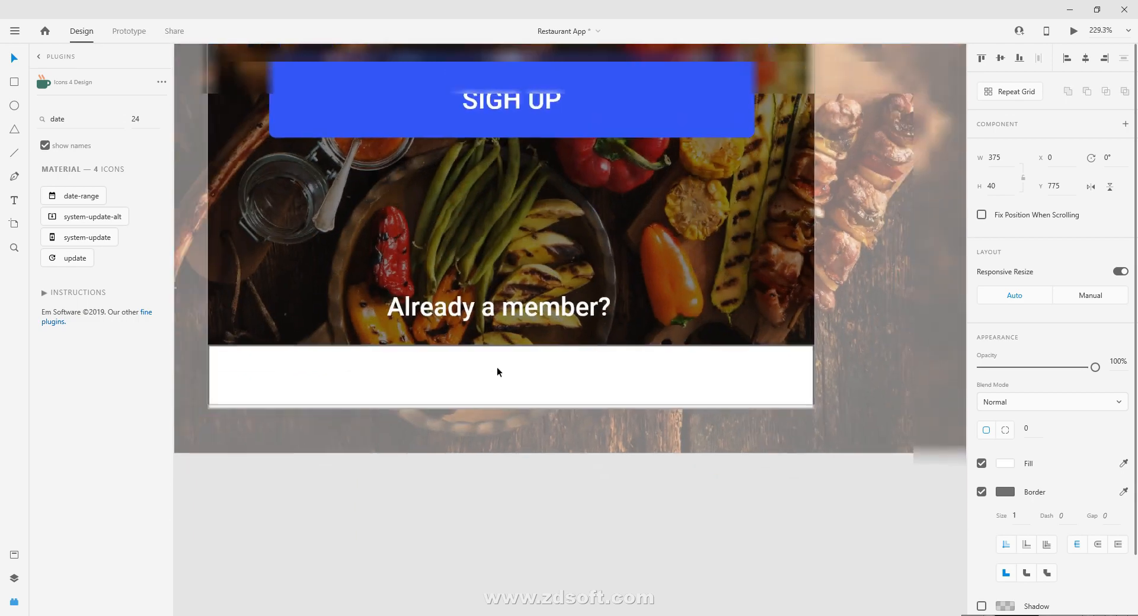
Fill the bottom rectangle with the blue sampled from the "SIGH UP" button
{"action": "key", "text": "i"}
{"action": "left_click", "coordinate": [550, 222]}
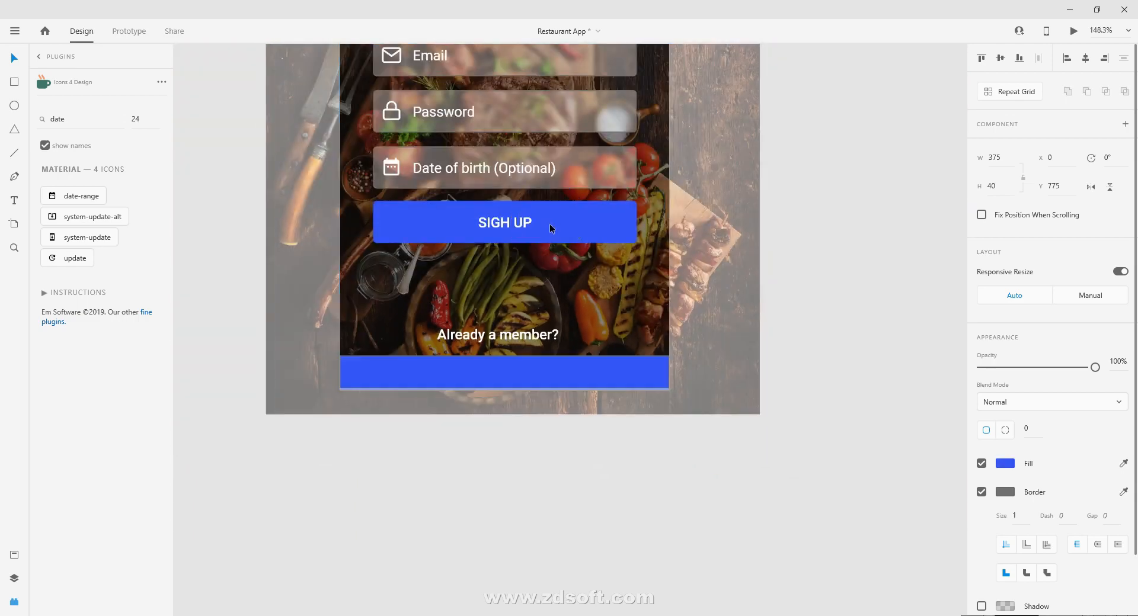
{"action": "left_click", "coordinate": [574, 384]}
{"action": "left_click", "coordinate": [617, 476]}
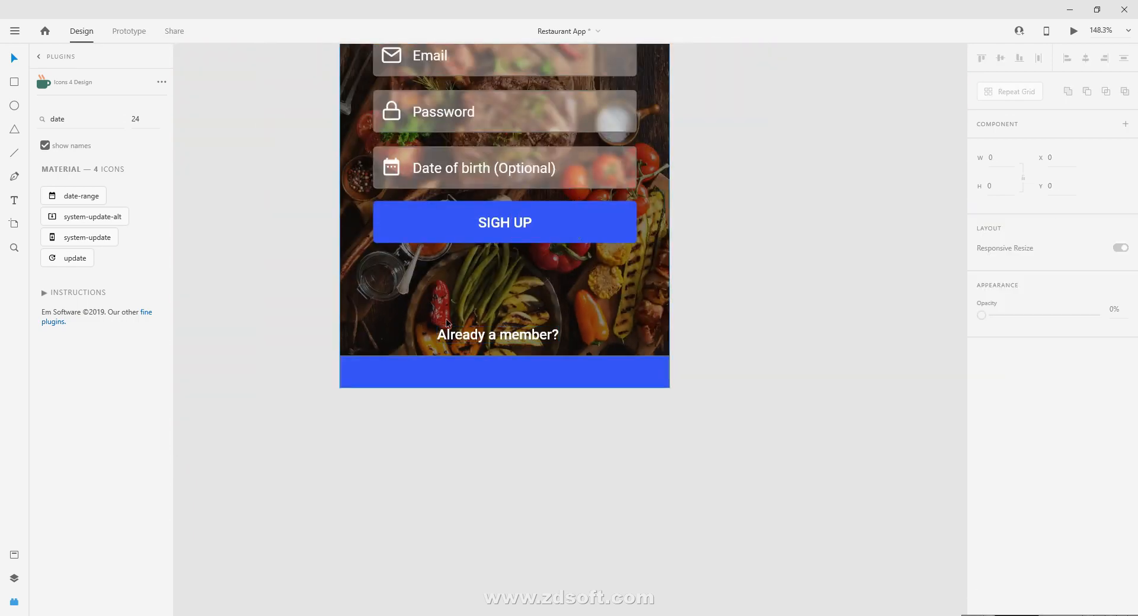
Copy the "SIGH UP" label onto the bottom blue bar, centre it at X 165, Y 786 and change its text to "LOGIN"
{"action": "scroll", "coordinate": [462, 373], "scroll_direction": "up", "scroll_amount": 3}
{"action": "double_click", "coordinate": [534, 108]}
{"action": "left_click_drag", "start_coordinate": [534, 108], "coordinate": [531, 342]}
{"action": "left_click", "coordinate": [528, 348]}
{"action": "key", "text": "ctrl+v"}
{"action": "left_click_drag", "start_coordinate": [525, 348], "coordinate": [525, 366]}
{"action": "double_click", "coordinate": [528, 360]}
{"action": "type", "text": "LOGIN"}
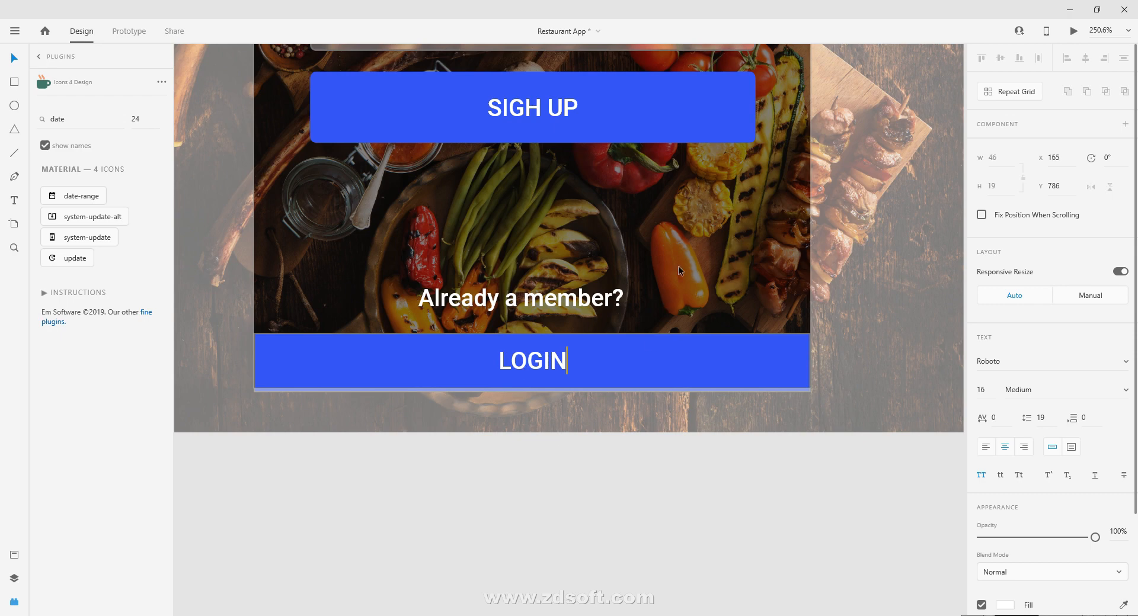
Centre the "Already a member?" text just above the LOGIN bar at X 119, Y 749
{"action": "scroll", "coordinate": [595, 365], "scroll_direction": "down", "scroll_amount": 5}
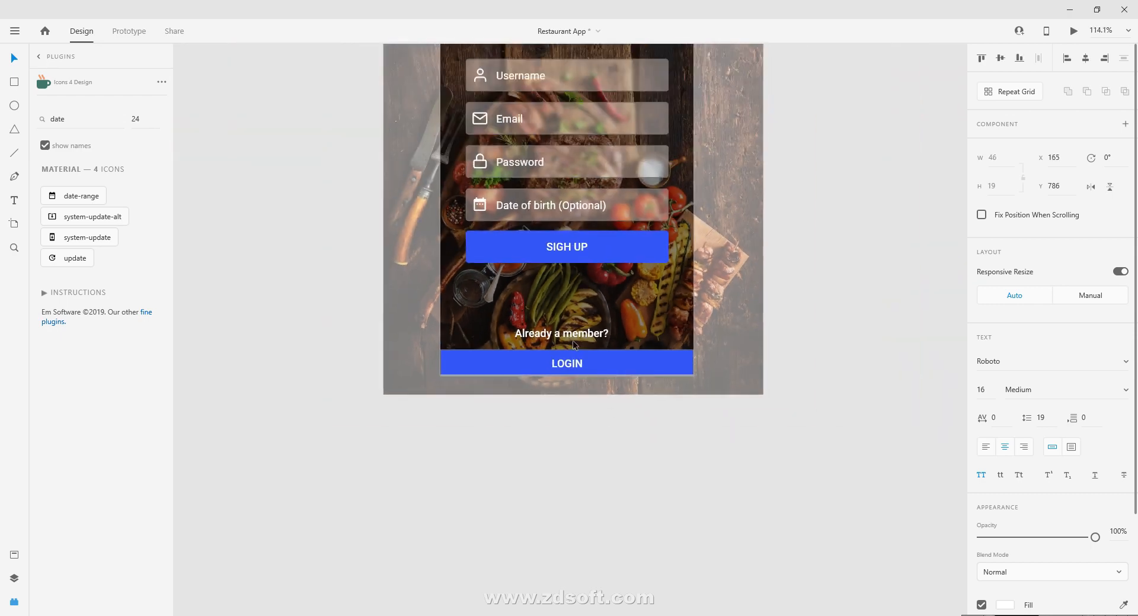
{"action": "left_click", "coordinate": [572, 337]}
{"action": "scroll", "coordinate": [573, 341], "scroll_direction": "up", "scroll_amount": 2}
{"action": "left_click_drag", "start_coordinate": [564, 381], "coordinate": [420, 403]}
{"action": "scroll", "coordinate": [569, 385], "scroll_direction": "down", "scroll_amount": 2}
{"action": "scroll", "coordinate": [540, 392], "scroll_direction": "up", "scroll_amount": 2}
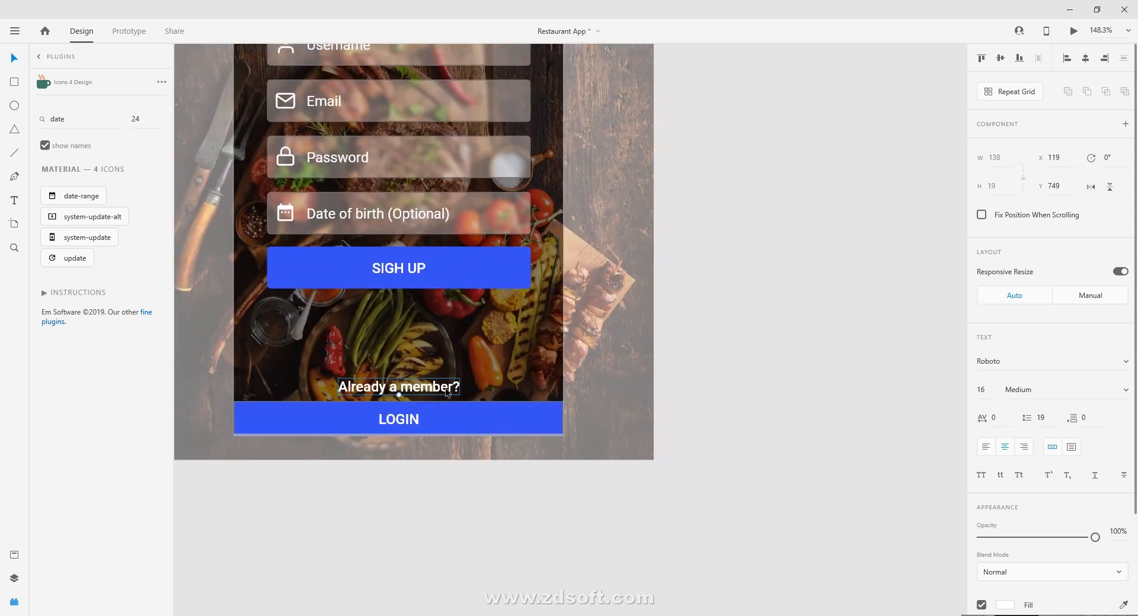
Set the "Already a member?" text to the Roboto Regular weight
{"action": "left_click", "coordinate": [1125, 392]}
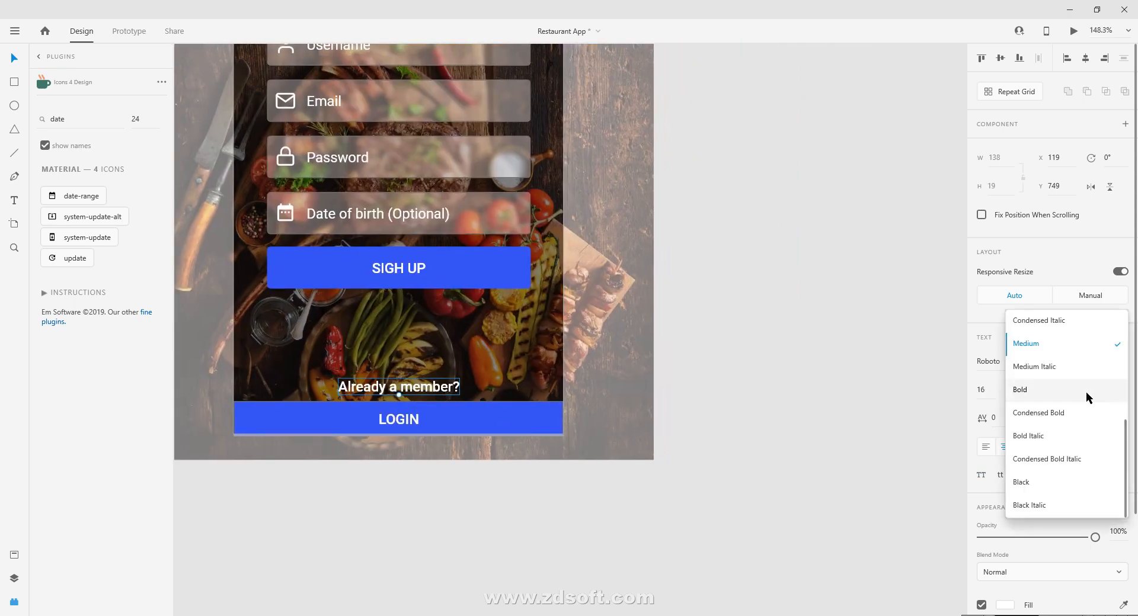
{"action": "scroll", "coordinate": [1040, 355], "scroll_direction": "up", "scroll_amount": 2}
{"action": "left_click", "coordinate": [1042, 349]}
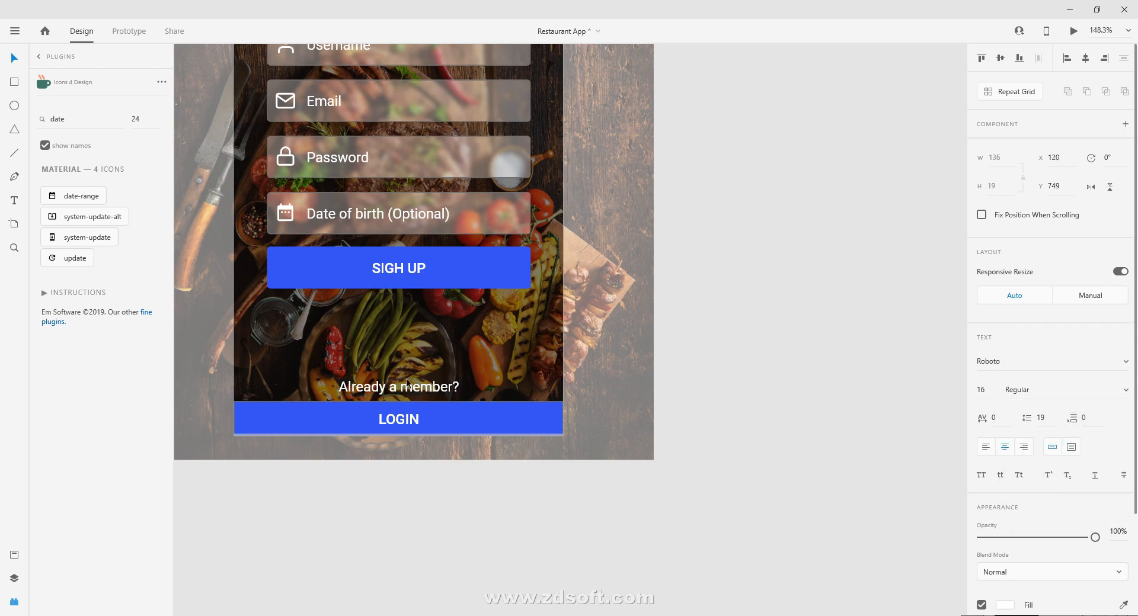
{"action": "scroll", "coordinate": [474, 394], "scroll_direction": "down", "scroll_amount": 3}
{"action": "key", "text": "Escape"}
{"action": "scroll", "coordinate": [371, 305], "scroll_direction": "down", "scroll_amount": 1}
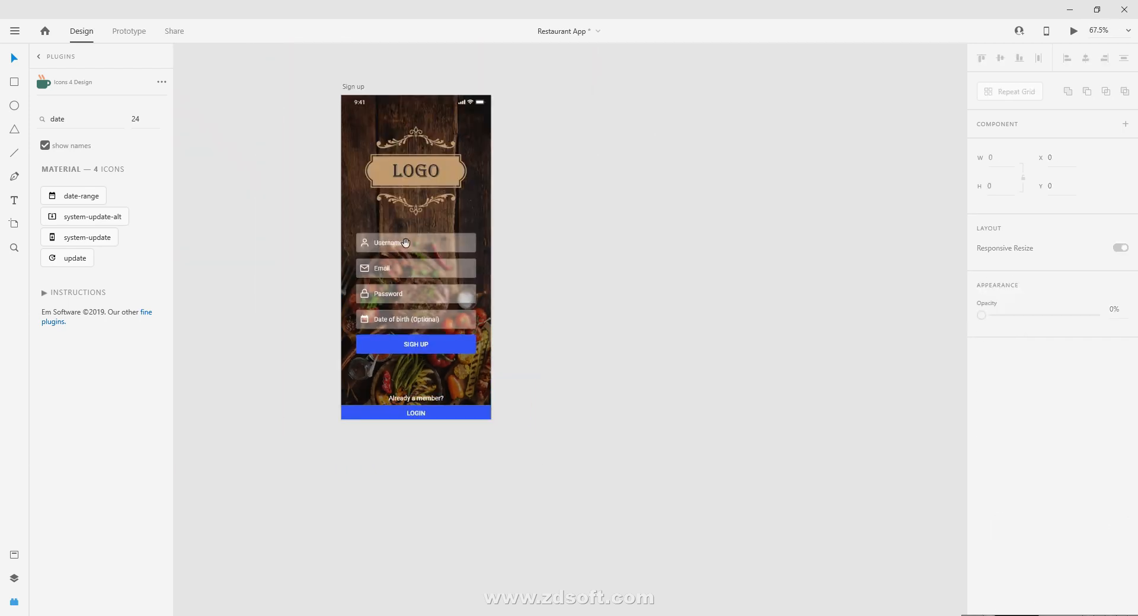
Move the Username field group up by 10 pixels
{"action": "scroll", "coordinate": [408, 285], "scroll_direction": "up", "scroll_amount": 4}
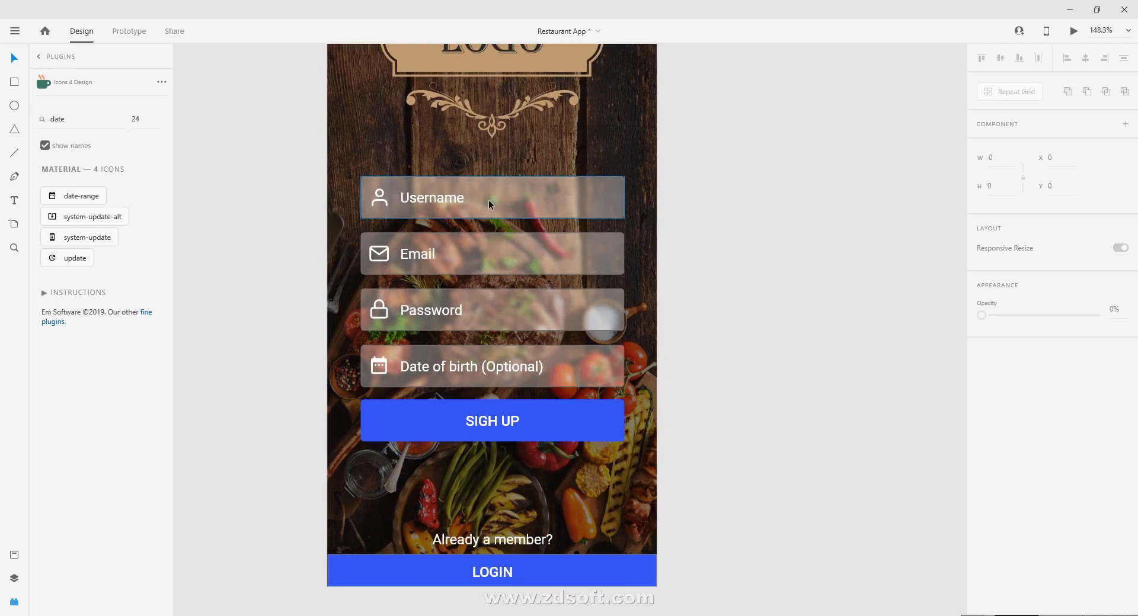
{"action": "scroll", "coordinate": [488, 200], "scroll_direction": "down", "scroll_amount": 1}
{"action": "left_click_drag", "start_coordinate": [492, 213], "coordinate": [481, 292]}
{"action": "scroll", "coordinate": [480, 324], "scroll_direction": "up", "scroll_amount": 1}
{"action": "scroll", "coordinate": [486, 268], "scroll_direction": "down", "scroll_amount": 2}
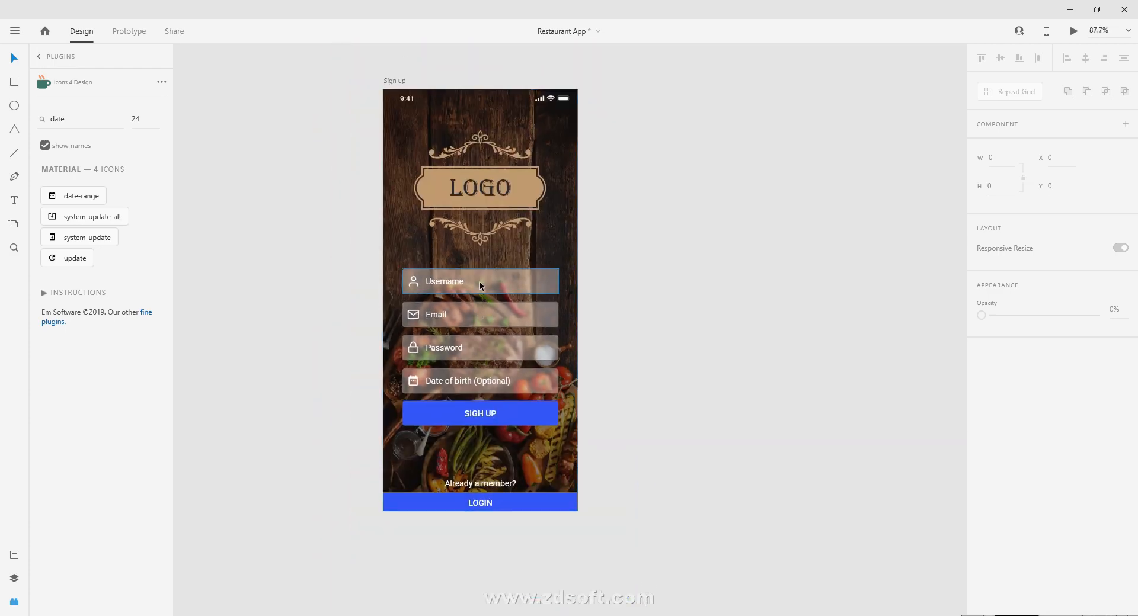
{"action": "scroll", "coordinate": [480, 282], "scroll_direction": "up", "scroll_amount": 2}
{"action": "left_click", "coordinate": [486, 289]}
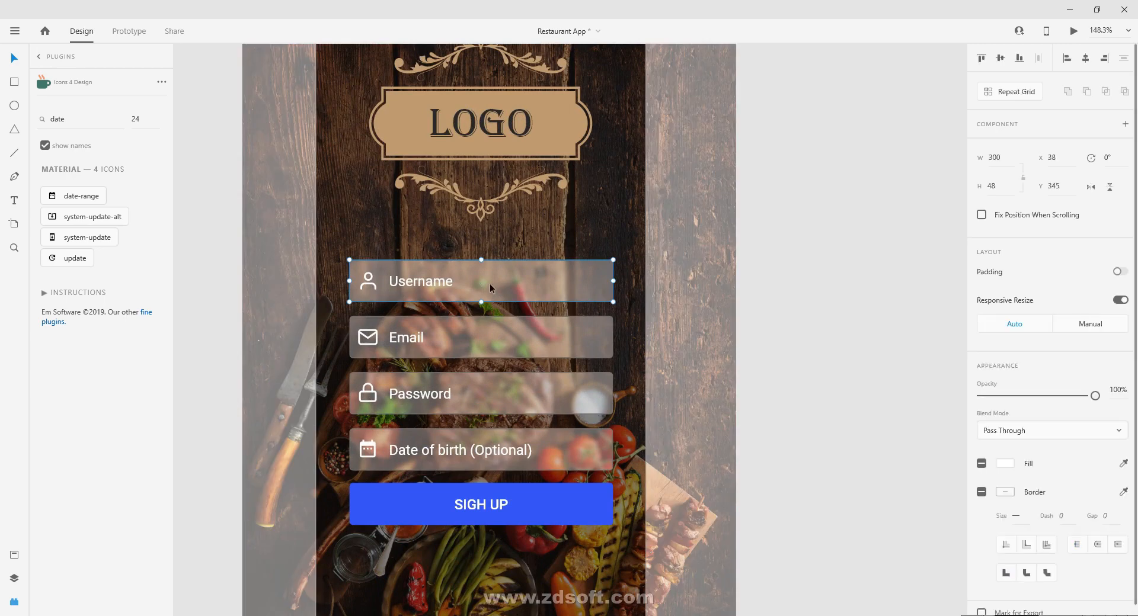
{"action": "key", "text": "shift+Up"}
Move the Email field group up by 6 pixels towards the Username field
{"action": "left_click_drag", "start_coordinate": [504, 334], "coordinate": [502, 296]}
{"action": "left_click", "coordinate": [498, 296]}
{"action": "key", "text": "Up"}
{"action": "key", "text": "Up"}
{"action": "key", "text": "Up"}
{"action": "key", "text": "Up"}
{"action": "key", "text": "Up"}
{"action": "key", "text": "Up"}
Move the Password field group up by 2 pixels to Y 471
{"action": "scroll", "coordinate": [498, 293], "scroll_direction": "down", "scroll_amount": 2}
{"action": "left_click", "coordinate": [500, 287]}
{"action": "key", "text": "Up"}
{"action": "key", "text": "Up"}
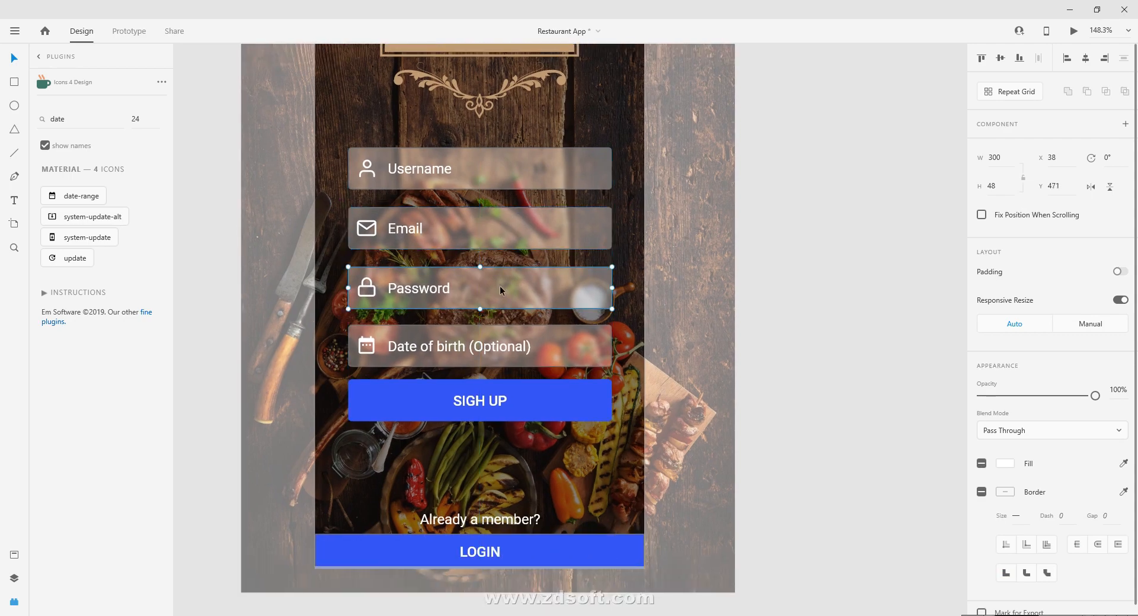
Space out the lower form items by moving the Date of birth field to Y 539 and the "SIGH UP" button to Y 607
{"action": "left_click_drag", "start_coordinate": [416, 335], "coordinate": [417, 337]}
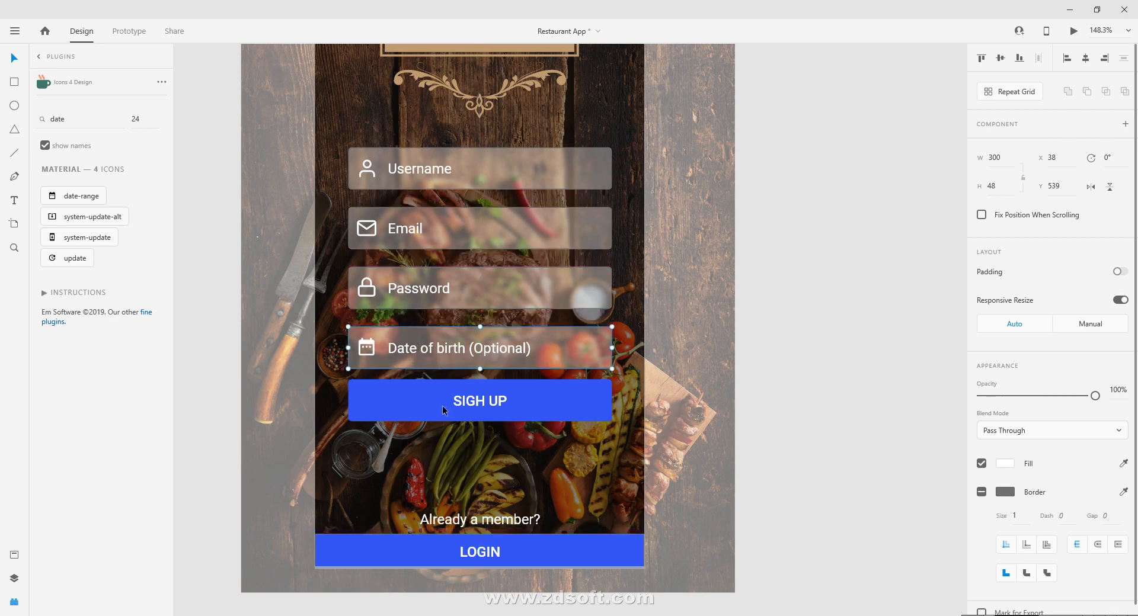
{"action": "key", "text": "ctrl+z"}
{"action": "key", "text": "ctrl+shift+z"}
{"action": "left_click", "coordinate": [424, 428]}
{"action": "left_click_drag", "start_coordinate": [450, 399], "coordinate": [448, 407]}
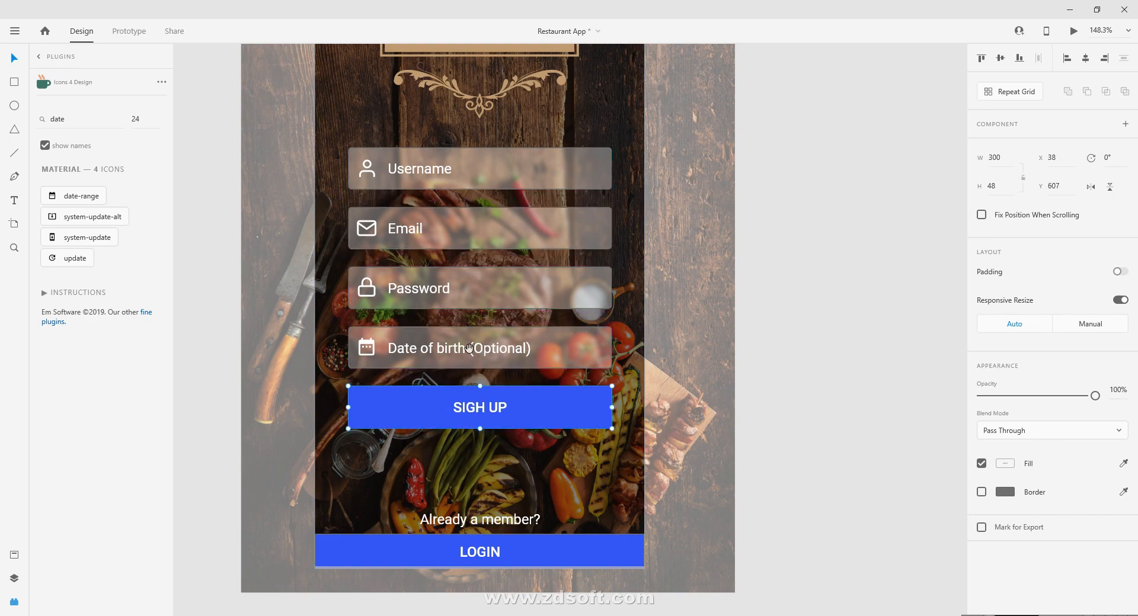
{"action": "left_click_drag", "start_coordinate": [466, 337], "coordinate": [463, 378]}
{"action": "scroll", "coordinate": [463, 377], "scroll_direction": "down", "scroll_amount": 3}
{"action": "left_click_drag", "start_coordinate": [463, 366], "coordinate": [446, 358]}
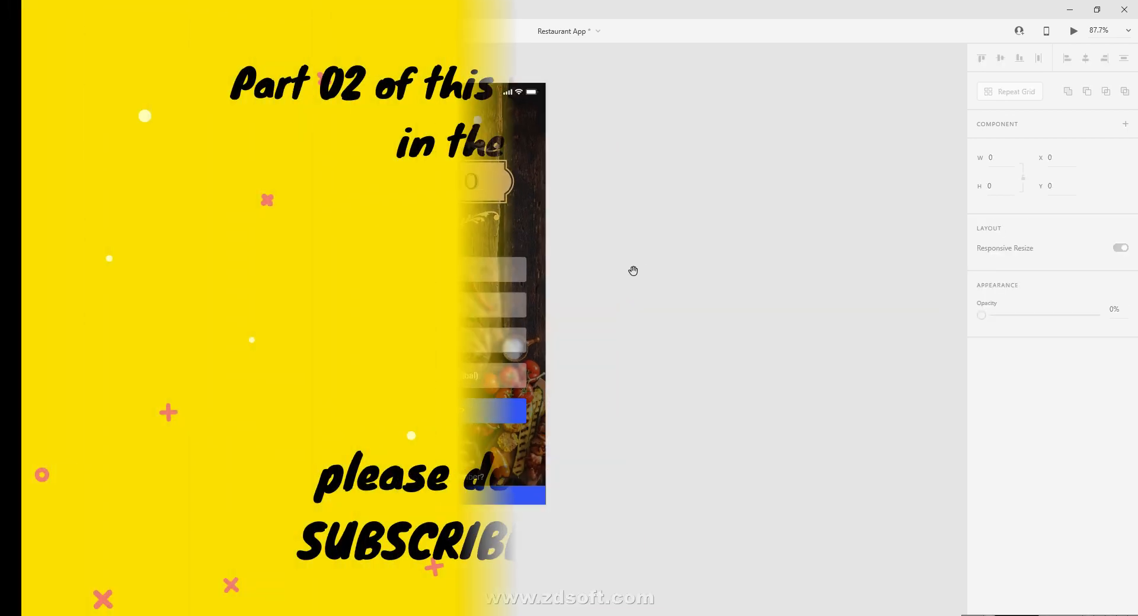